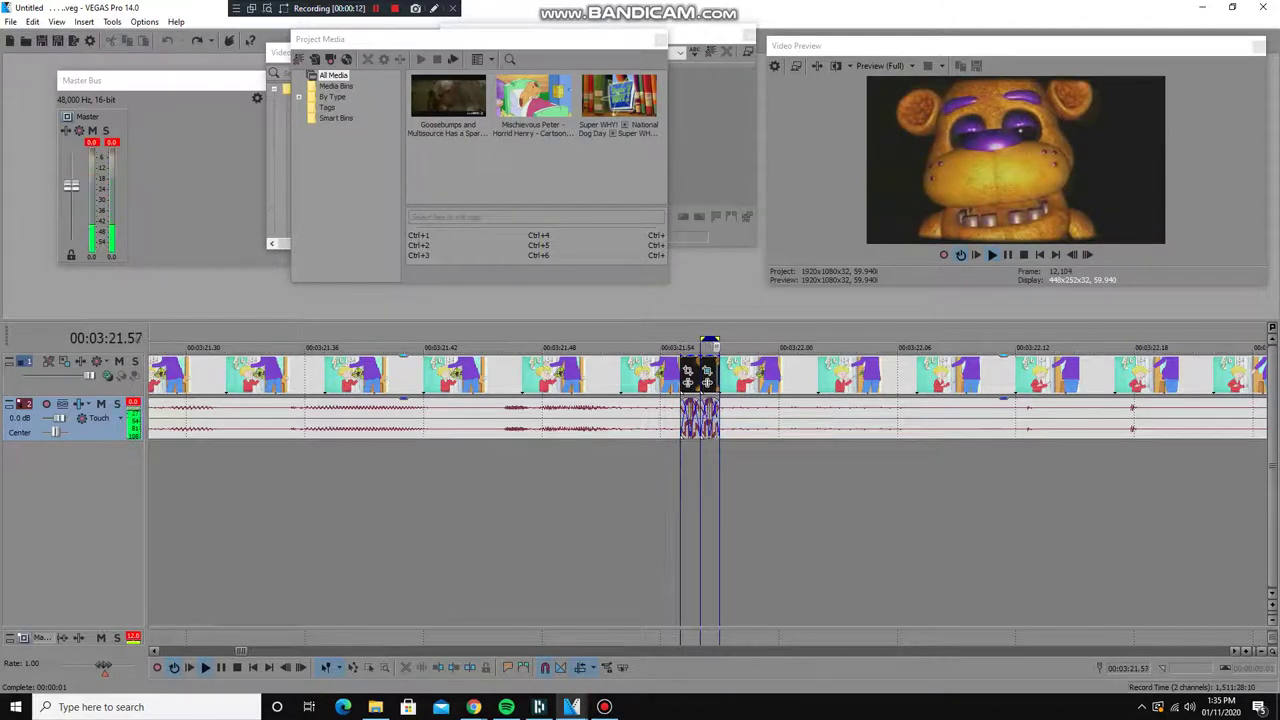
Review the short bear clips around 00:03:21.55, going between the cartoon frame before the cut and the second bear frame
key(Left)
key(Left)
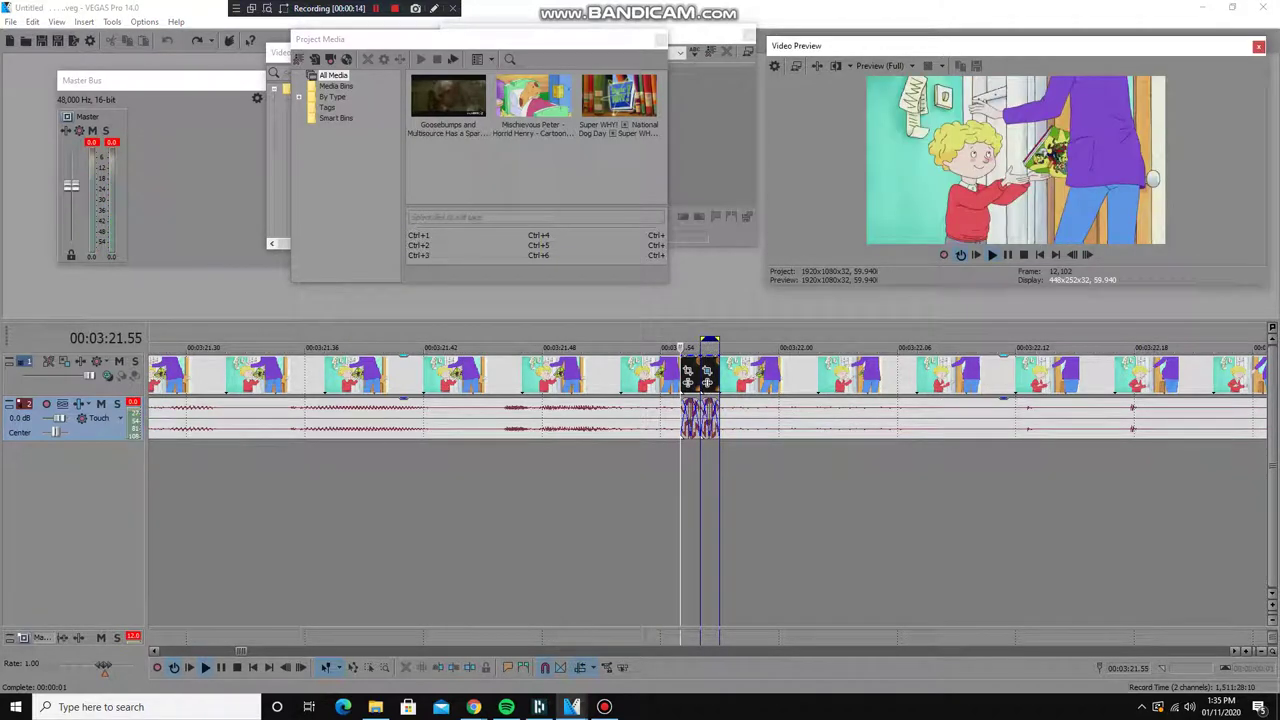
key(Right)
key(Right)
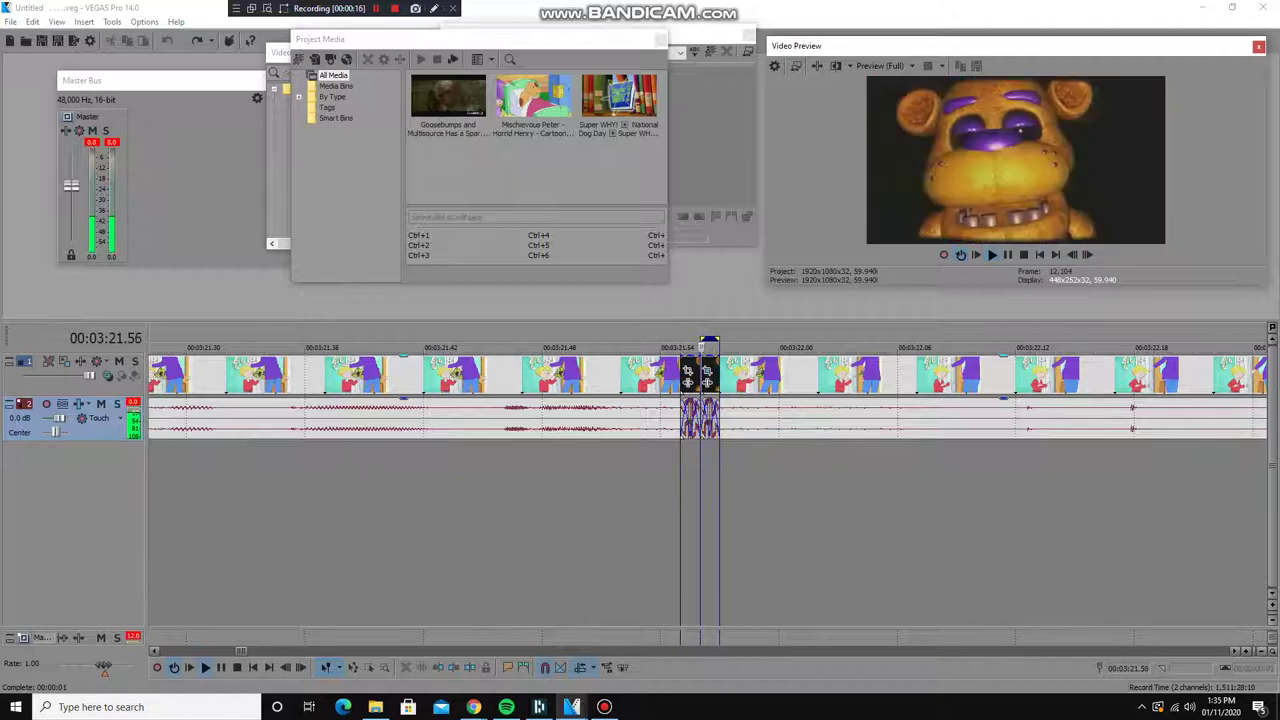
key(Left)
key(Left)
key(Right)
key(Right)
Go to the short bear clips at 00:01:22.27 and set a one-frame loop region over the second clip
key(Down)
key(Down)
key(Down)
key(Down)
key(Down)
key(Down)
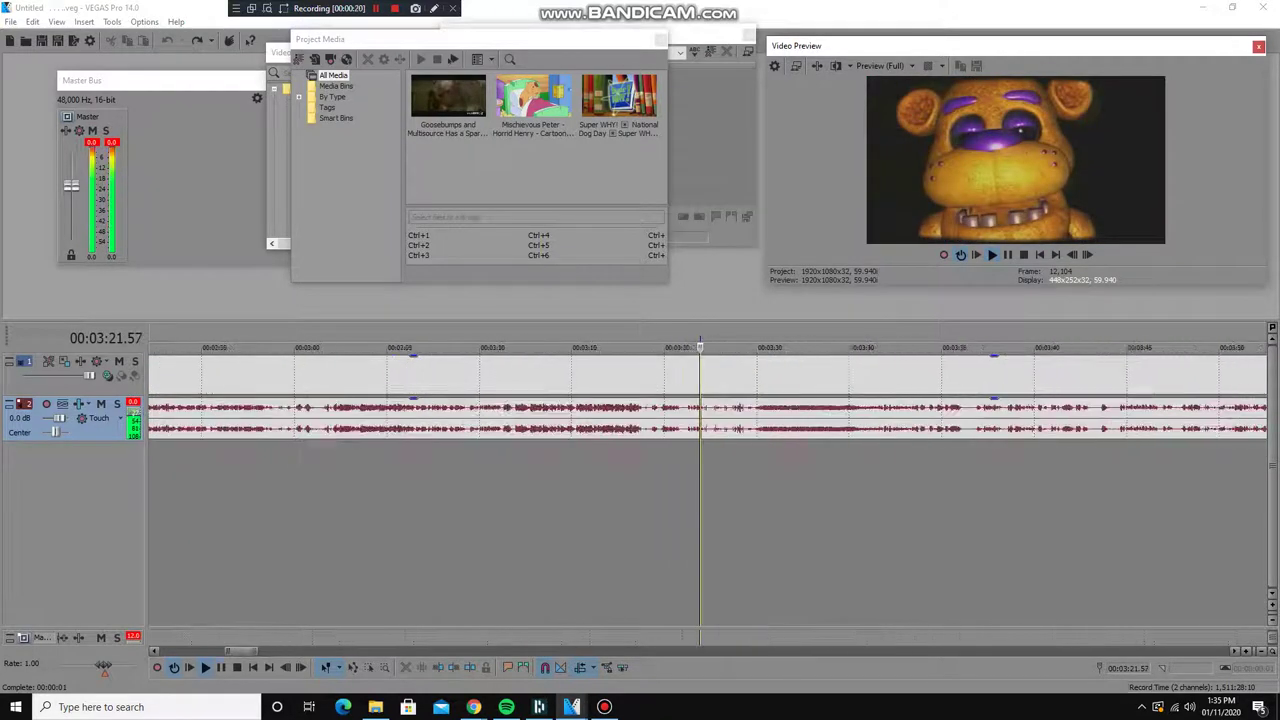
key(Down)
key(Down)
key(Down)
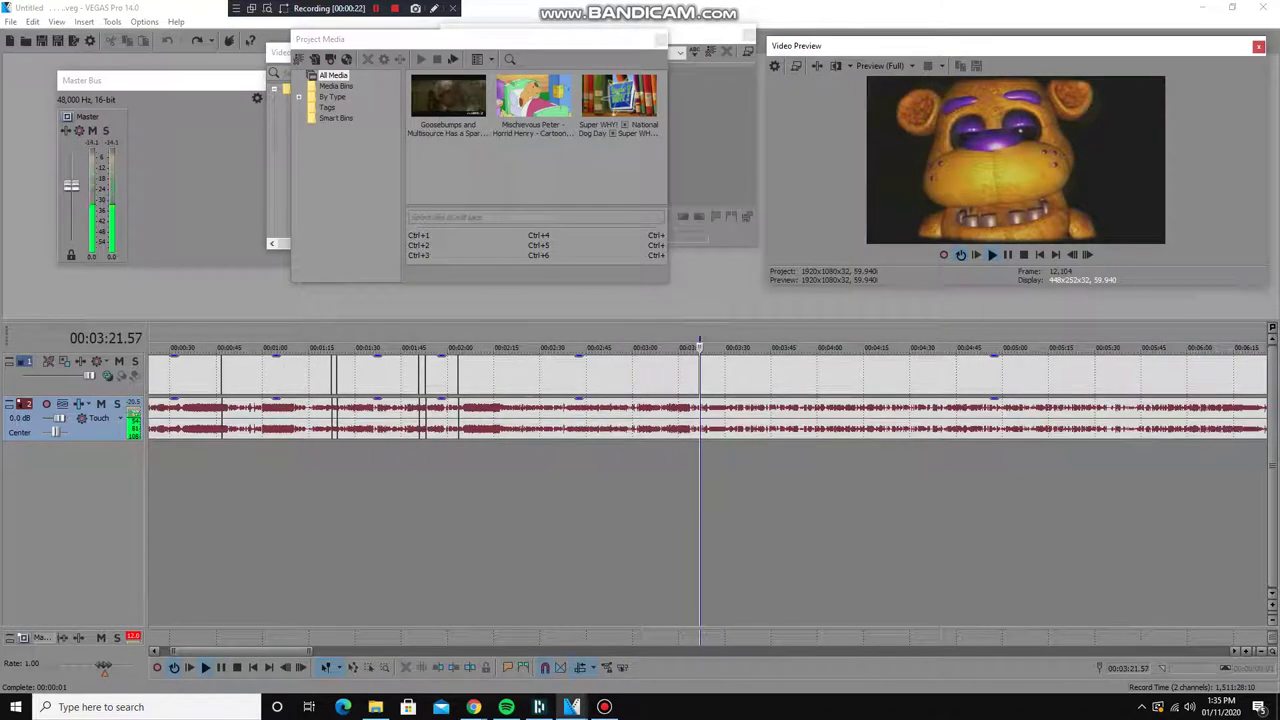
key(ctrl+Left)
key(Up)
key(Up)
key(Up)
key(Up)
key(Up)
key(Up)
key(Up)
key(Up)
key(Up)
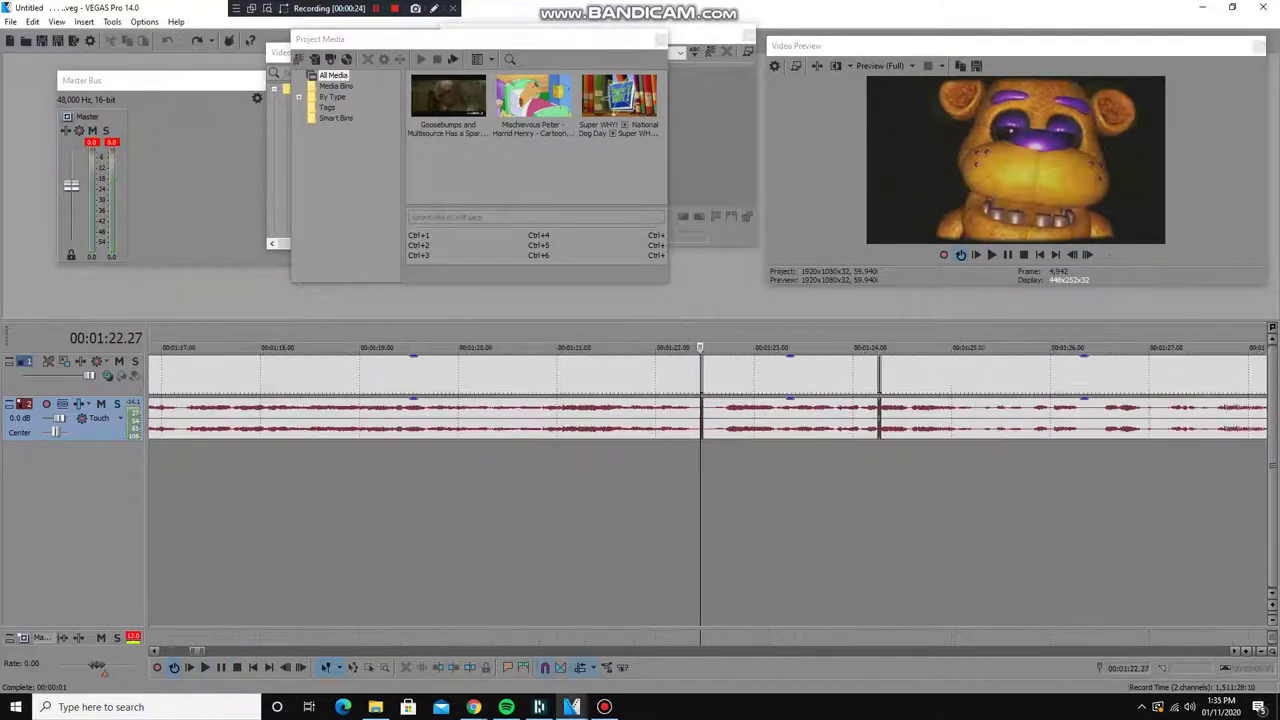
key(Right)
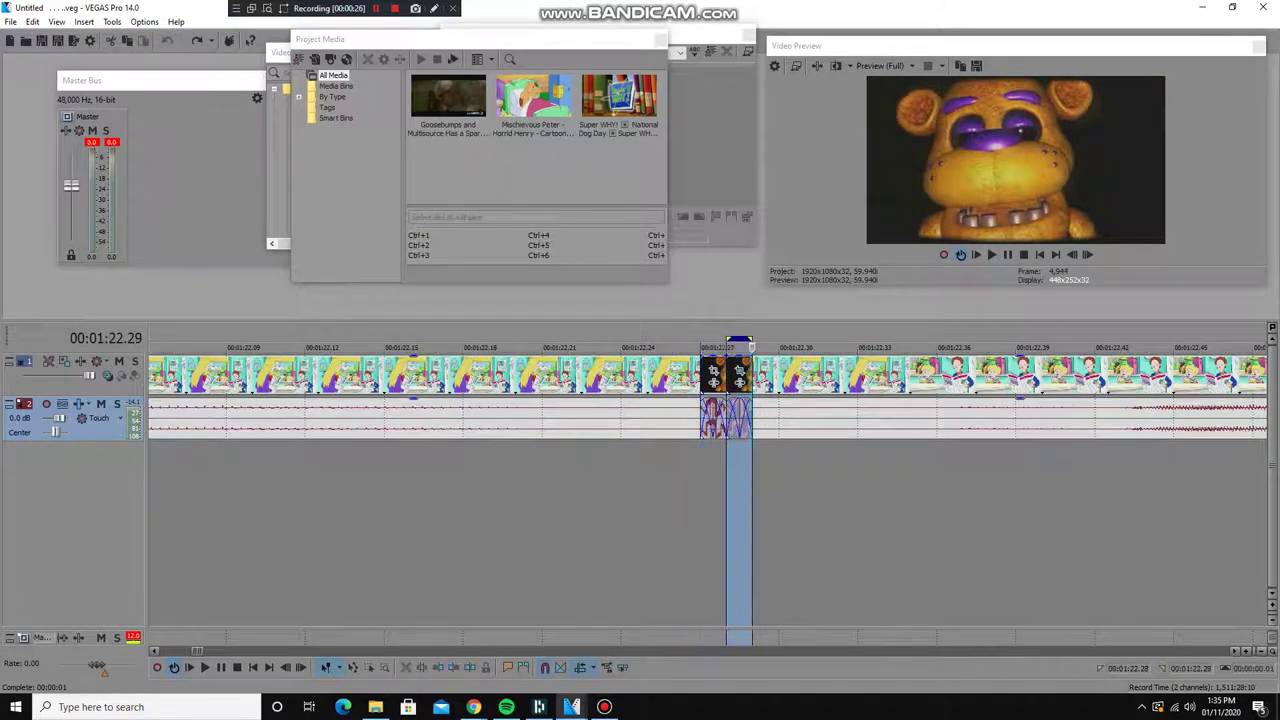
Play the bear clips at 00:01:22.27 from just before the cut, looping over the second clip
key(Left)
key(Left)
key(Left)
key(space)
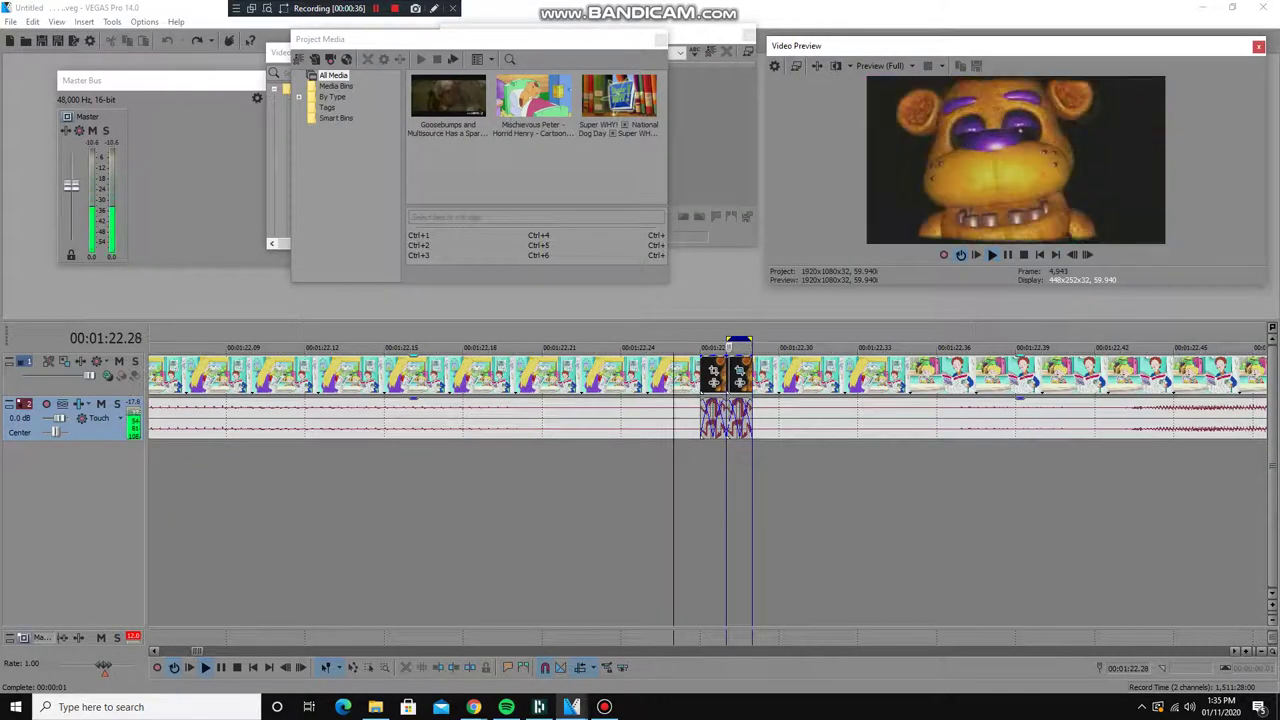
scroll(745, 347, down, 1)
key(space)
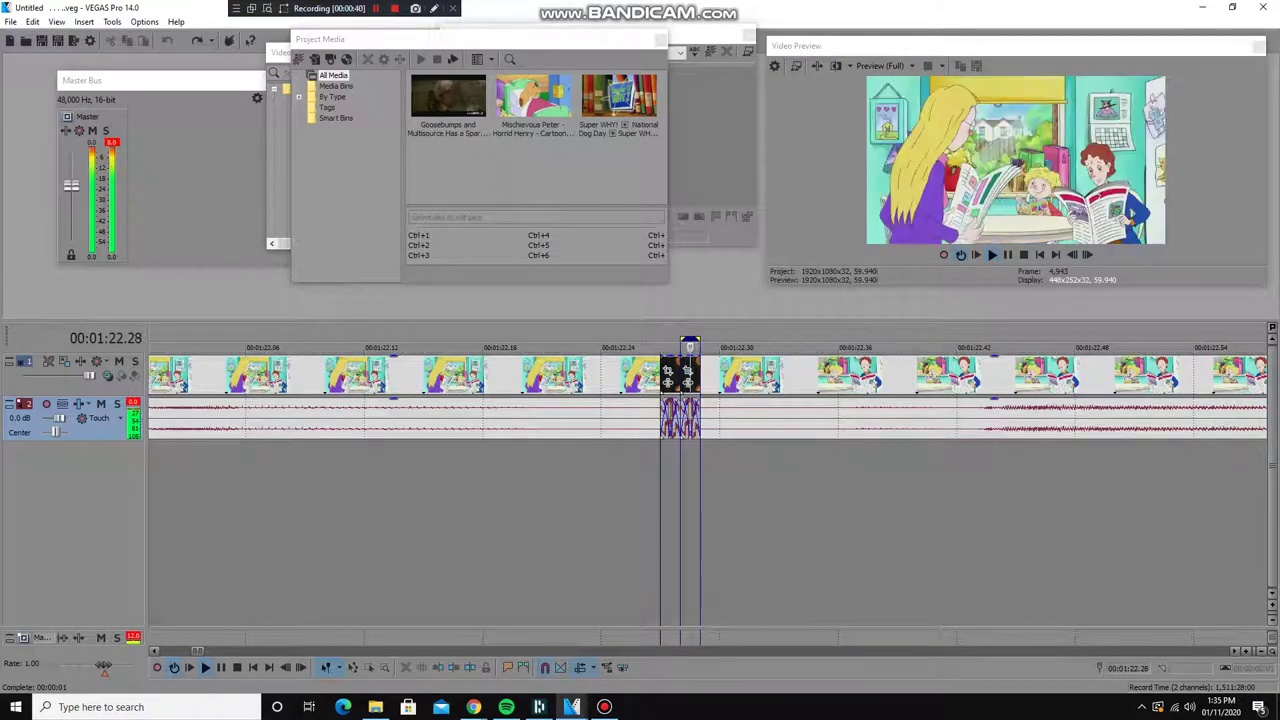
Go to the bear clips near 00:01:50.53, set the loop region over the second clip, and play it
scroll(700, 400, down, 5)
scroll(700, 400, down, 3)
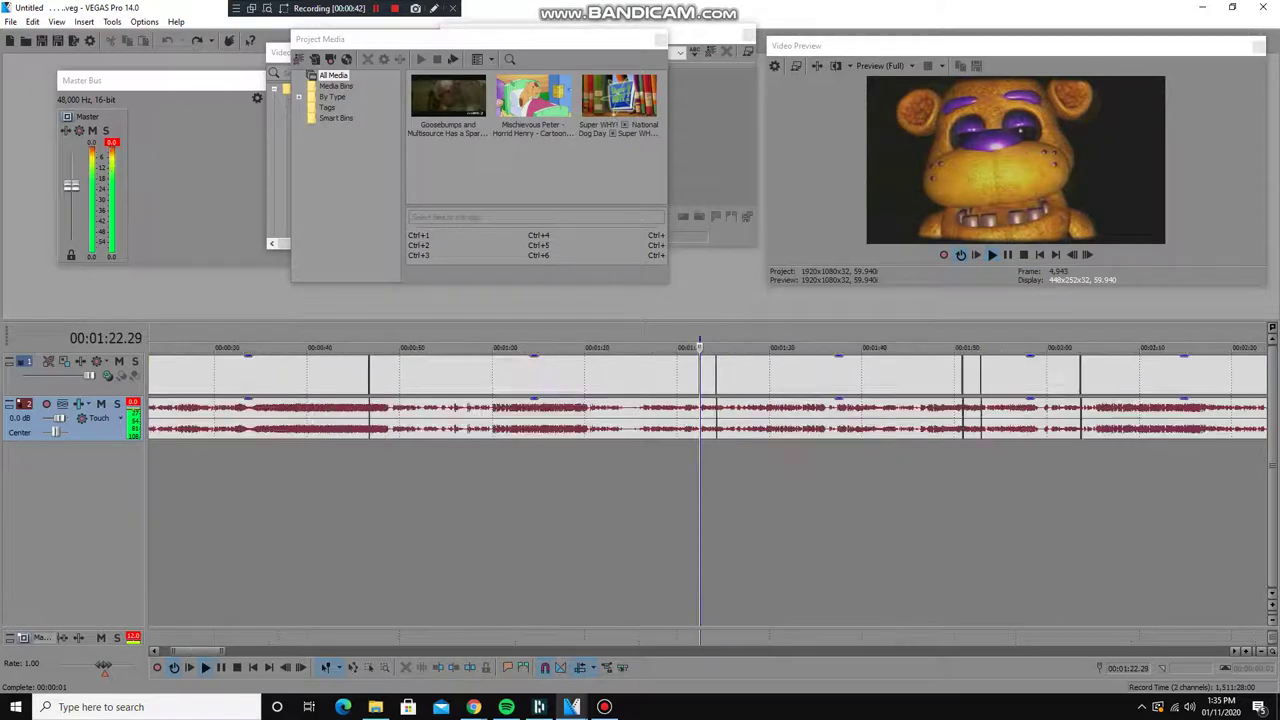
click(985, 380)
scroll(985, 400, up, 8)
drag(484, 380, 500, 380)
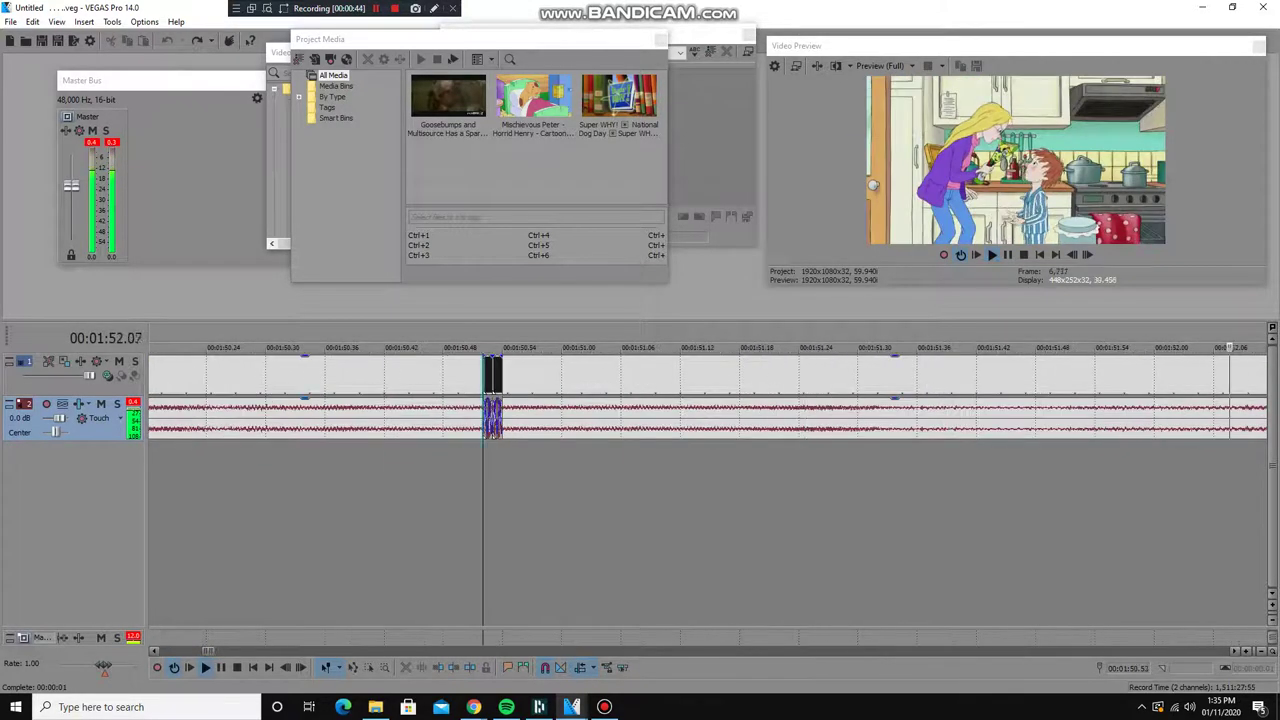
scroll(712, 400, up, 3)
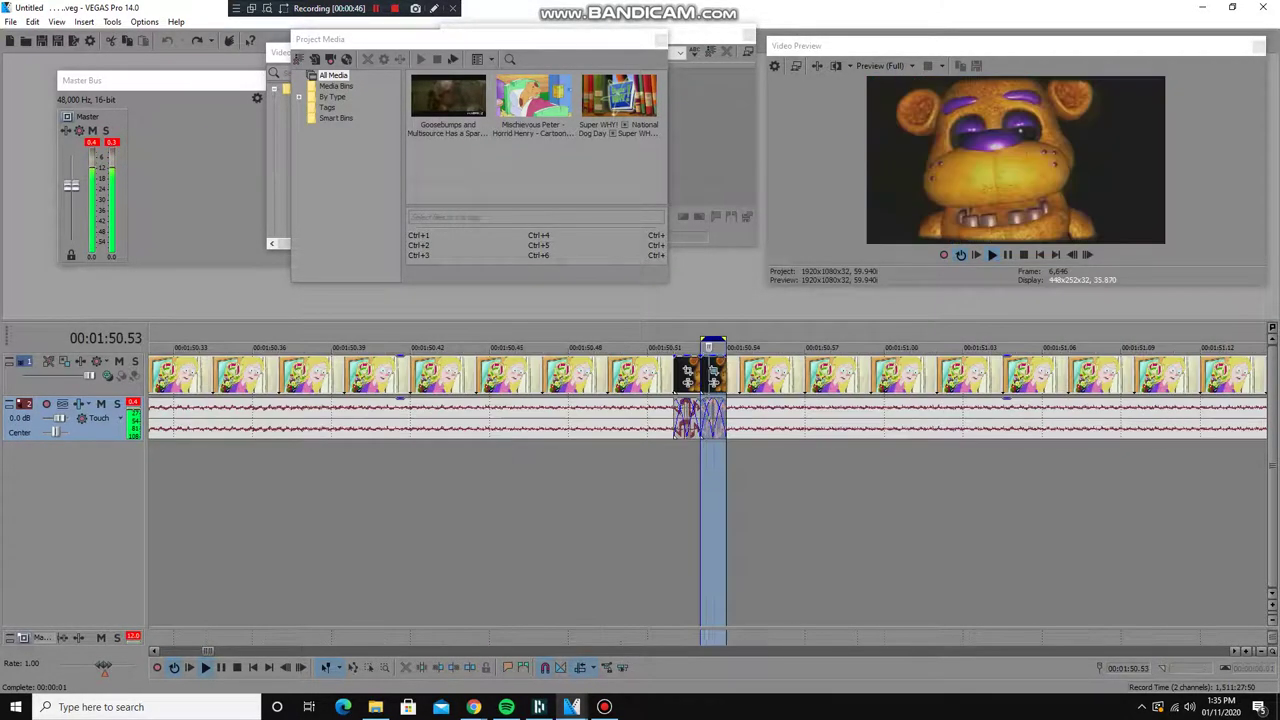
drag(726, 500, 700, 500)
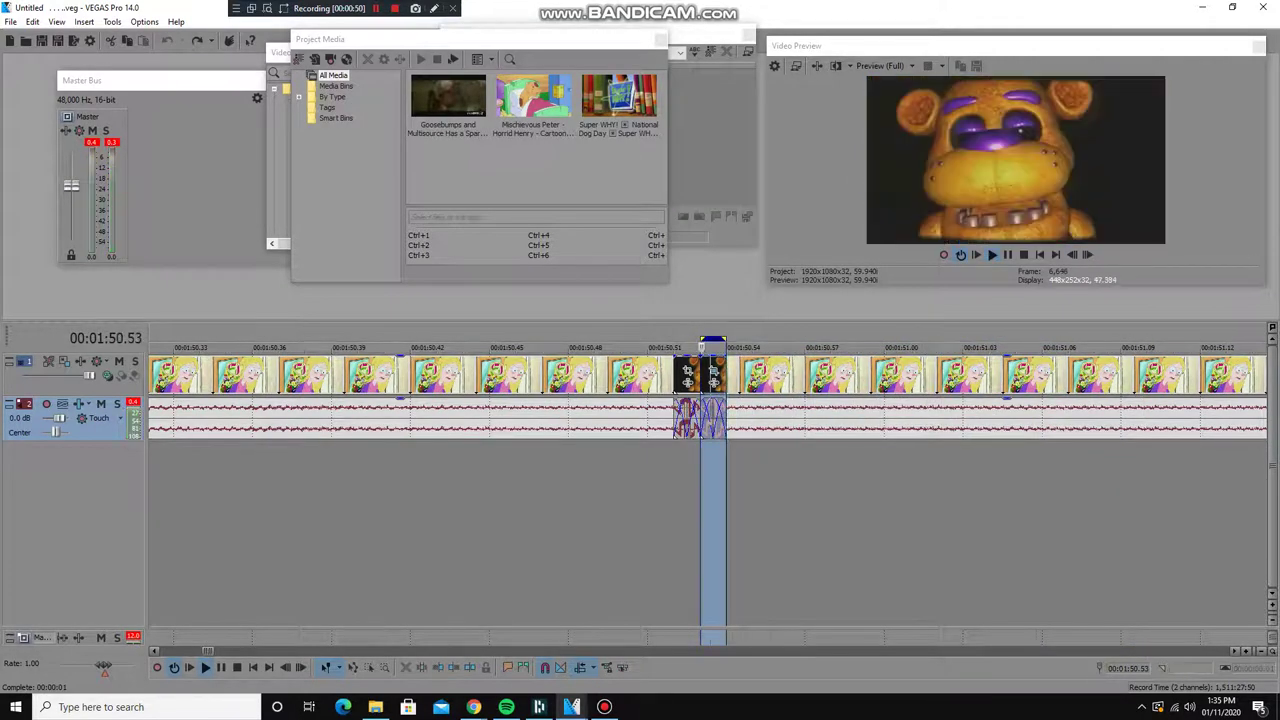
Loop the second bear clip at the next cut, around 00:01:52.53, and play it
scroll(699, 630, down, 5)
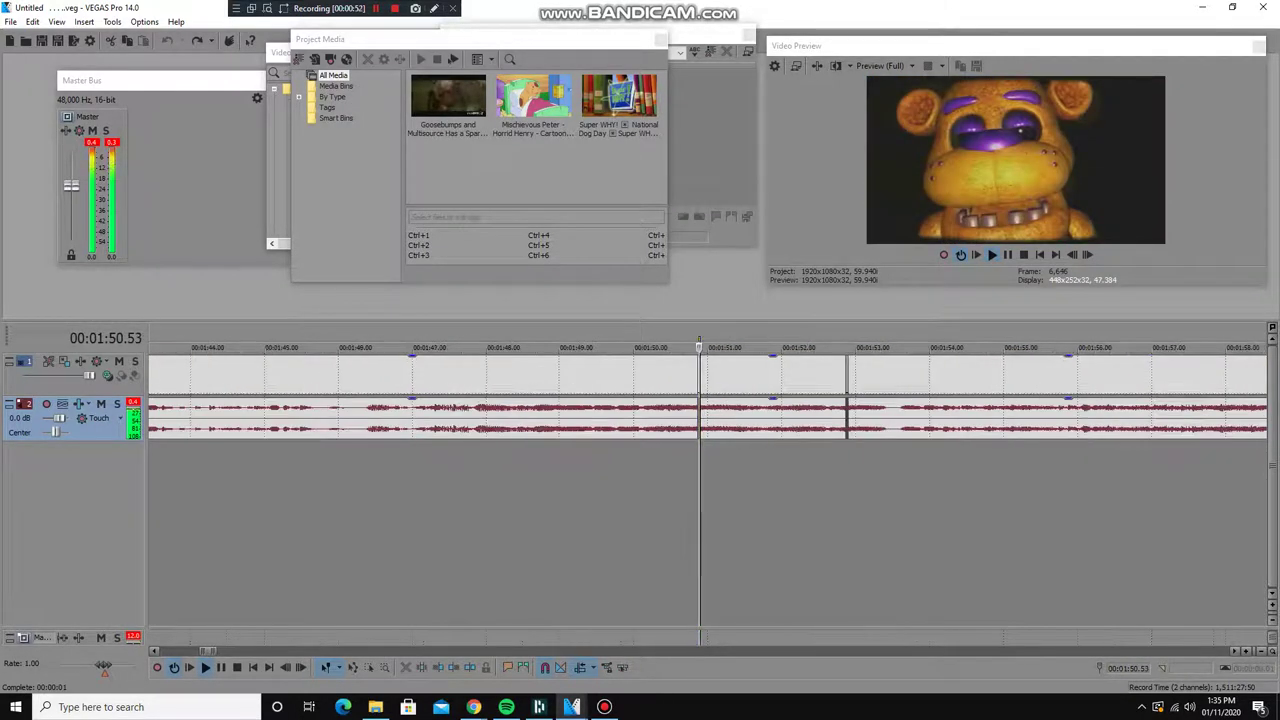
key(Return)
scroll(846, 500, up, 3)
mouse_move(703, 500)
mouse_down()
mouse_move(646, 500)
mouse_move(1120, 500)
mouse_move(700, 500)
mouse_up()
key(space)
Stop playback, then go to the bear clips at 00:02:03.37 and play them with the second clip looped
scroll(700, 500, down, 6)
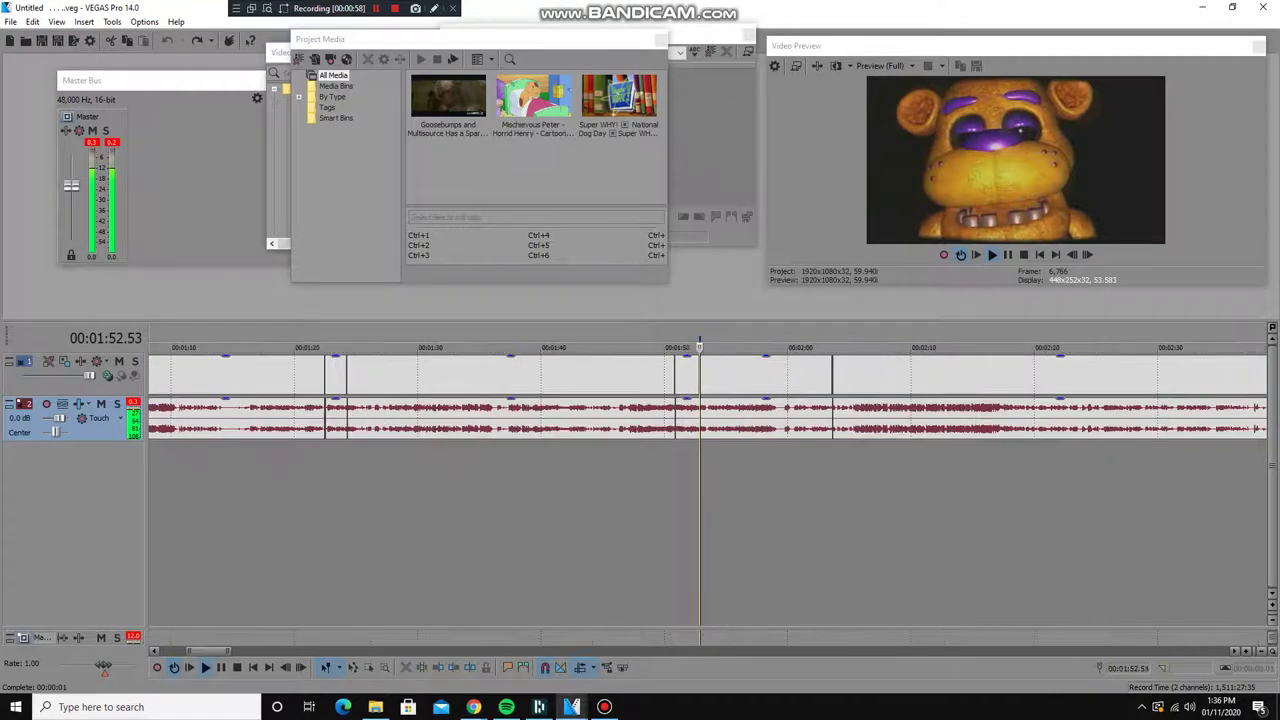
key(space)
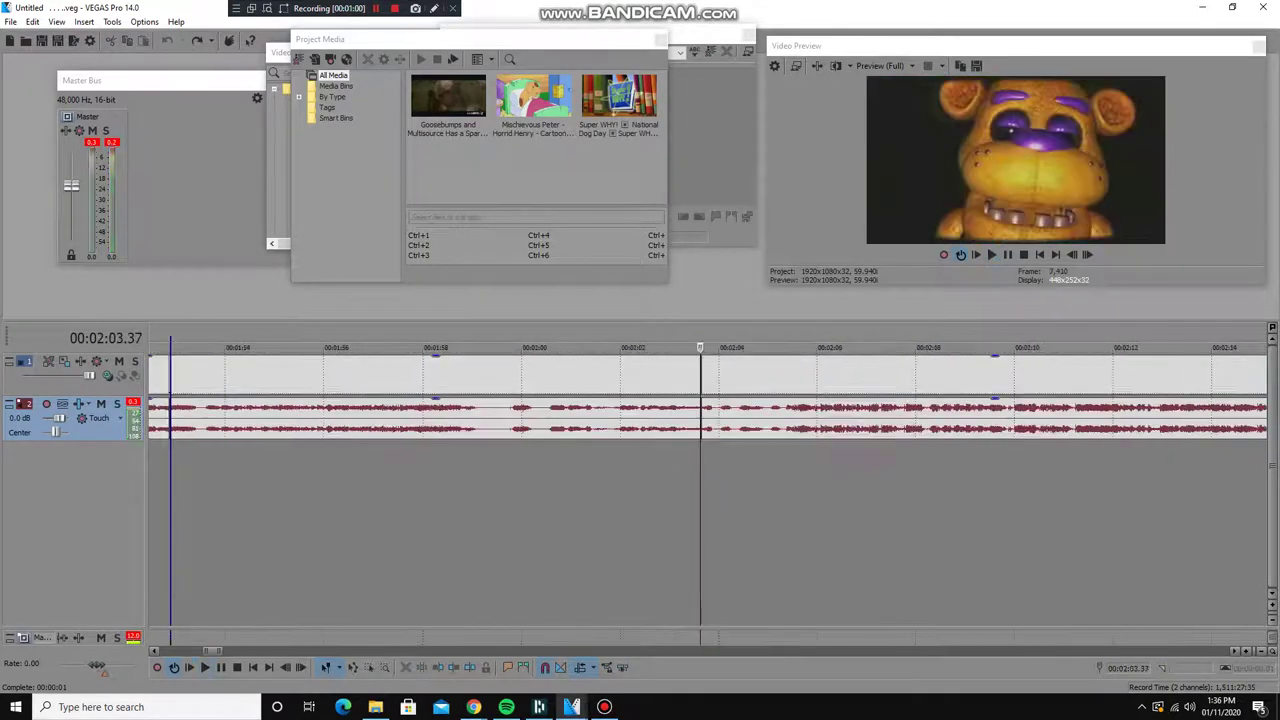
scroll(700, 500, up, 6)
mouse_move(752, 500)
mouse_down()
mouse_move(726, 500)
mouse_move(1094, 500)
mouse_move(752, 500)
mouse_up()
key(space)
Return to the bear clips at 00:03:21.55, set the loop region over the second clip, and play from just before the cut
scroll(700, 500, down, 10)
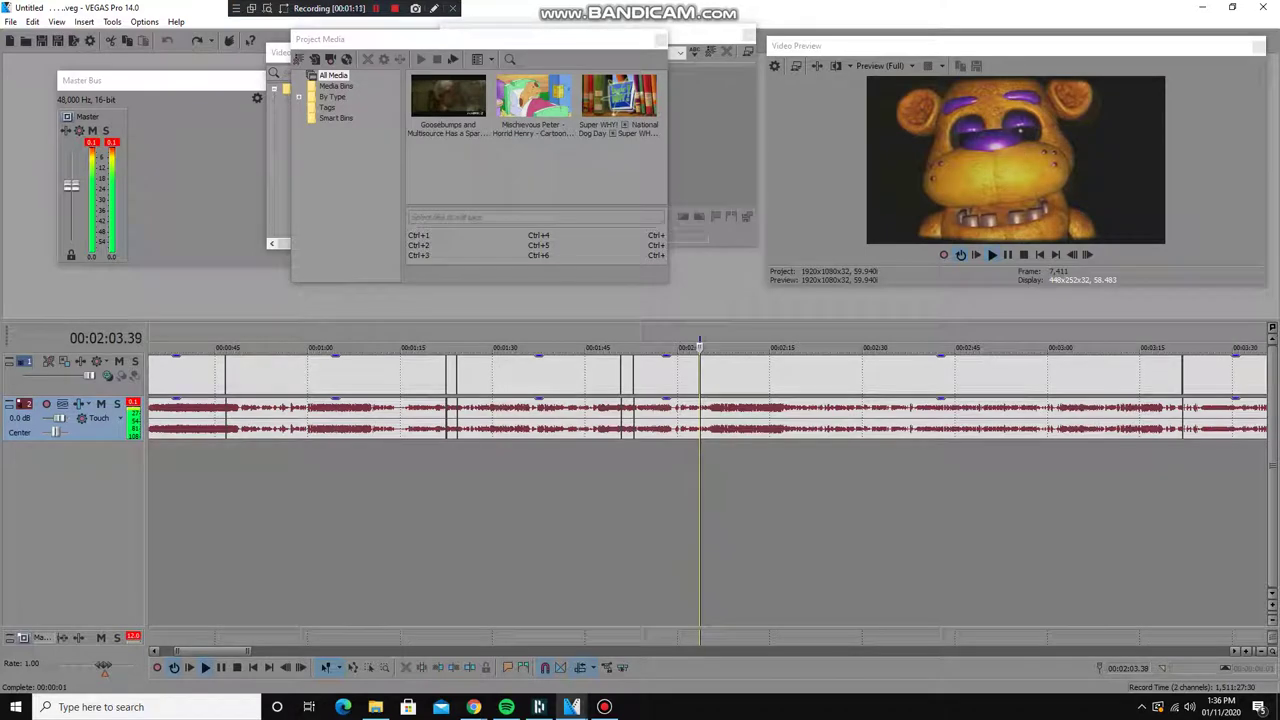
click(1181, 500)
scroll(1181, 500, up, 10)
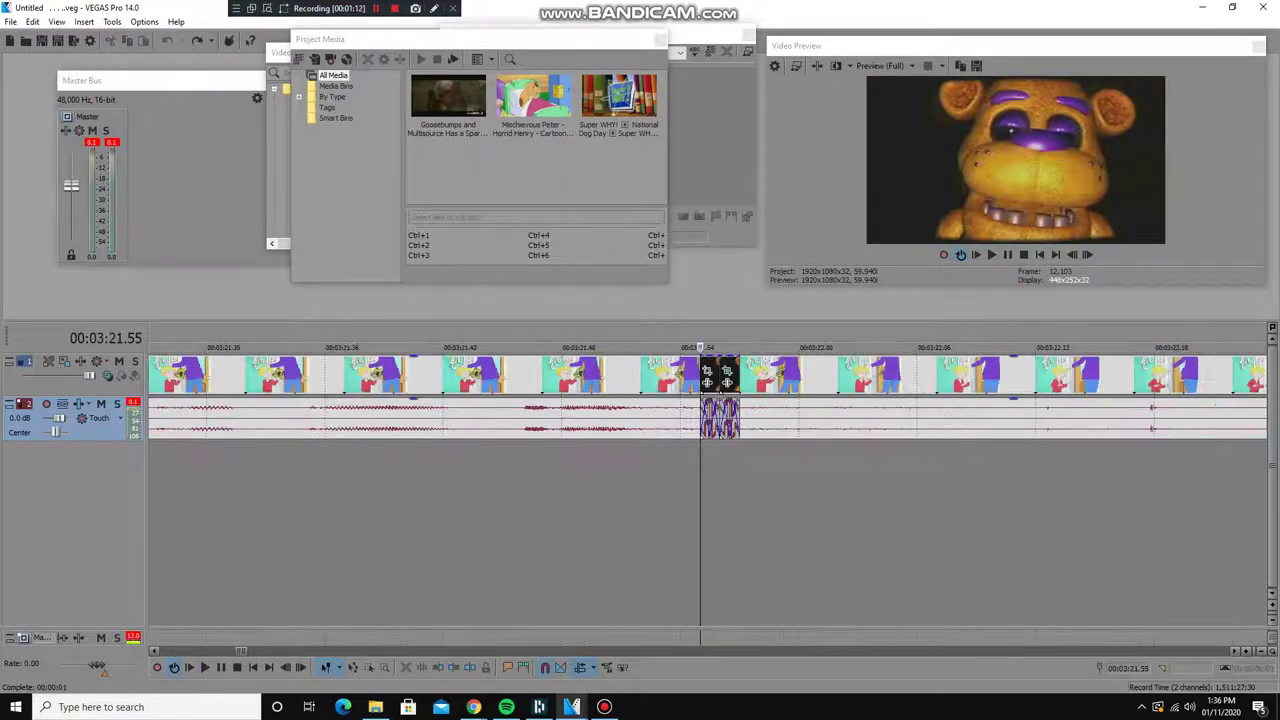
scroll(700, 400, up, 2)
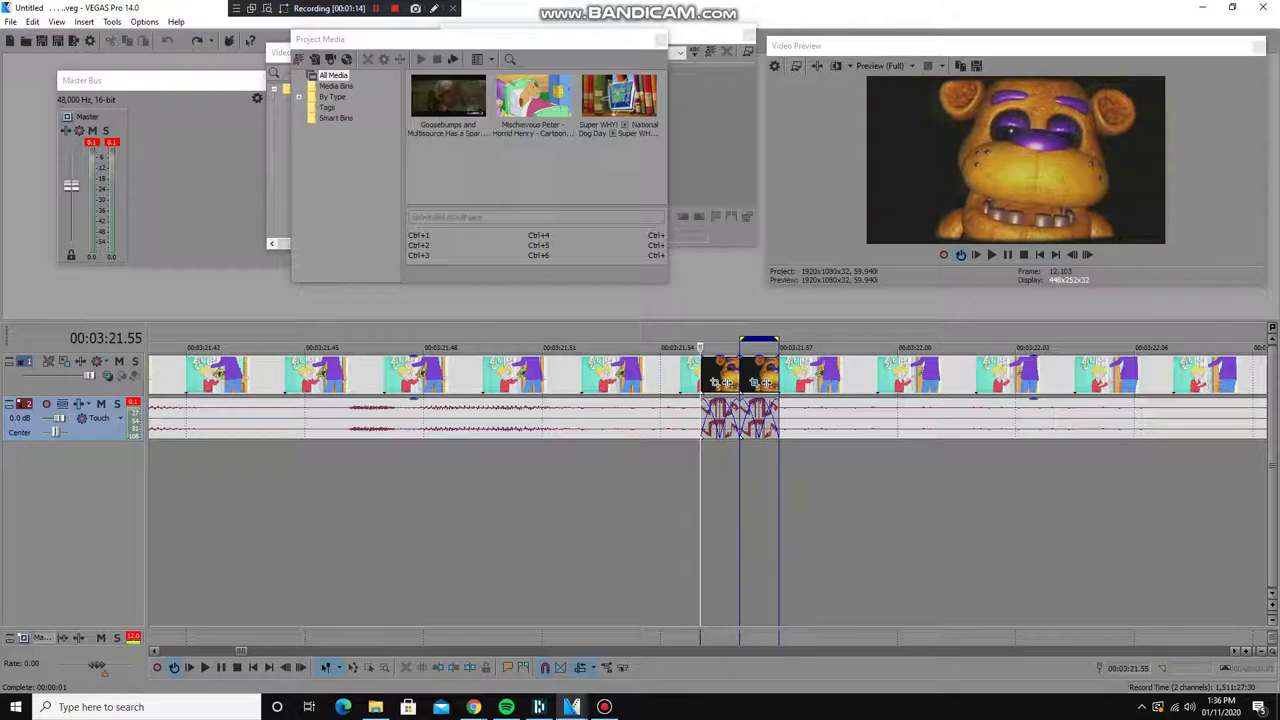
key(space)
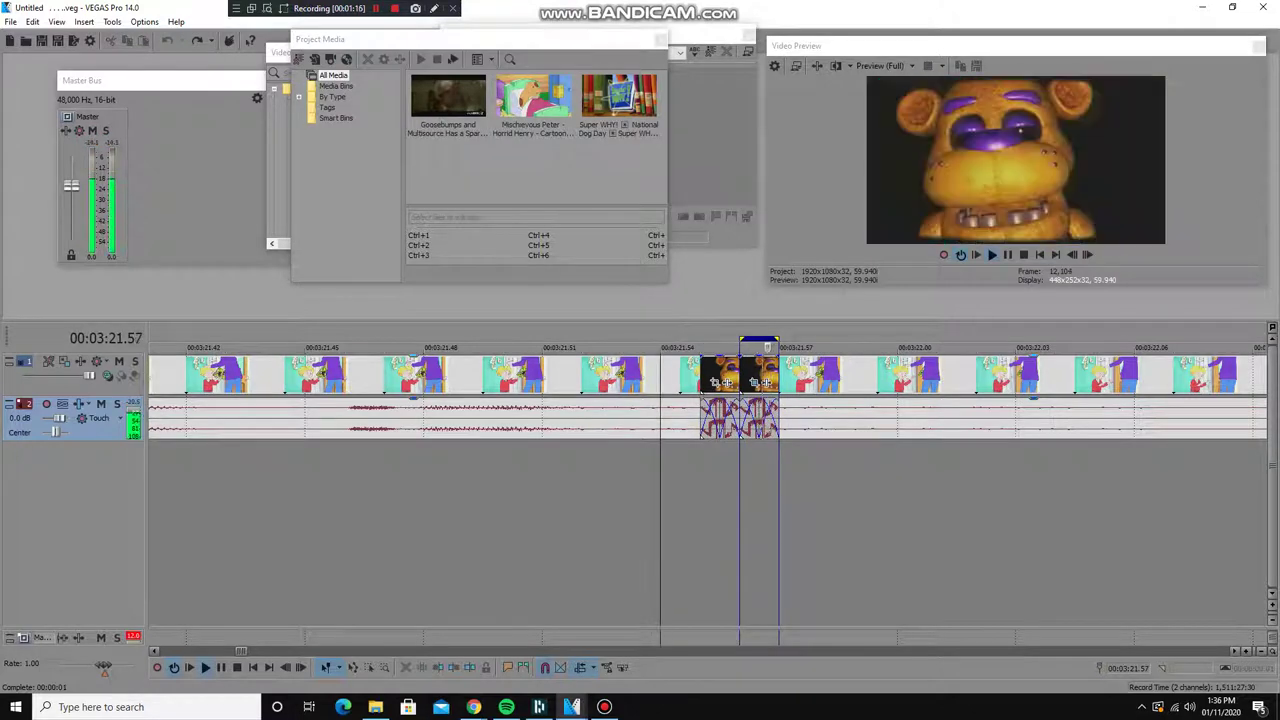
Stop playback, then loop the second bear clip after 00:11:09.26 and play from just before the cut
scroll(1247, 428, down, 12)
key(space)
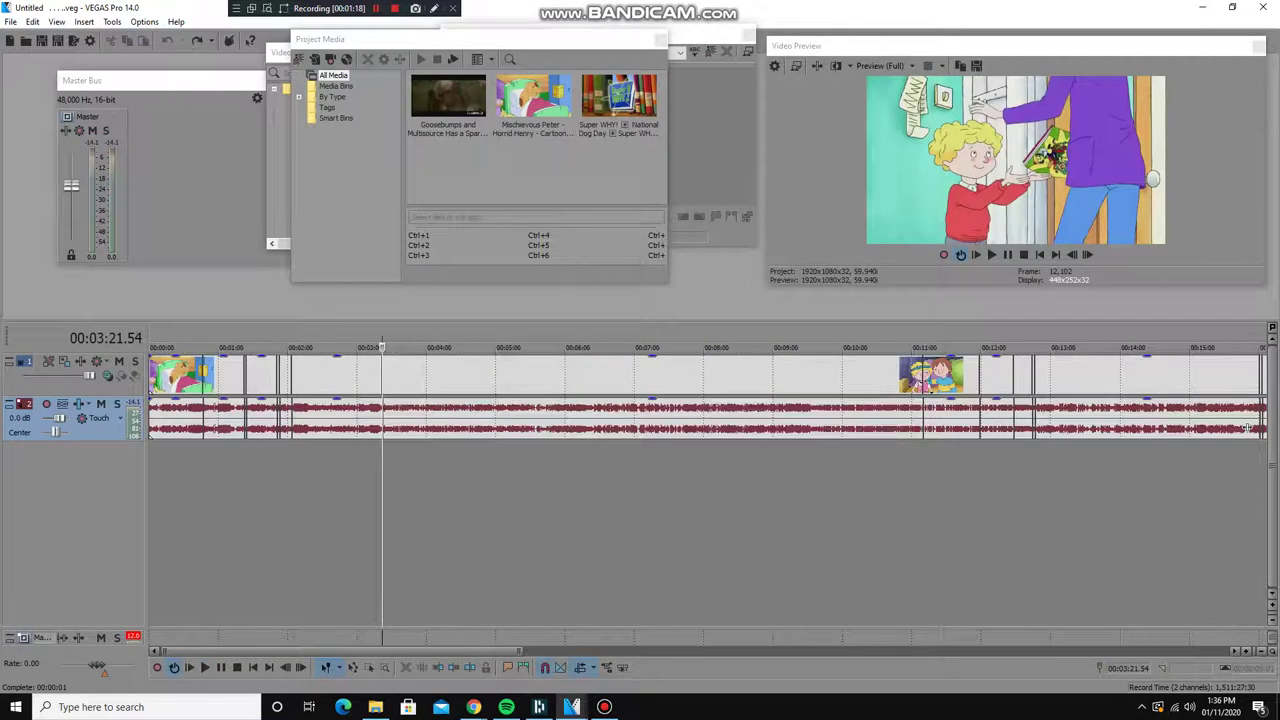
scroll(843, 383, up, 10)
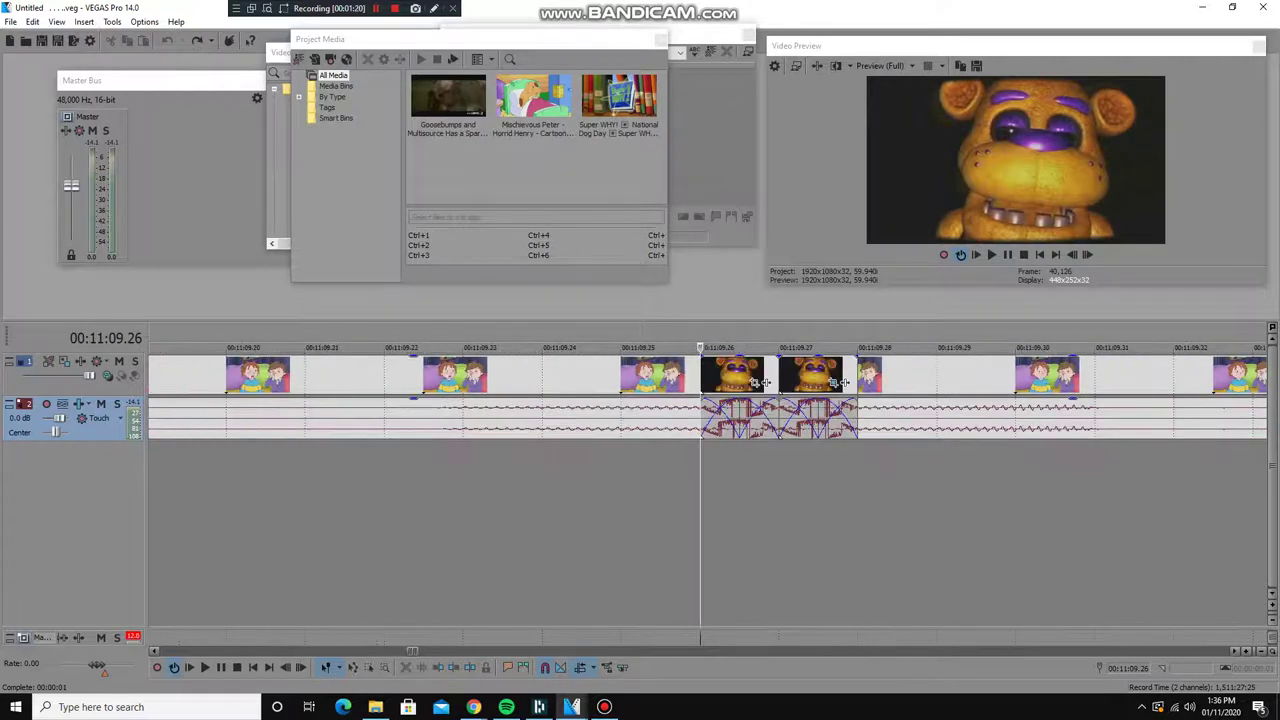
scroll(843, 383, down, 3)
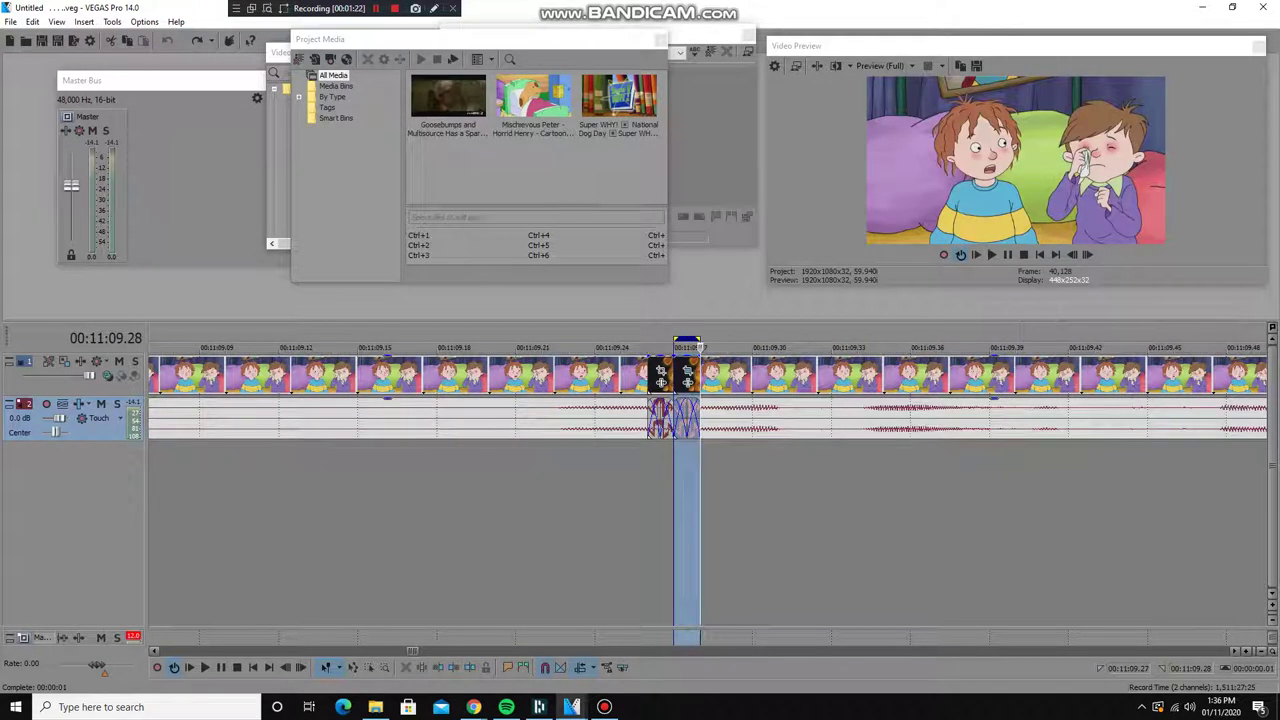
key(Left)
key(Left)
key(space)
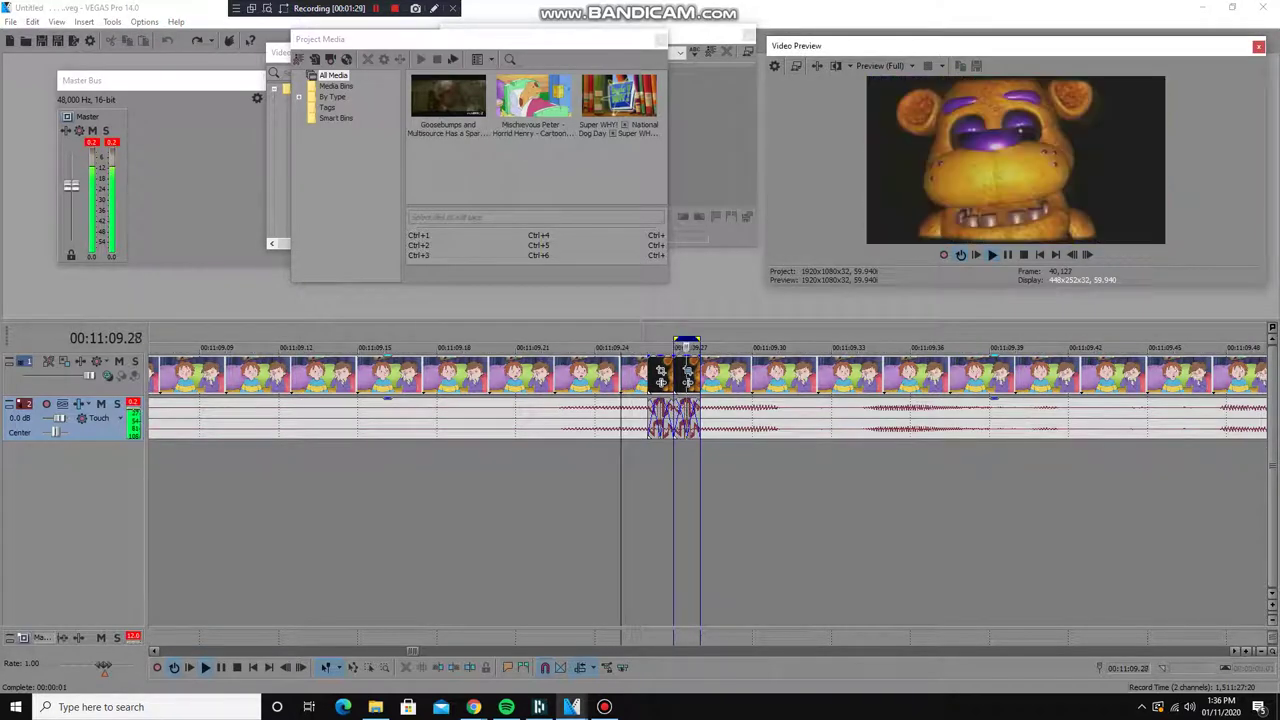
Stop playback and go to the bear clips at 00:11:58.25, setting a one-frame loop region over the second clip
key(Down)
key(Down)
key(Down)
key(Down)
key(Down)
key(Down)
key(Down)
key(Down)
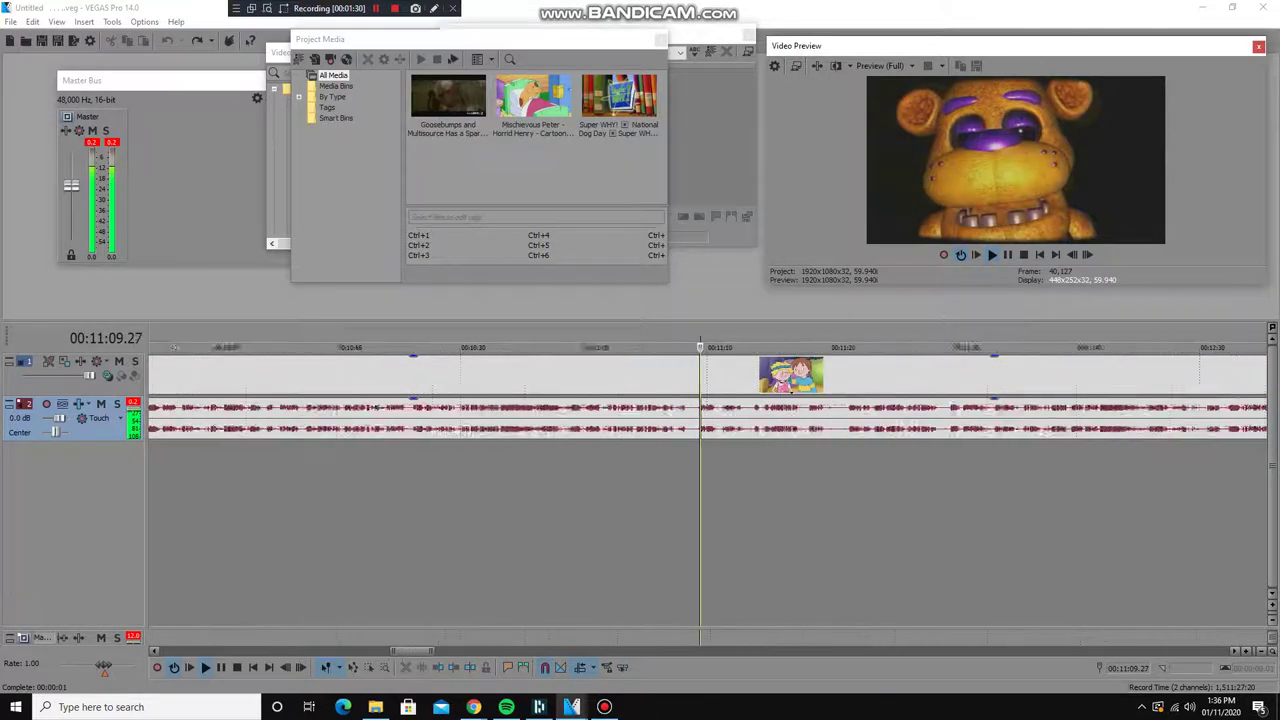
key(space)
key(Up)
key(Up)
key(Up)
key(Up)
key(Up)
key(Up)
key(Up)
key(Up)
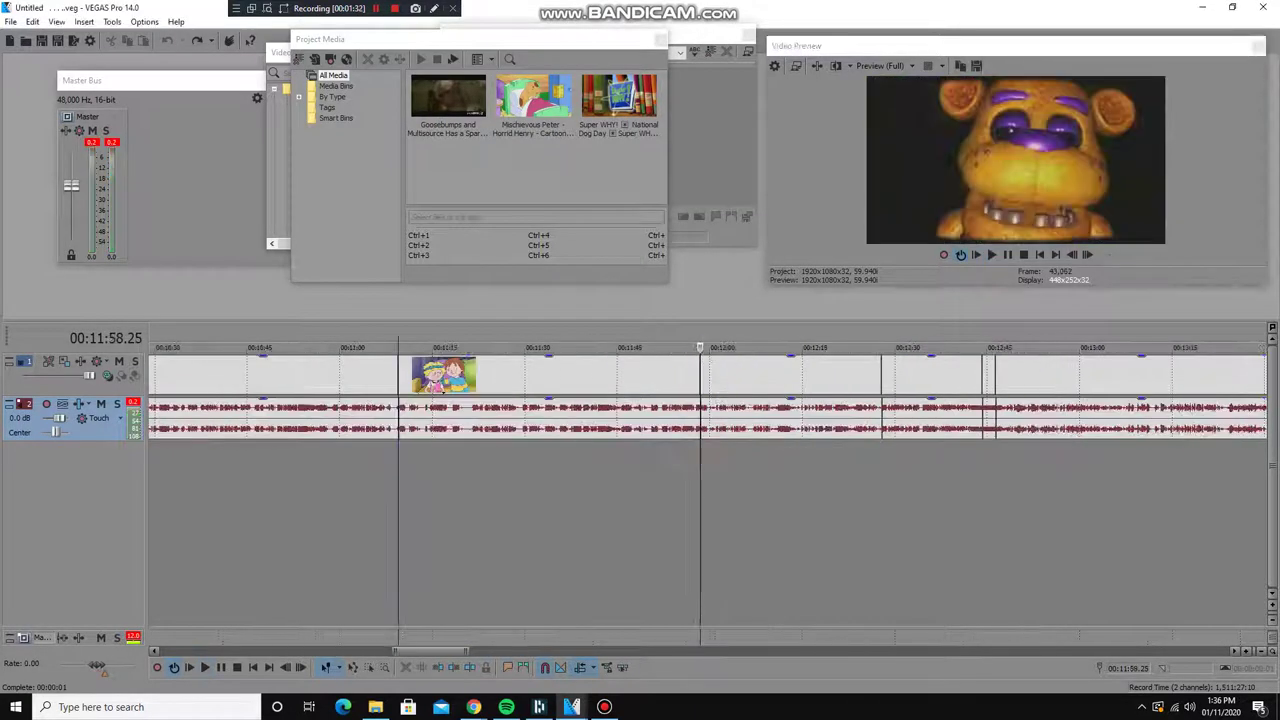
key(Up)
key(Up)
key(Up)
key(Up)
key(Up)
key(shift+Right)
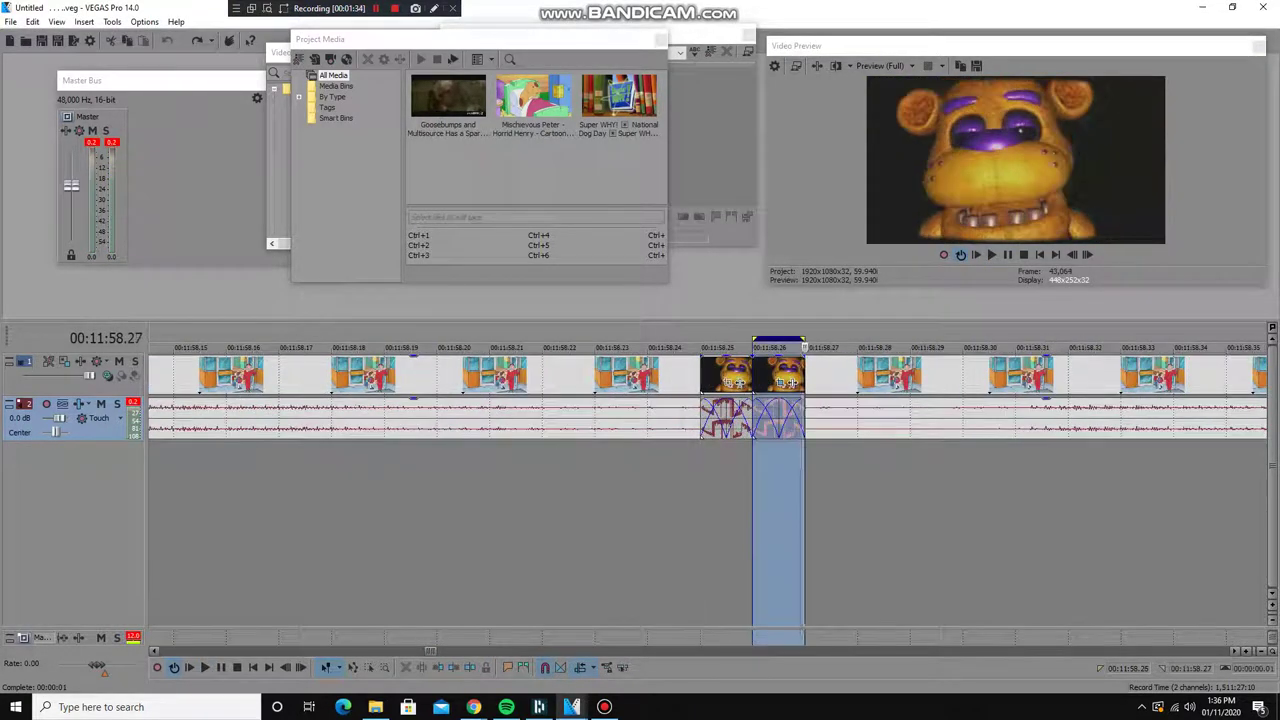
Play the bear clips at 00:11:58.25 repeatedly from just before the cut, with the second clip looped
key(space)
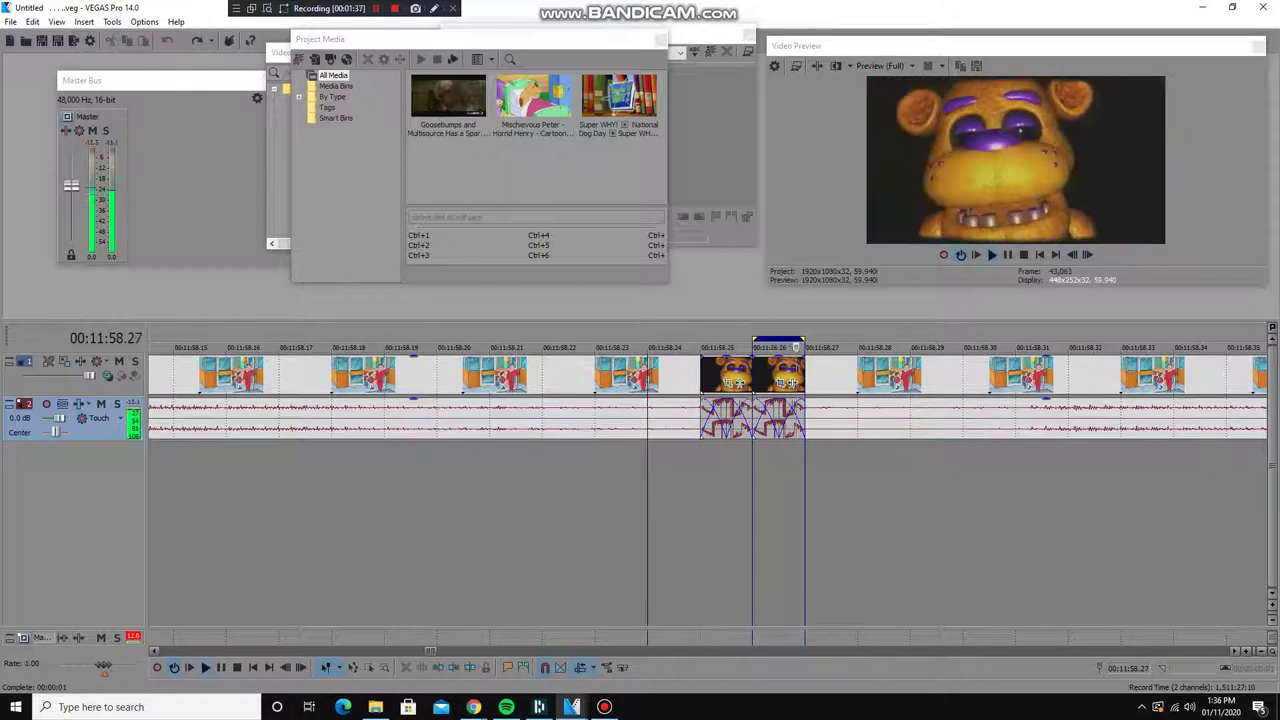
key(Down)
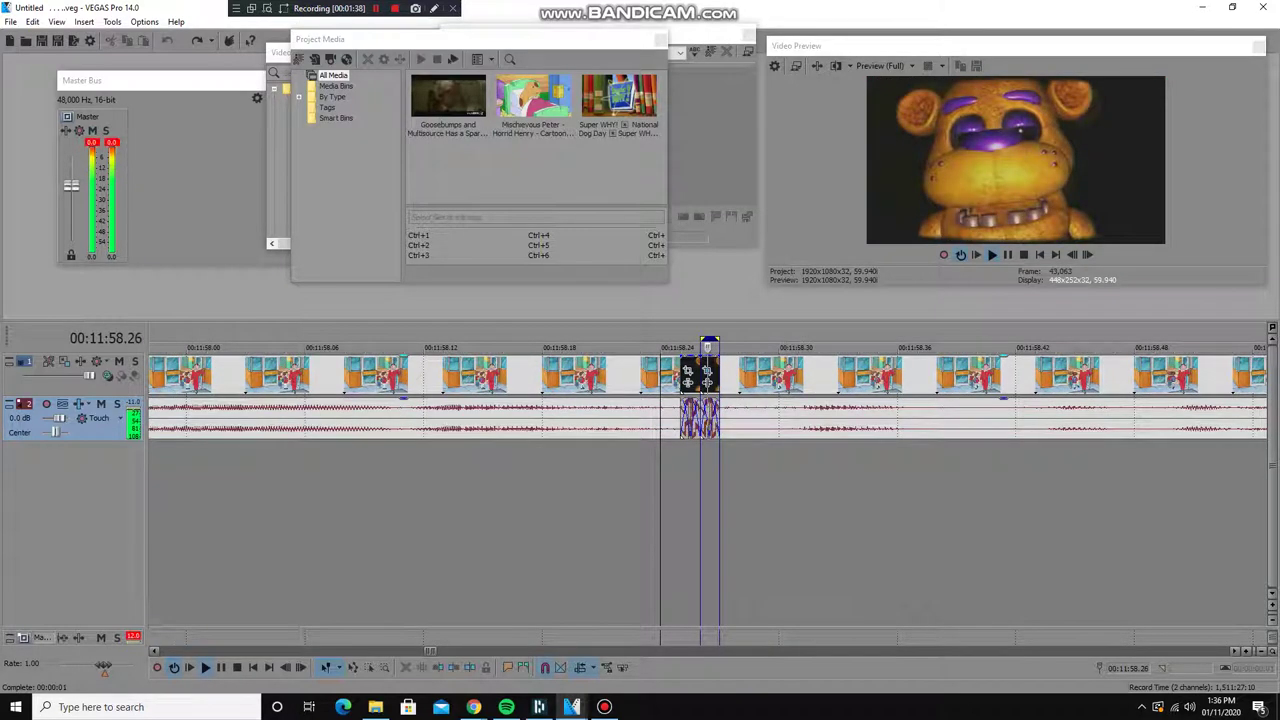
key(space)
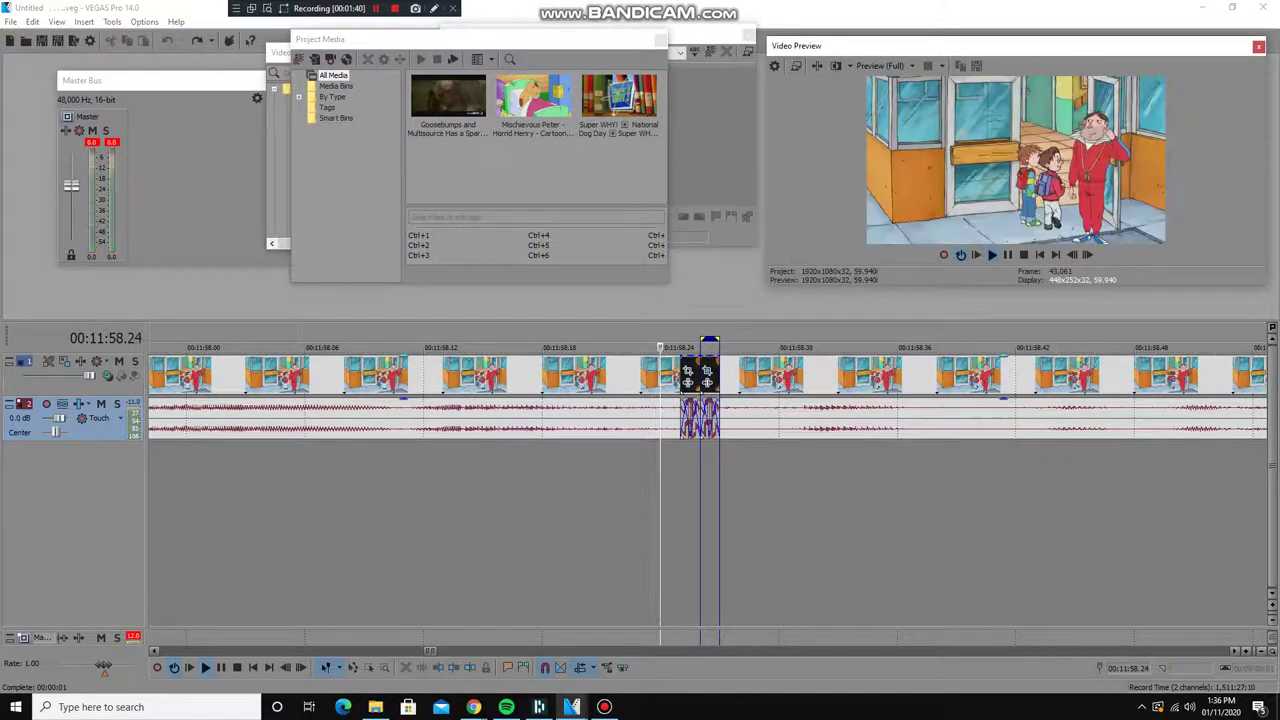
key(space)
key(space)
key(space)
key(Down)
key(Down)
key(Down)
key(Down)
key(Down)
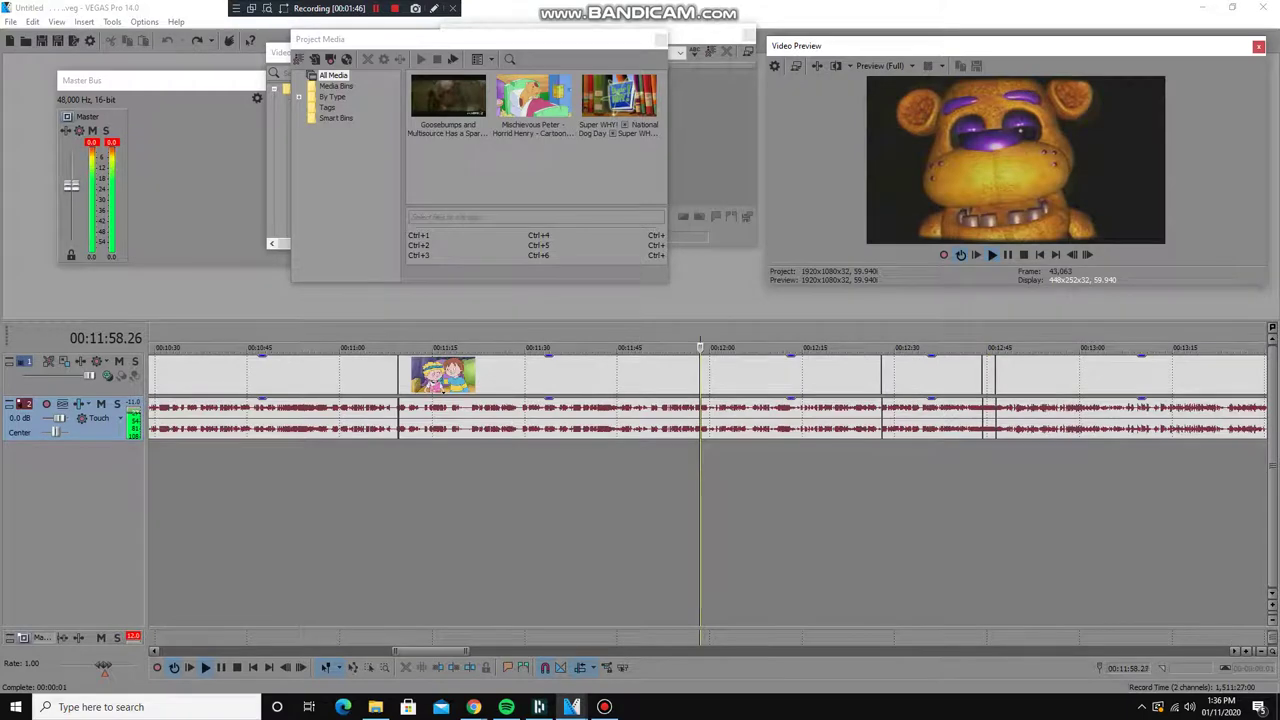
key(Up)
key(Up)
key(Up)
key(Up)
key(Up)
key(Up)
key(Up)
key(Up)
key(Up)
key(Up)
key(Up)
key(Up)
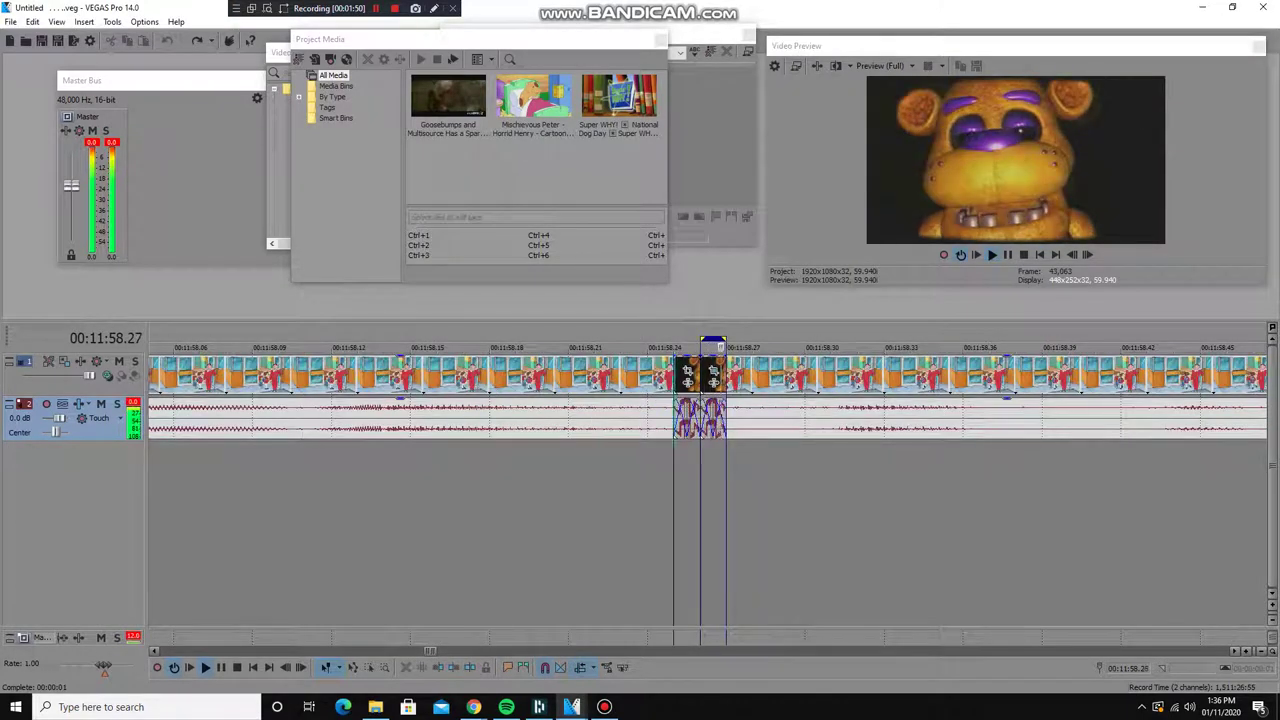
Go to the bear clips at 00:12:27.52 and set the loop region over the second clip
key(Down)
key(Down)
key(Down)
key(Down)
key(Down)
key(Down)
key(Down)
key(Down)
key(Down)
key(Down)
key(Down)
key(Down)
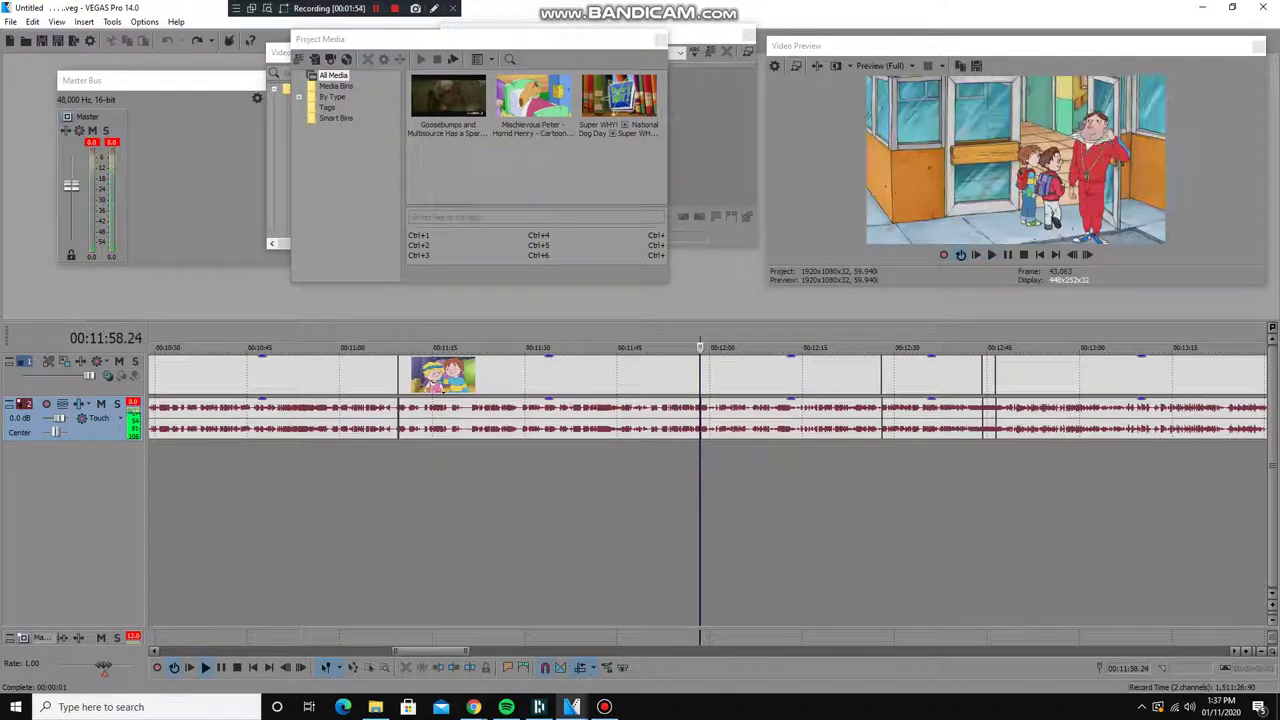
click(882, 470)
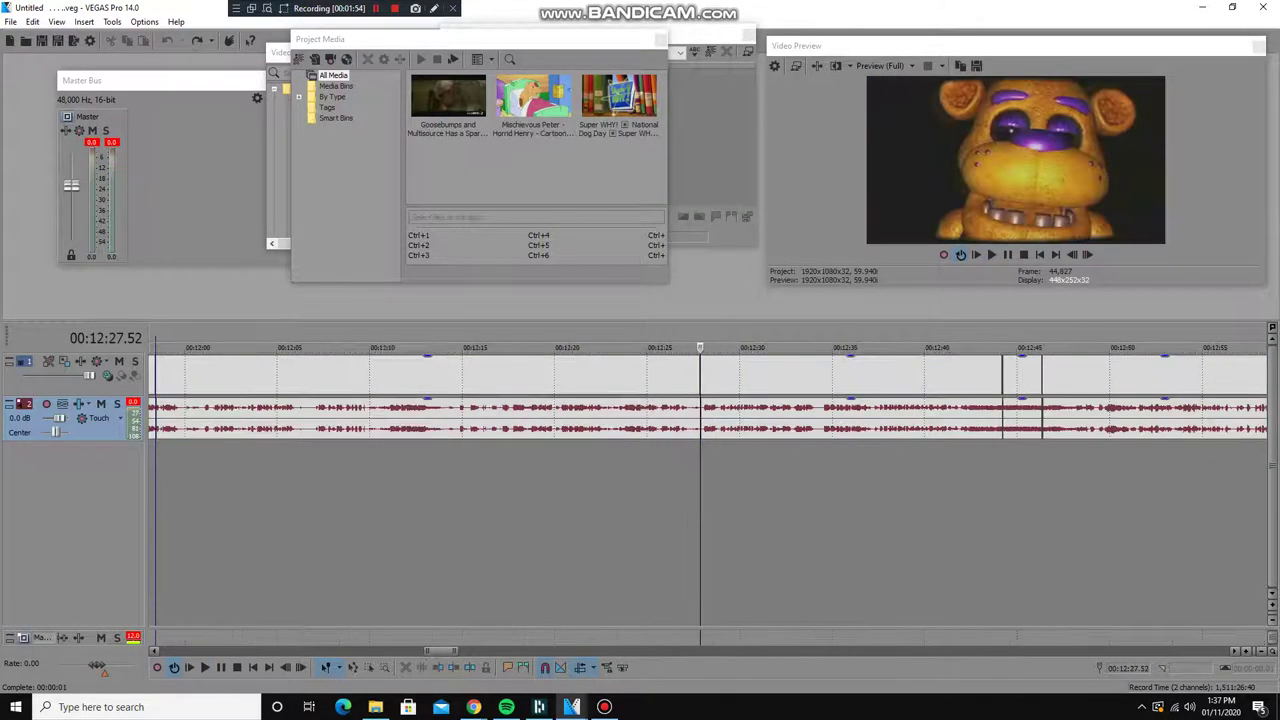
key(Up)
key(Up)
key(Up)
key(Up)
key(Up)
key(Up)
key(Up)
key(Up)
key(Up)
key(Up)
key(Up)
key(Up)
double_click(760, 380)
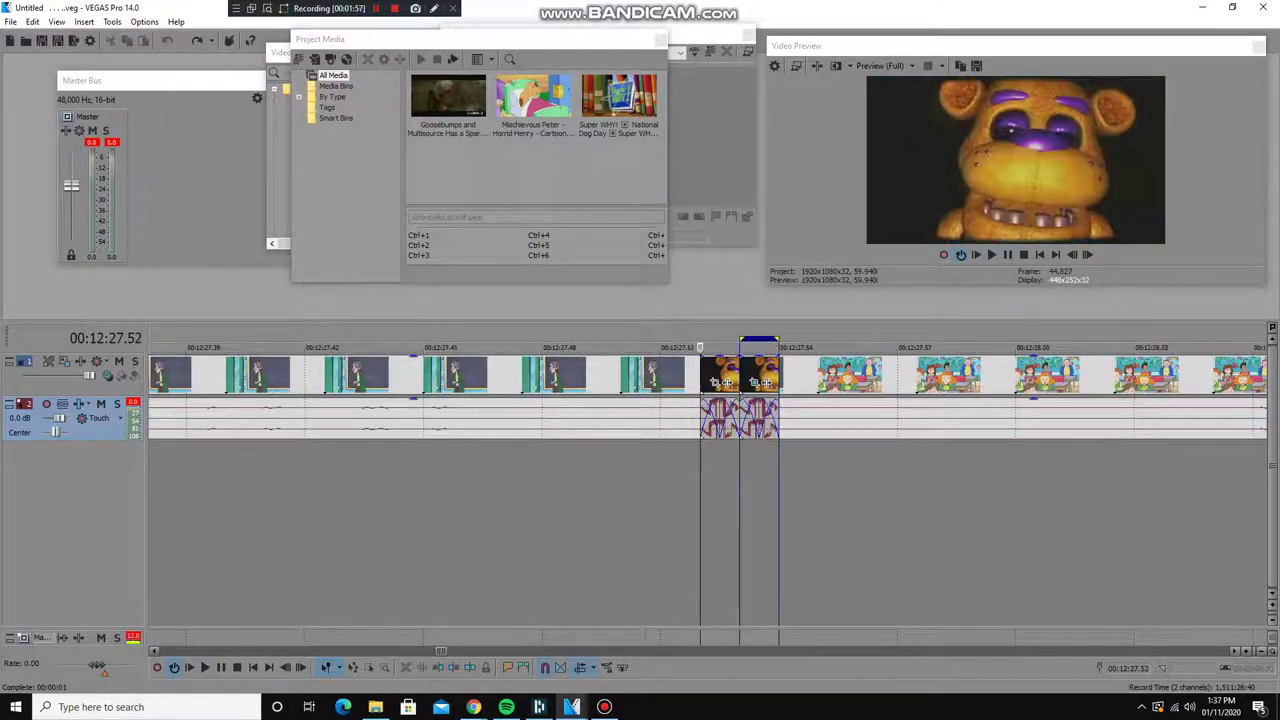
Play the timeline from shortly before the bear clips at 00:12:27.52
key(space)
key(Down)
key(Down)
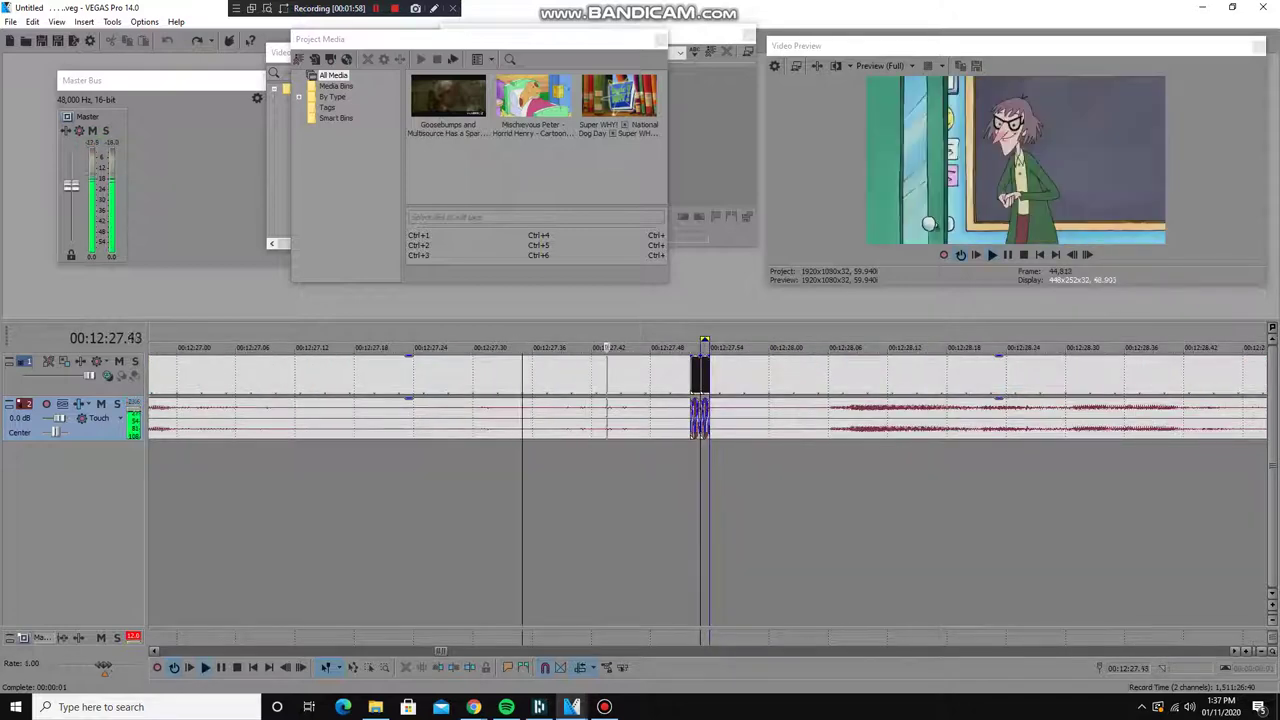
Set the loop region over the second bear clip at 00:12:27.53 and play it repeatedly from just before the cut
mouse_move(710, 380)
mouse_down()
mouse_move(923, 380)
mouse_move(710, 380)
mouse_up()
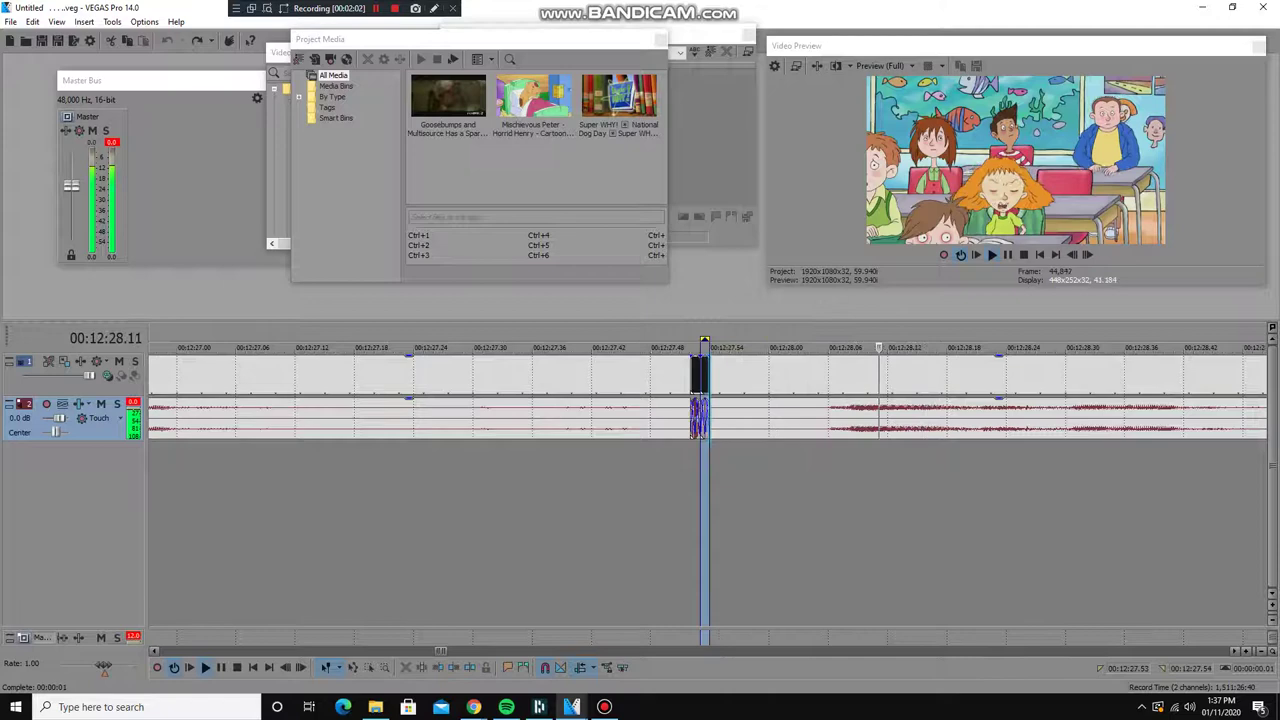
key(space)
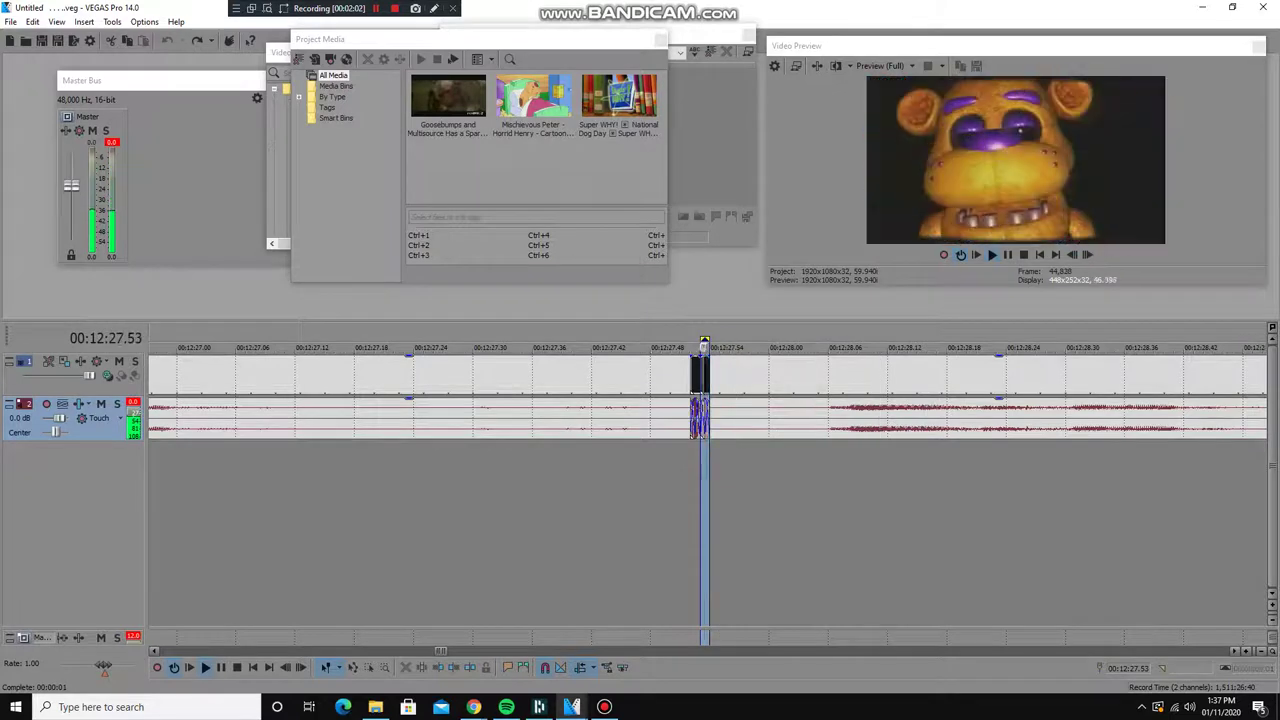
key(Up)
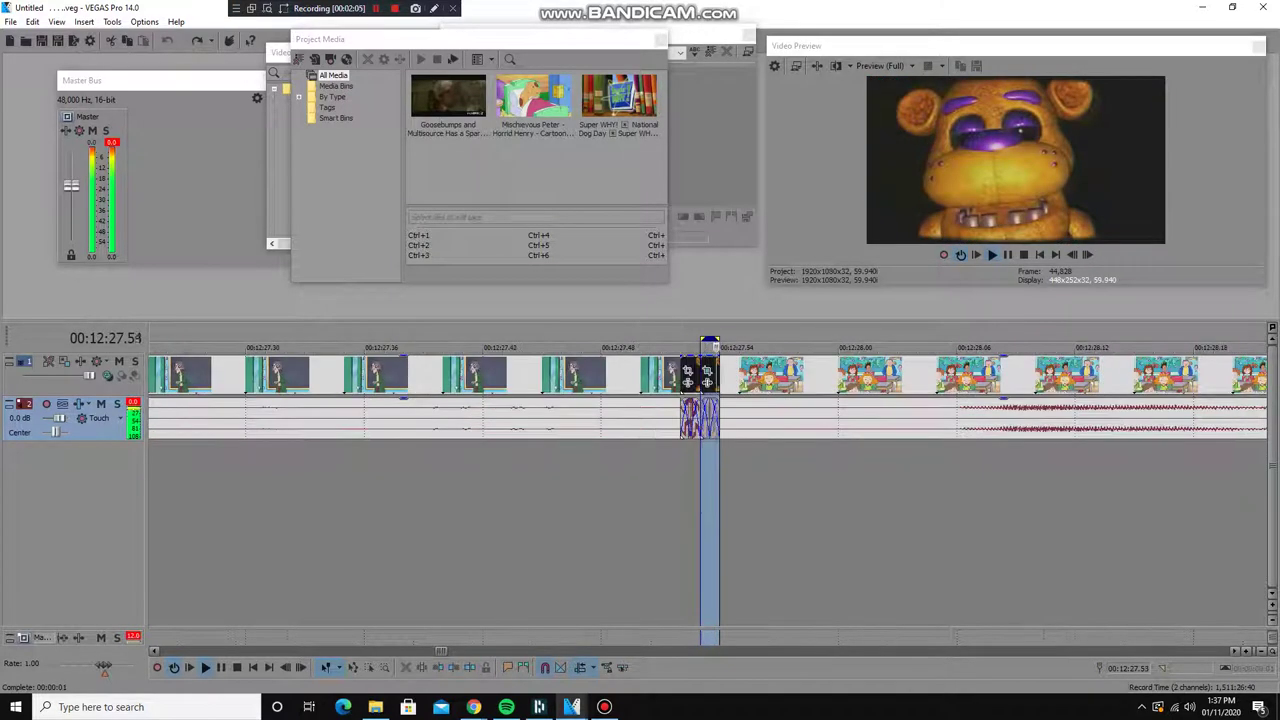
click(700, 415)
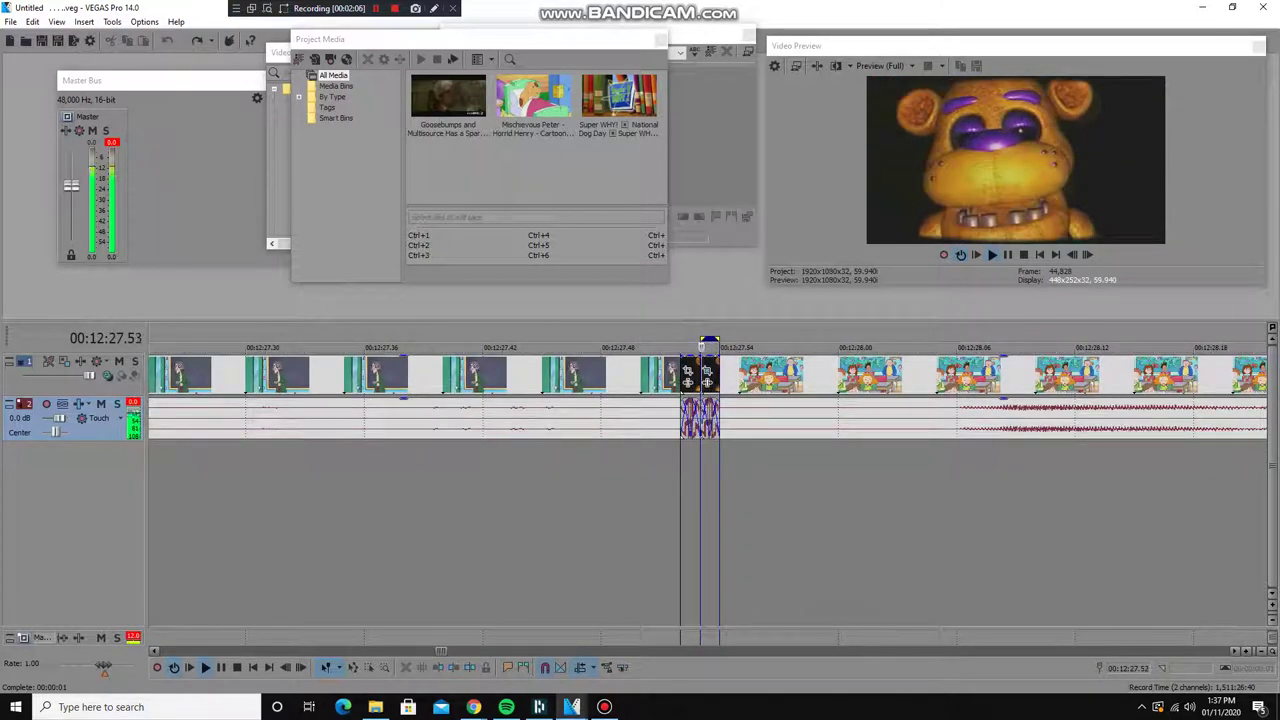
key(Down)
key(Down)
key(Up)
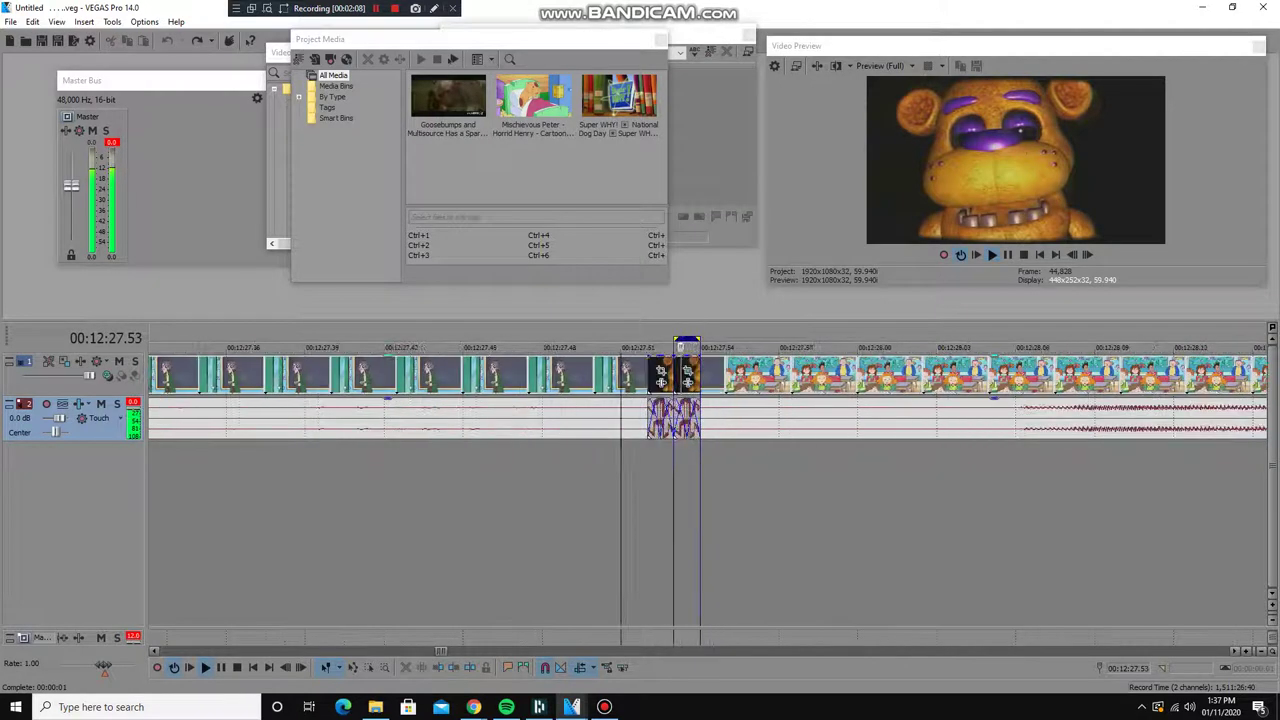
key(space)
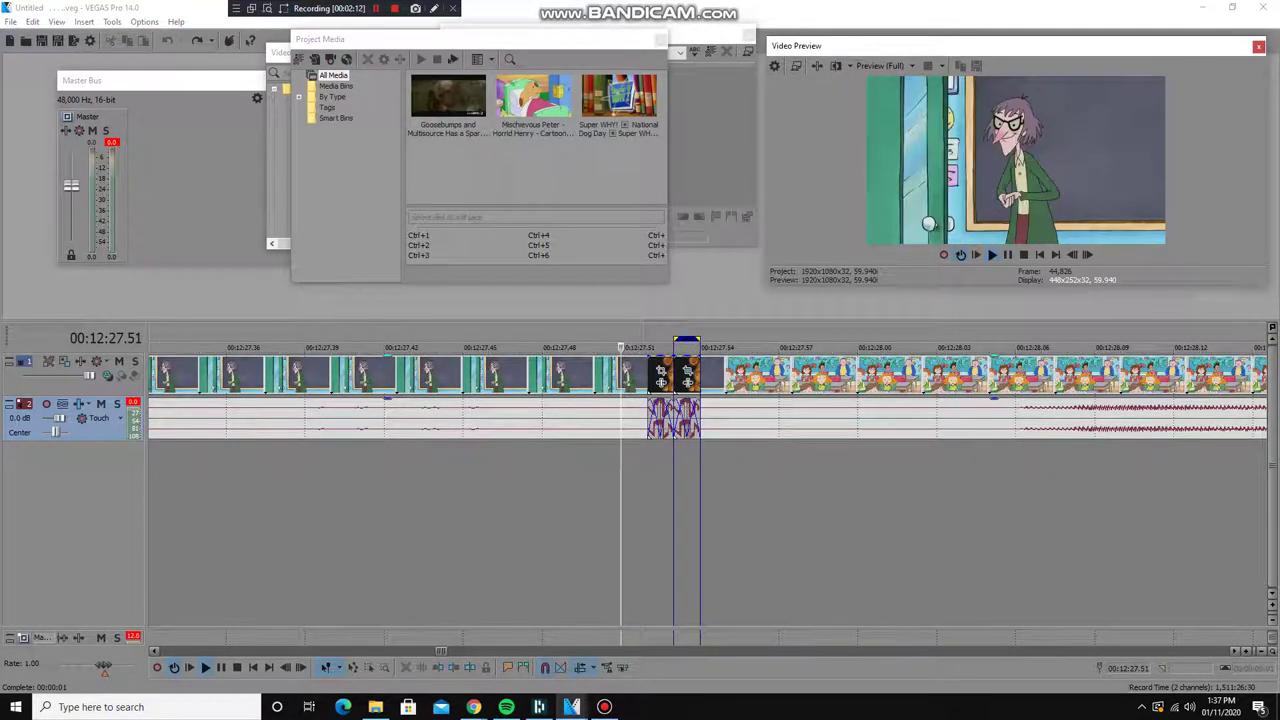
Go to the bear clips at 00:12:44.12 and set the loop region over the second clip
key(Down)
key(Down)
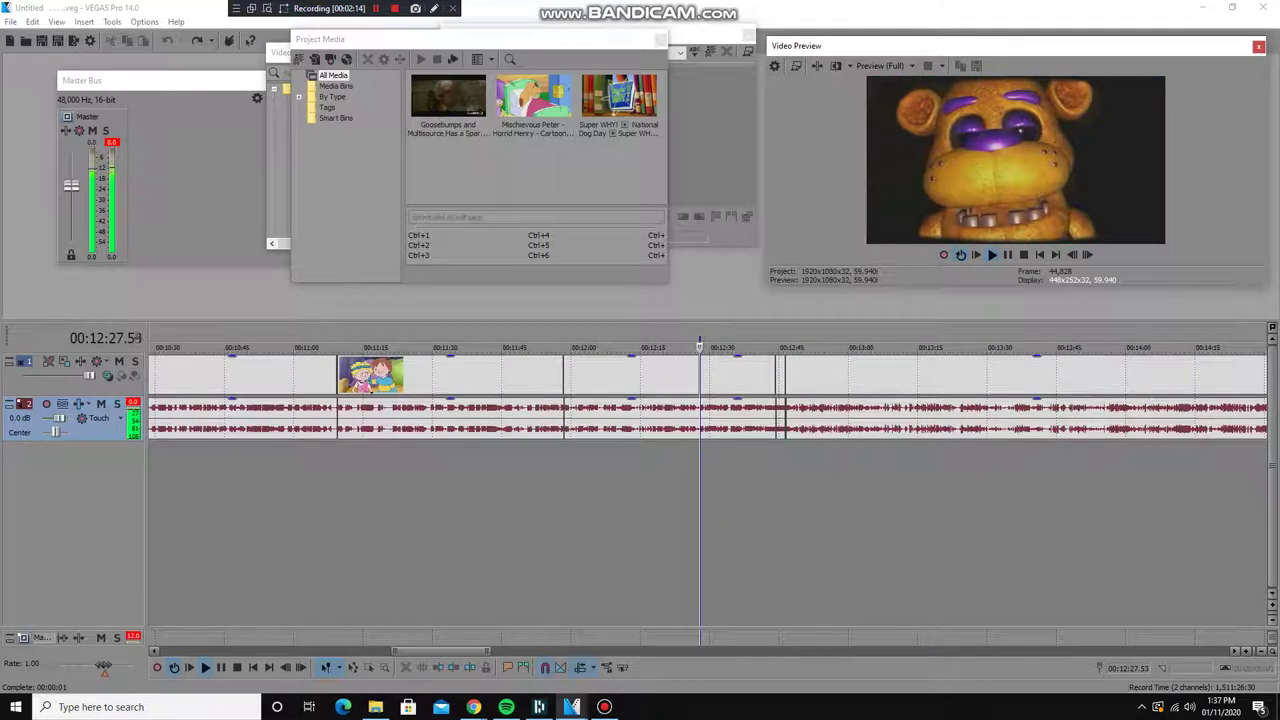
click(776, 415)
key(Up)
key(Up)
key(Up)
key(Up)
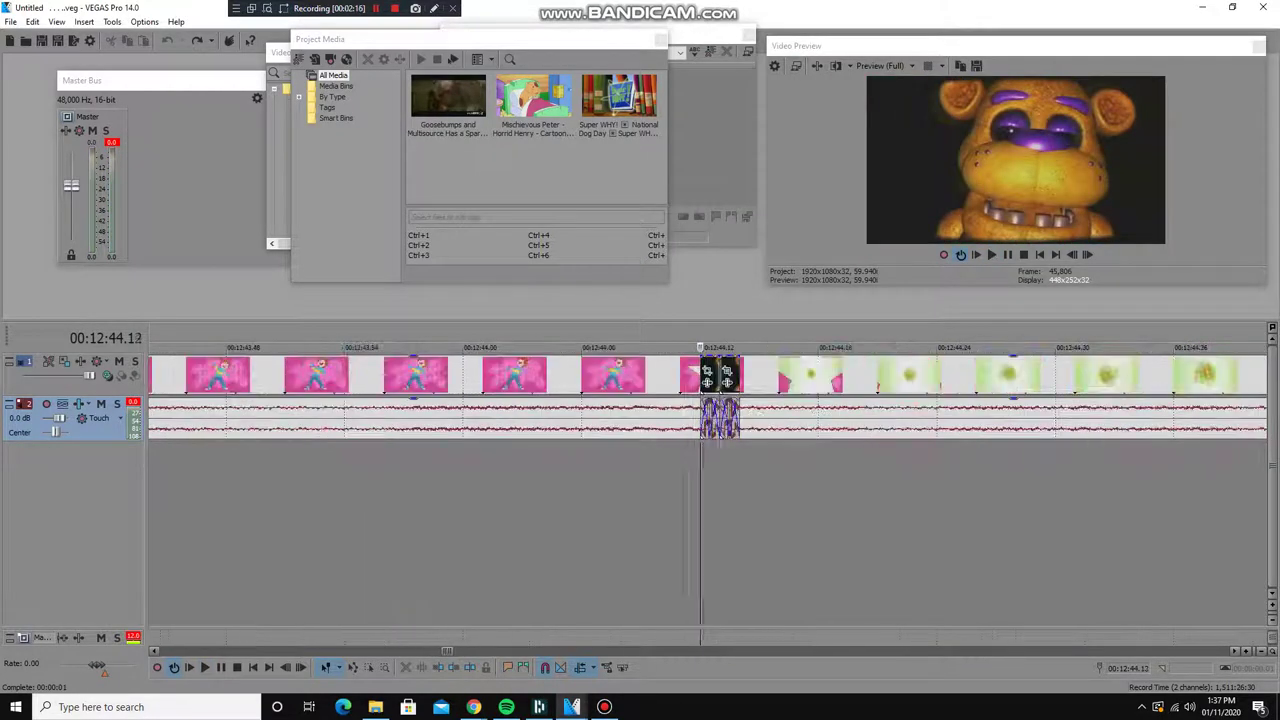
key(space)
key(Up)
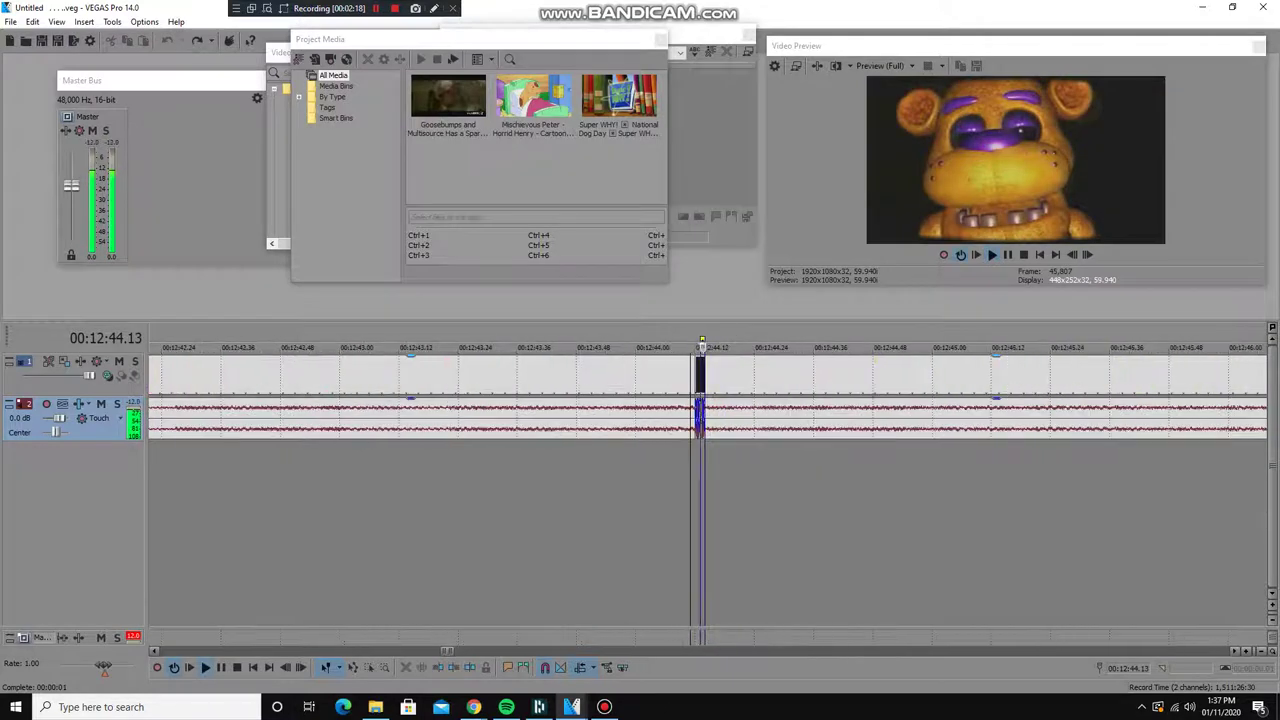
Play the bear clips at 00:12:44.12 repeatedly from the frames around the cut, with the second clip looped
key(space)
key(Down)
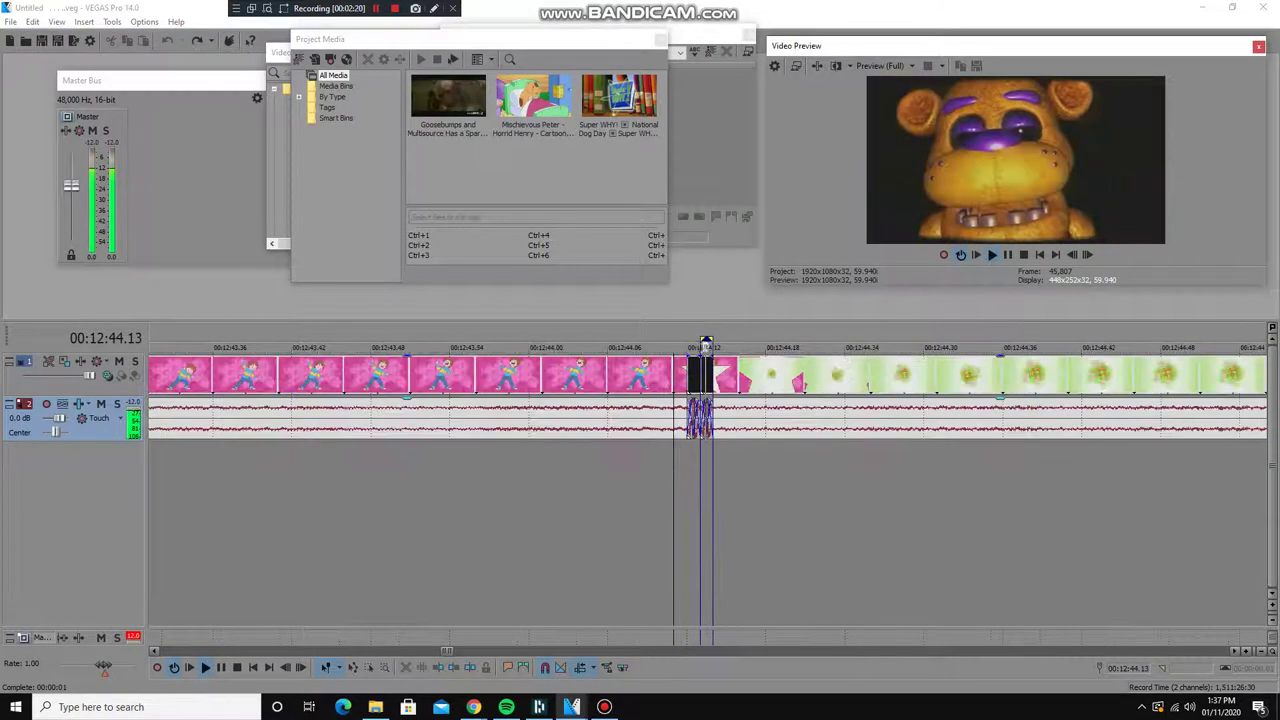
key(Up)
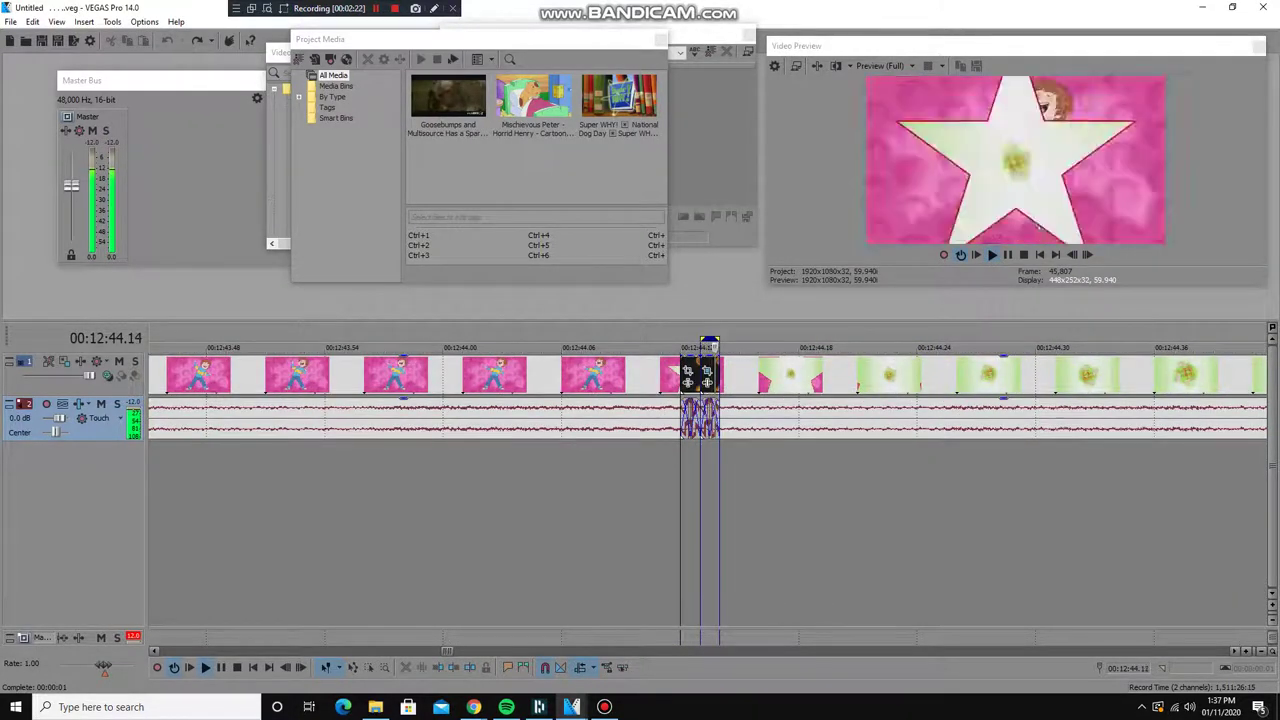
key(Down)
key(Down)
key(Down)
key(Up)
key(Up)
key(Up)
key(Left)
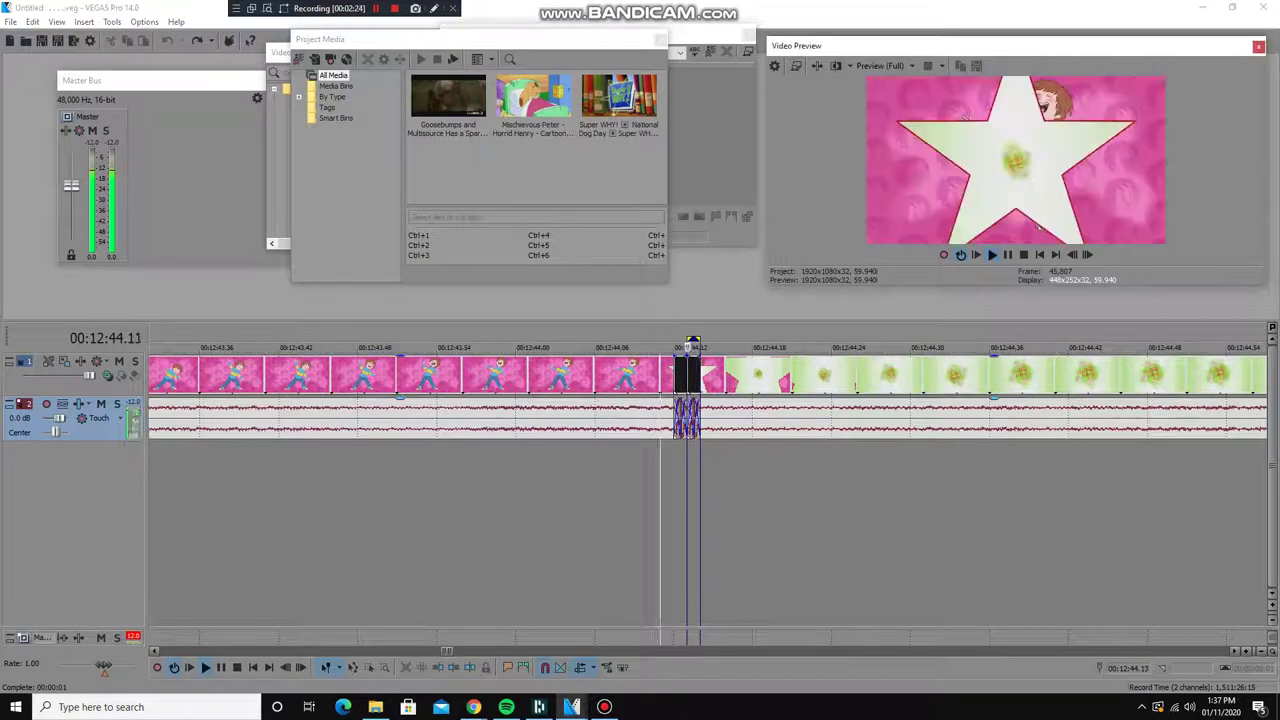
key(Right)
key(Left)
key(Right)
key(Right)
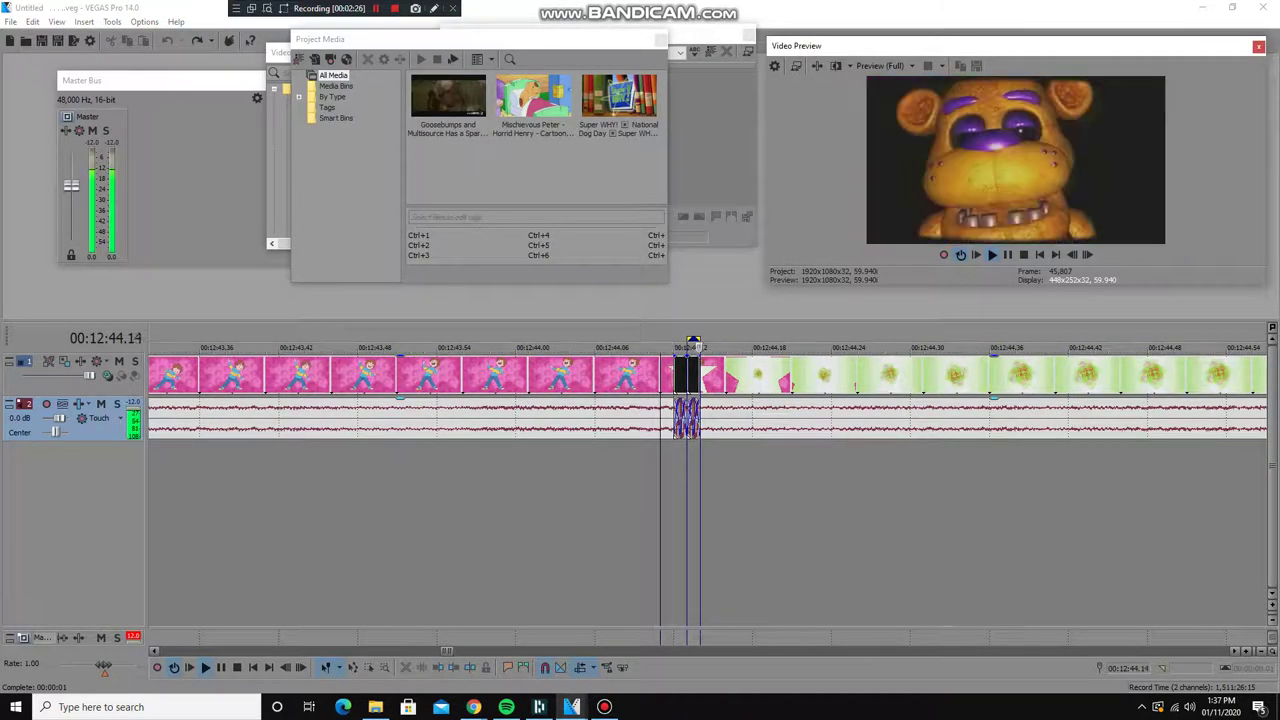
Play the timeline from about two seconds before the bear clips at 00:12:44.12 into the looped second clip
key(Down)
key(Down)
key(Right)
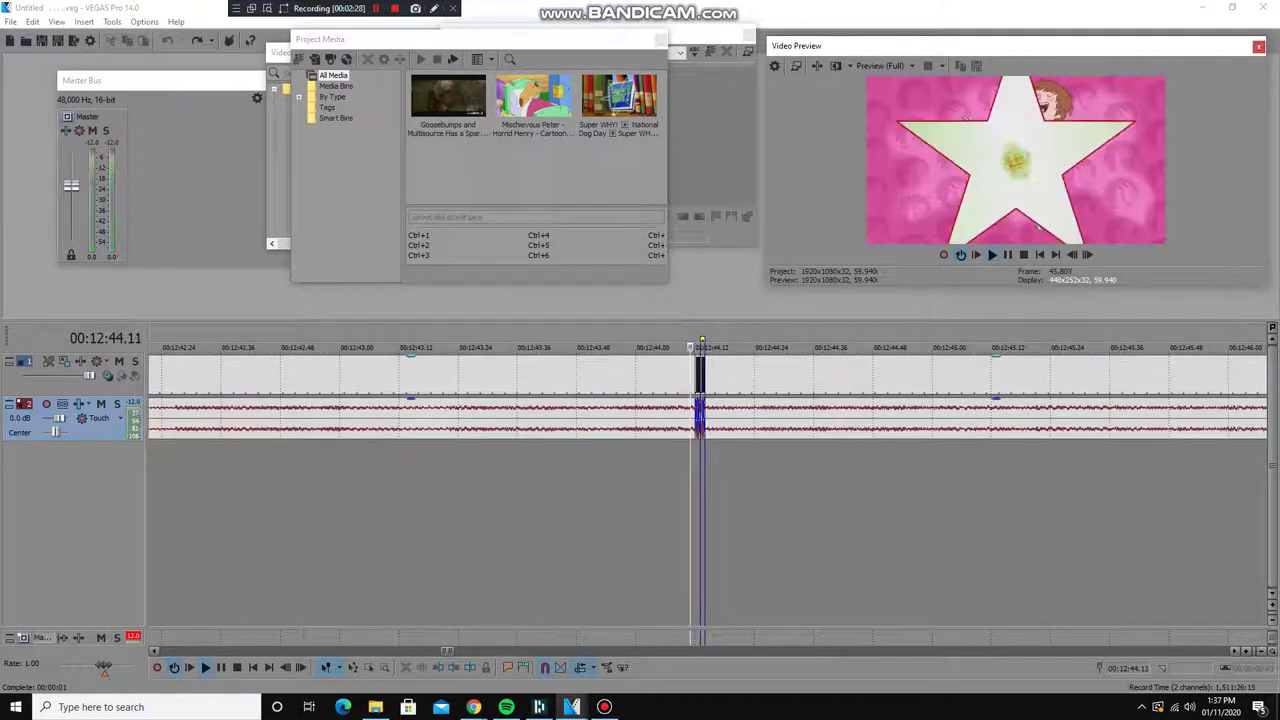
key(Left)
key(Right)
key(Down)
key(space)
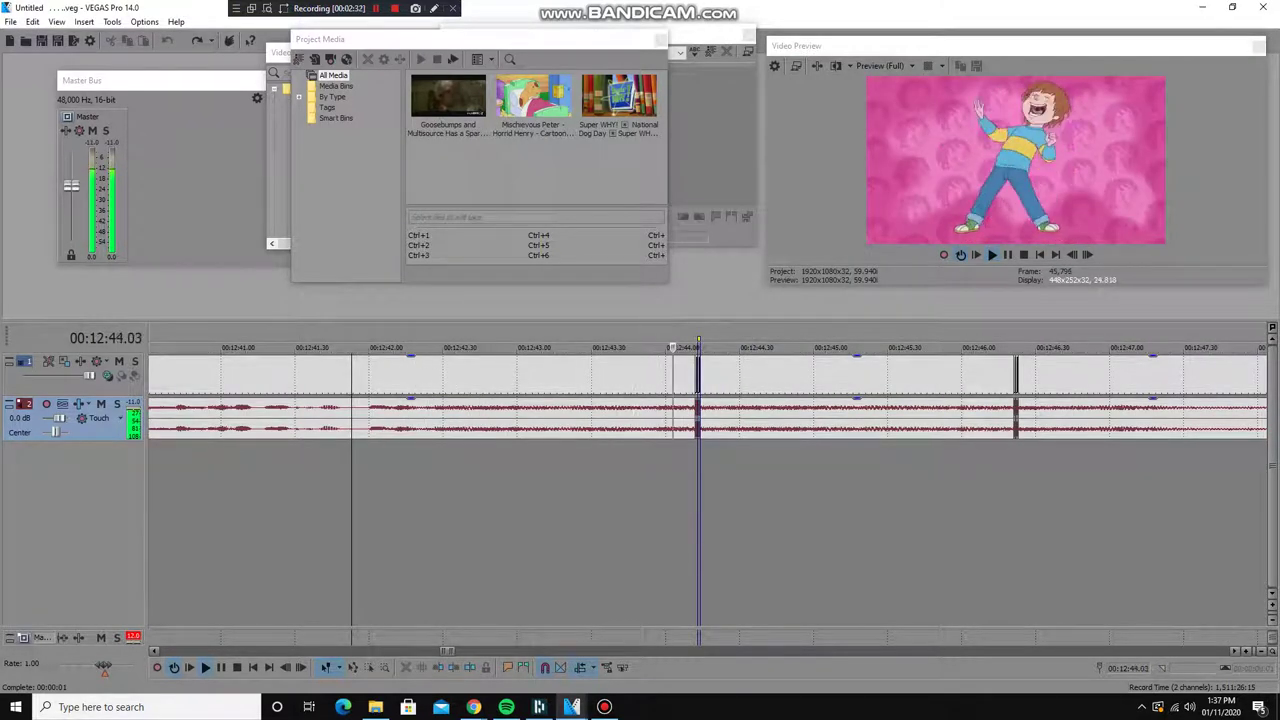
key(space)
key(Down)
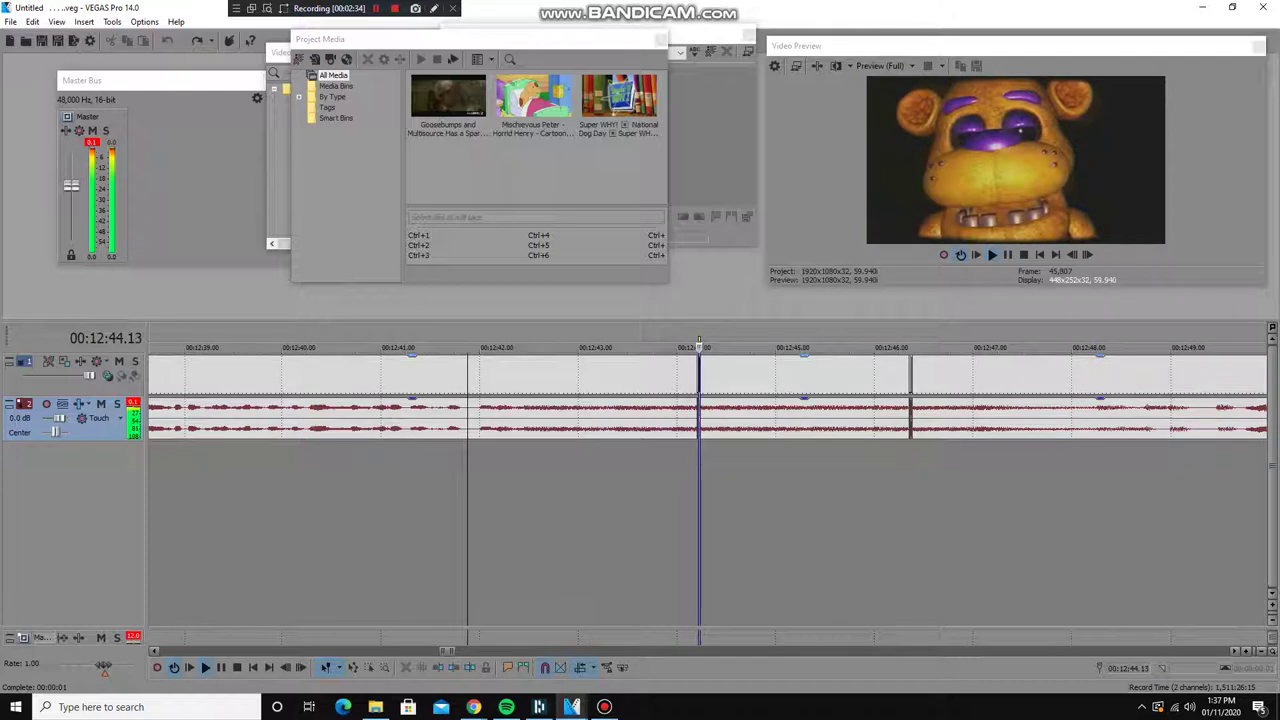
key(space)
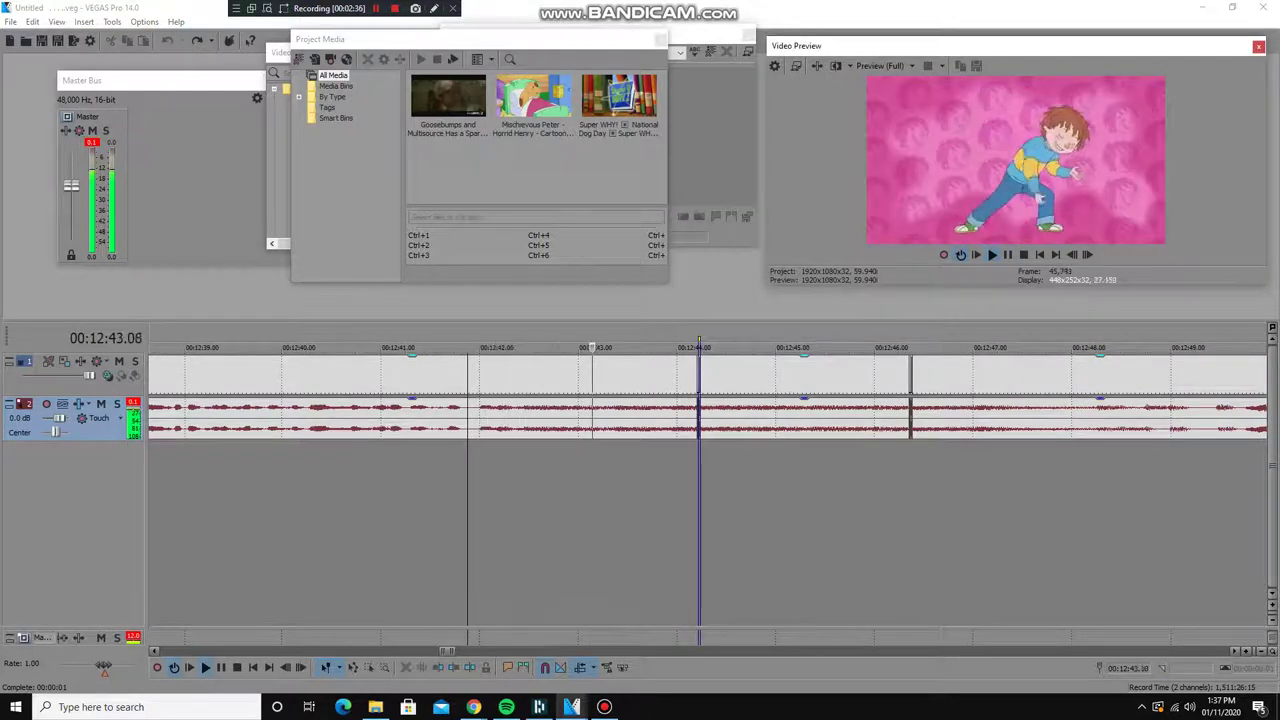
key(space)
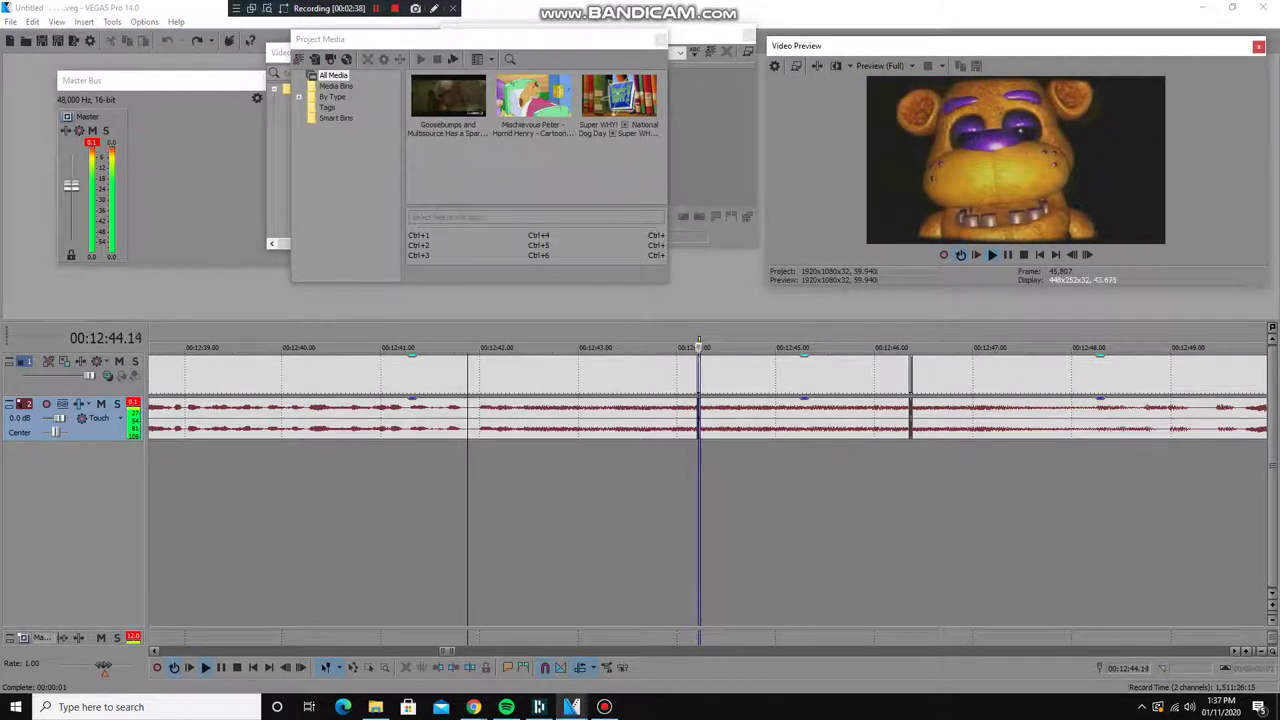
Go to the bear clips at 00:12:46.21 and set the loop region over the second clip
key(space)
key(Up)
key(Up)
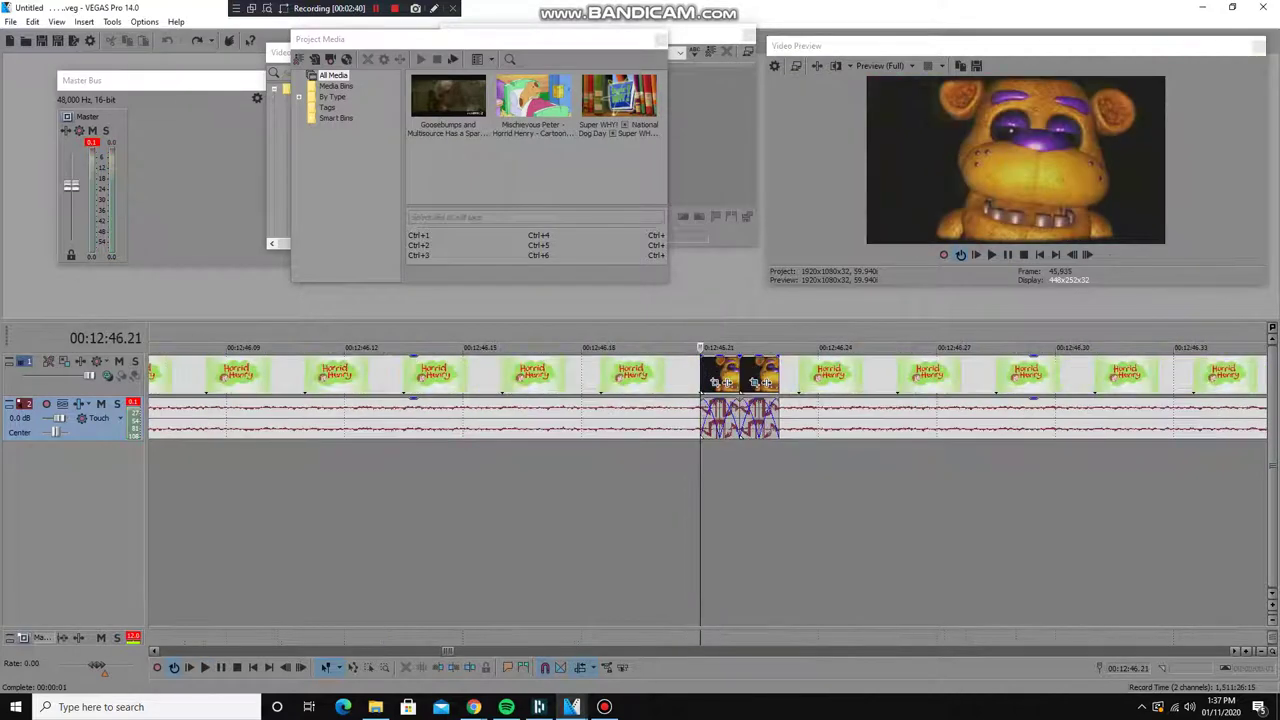
key(space)
key(Down)
key(Down)
key(Down)
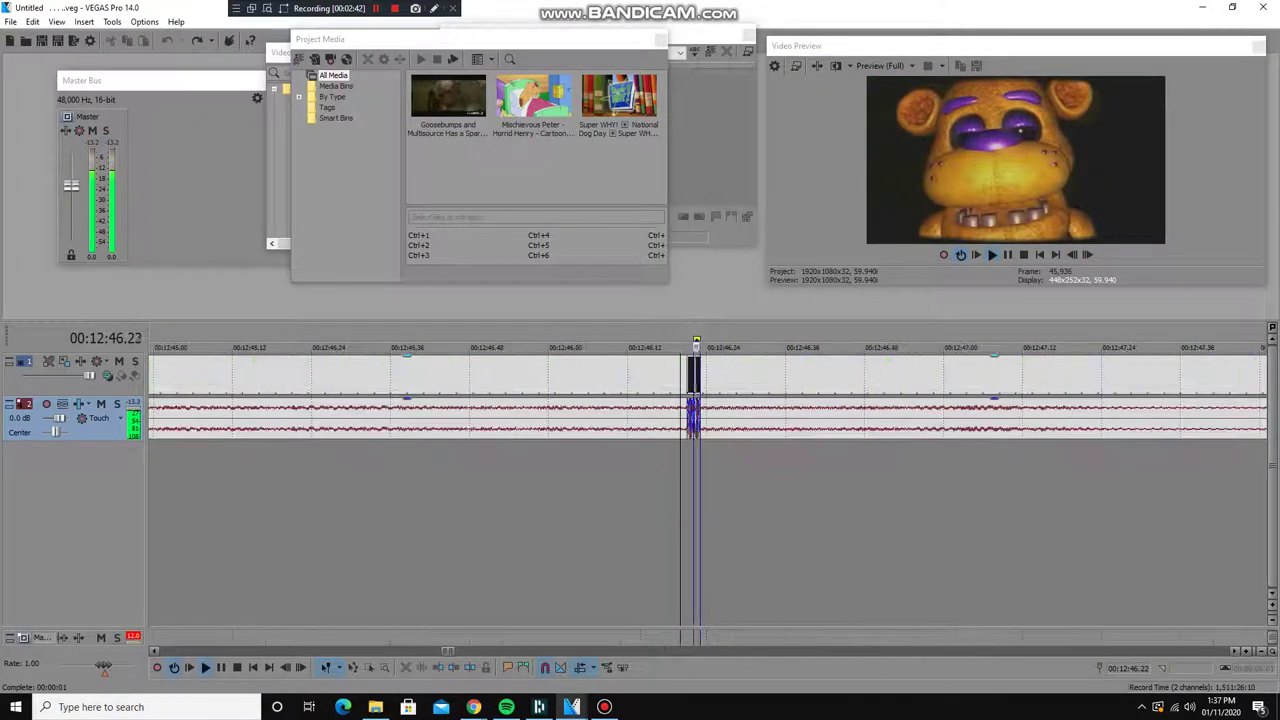
Play the bear clips at 00:12:46.21 repeatedly from just before the cut, with the second clip looped
key(Up)
key(Up)
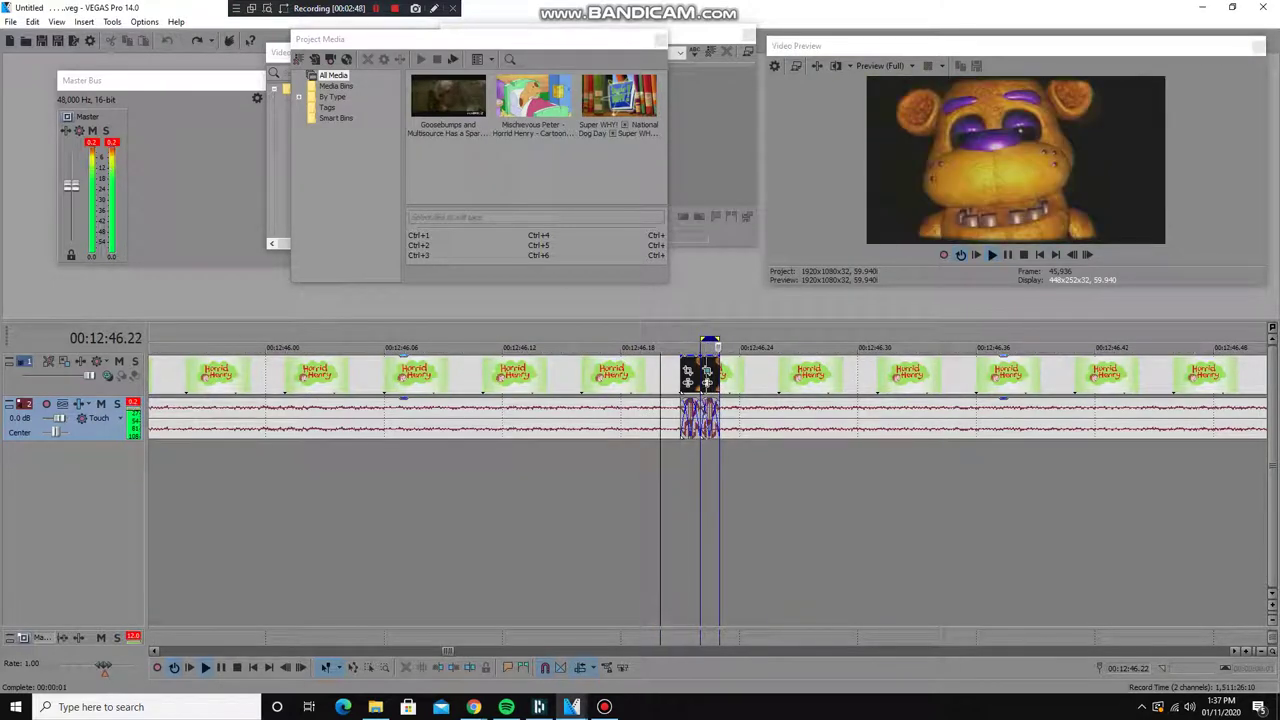
key(Left)
key(Left)
key(Left)
key(Right)
key(Right)
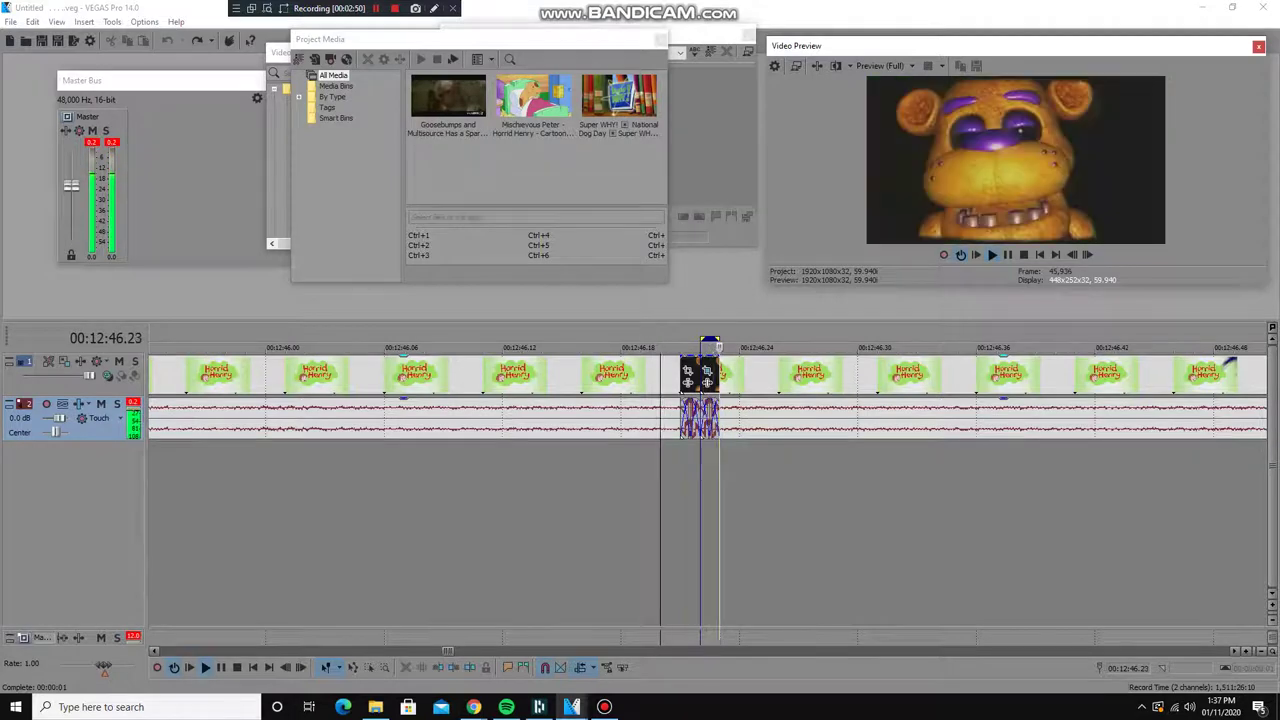
Go to the next group of cuts and zoom in on the bear clips around 00:16:00.45
key(Down)
key(Down)
key(Down)
key(Down)
key(Left)
key(Left)
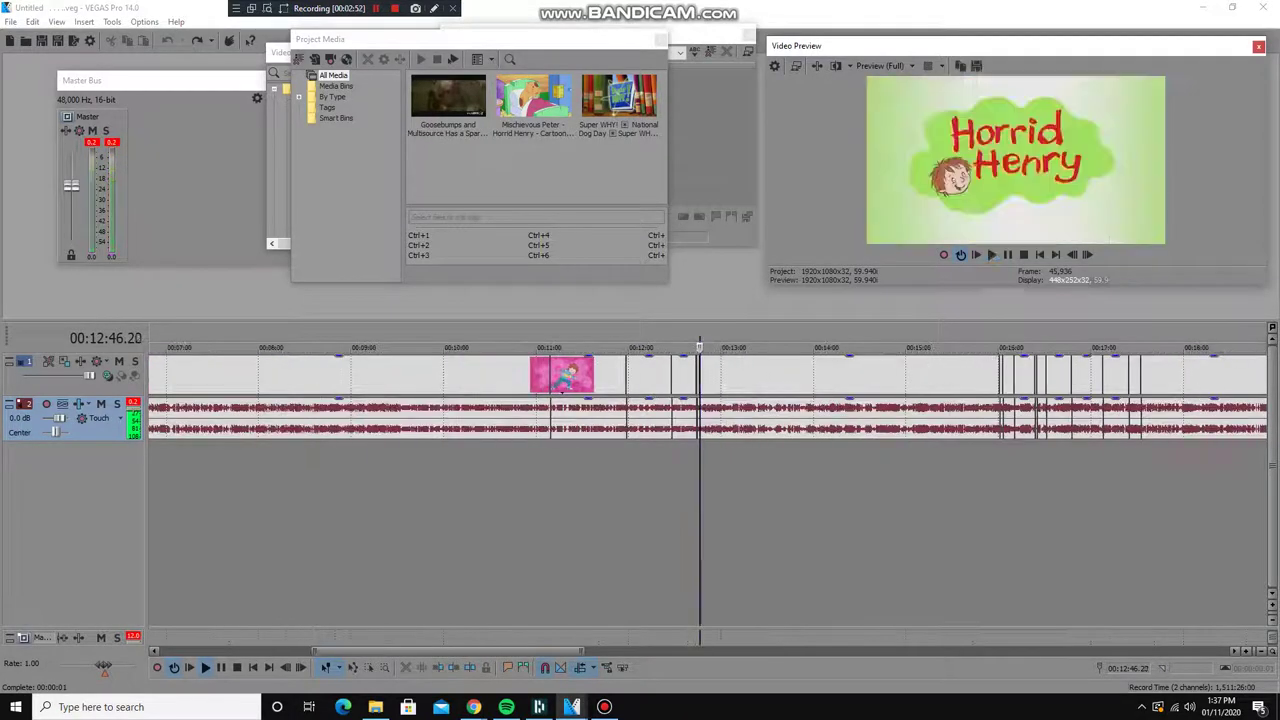
key(ctrl+Right)
key(Up)
key(Up)
key(Up)
key(Up)
Set the loop region over the second bear clip at 00:16:00.45 and play it from just before the cut
double_click(760, 382)
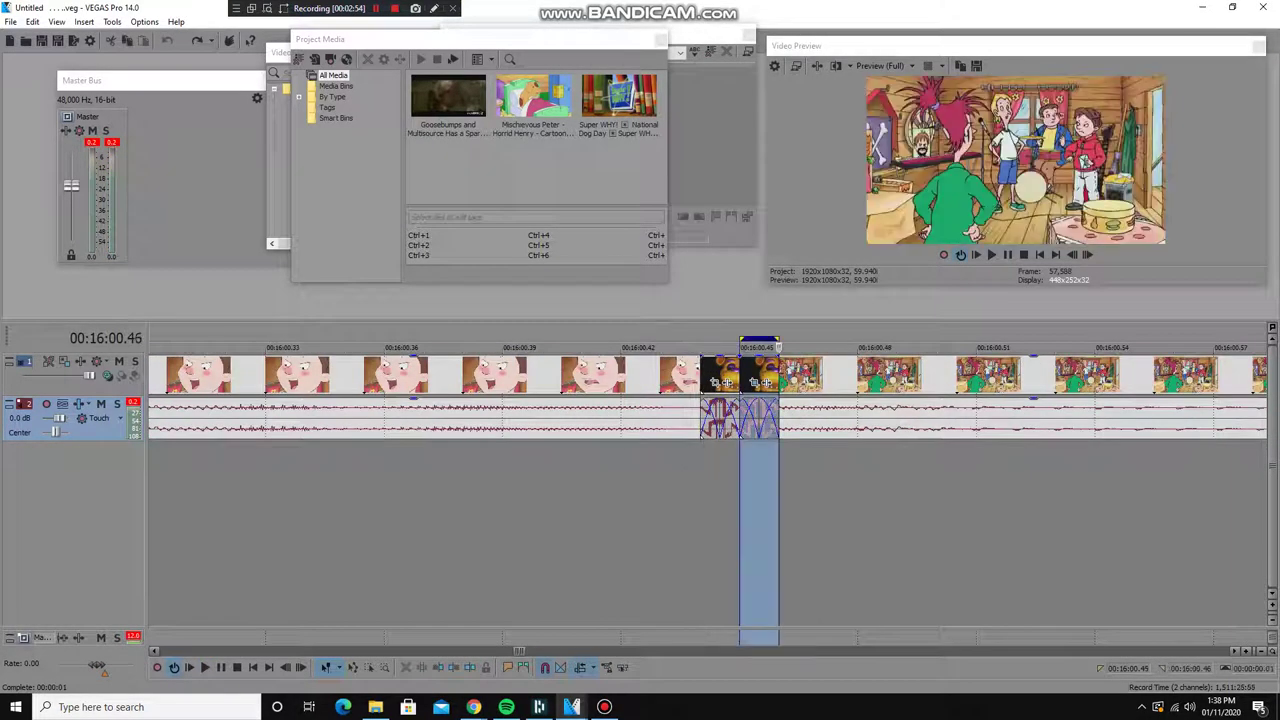
key(space)
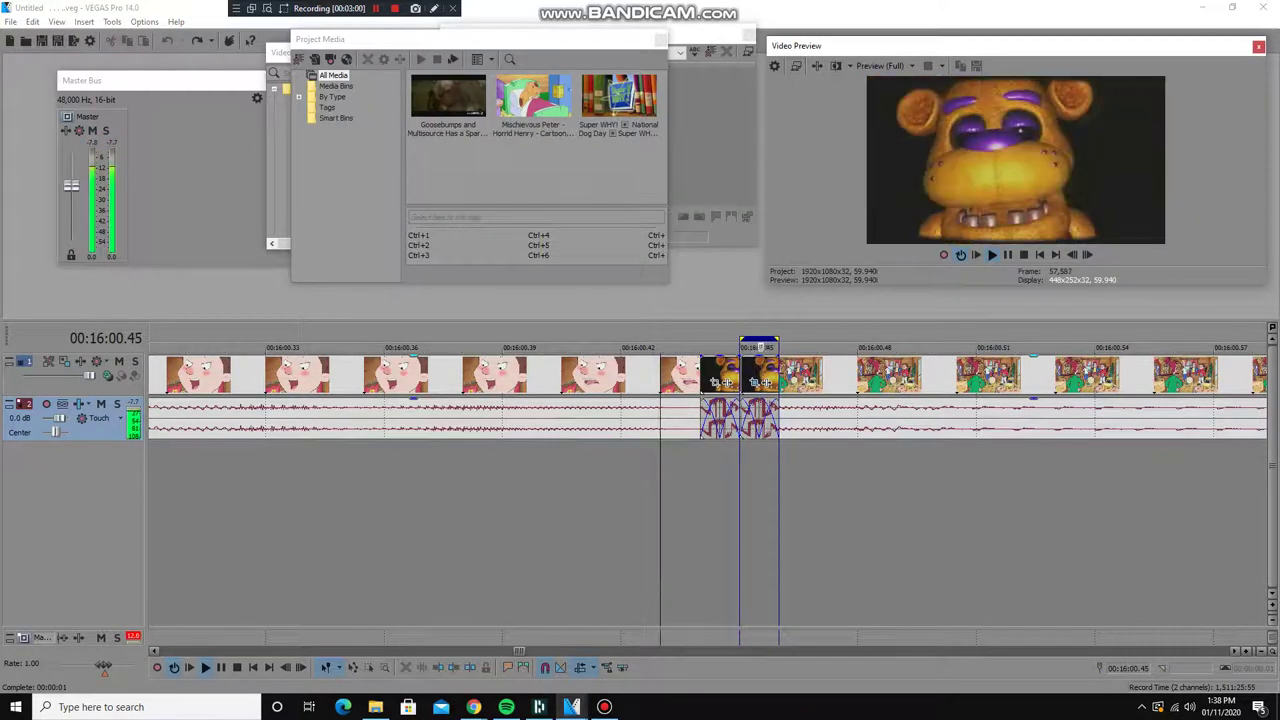
key(Down)
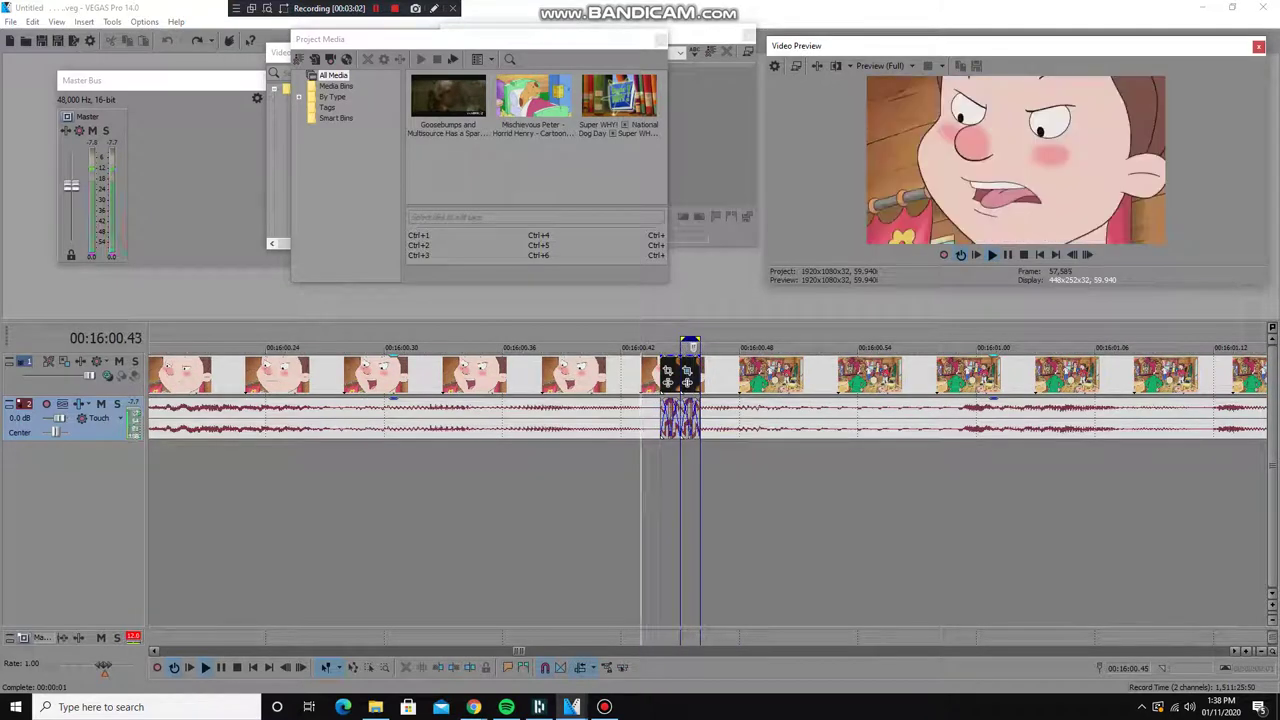
Go to the bear clips at 00:16:03.04 and play them from just before the cut with the second clip looped
key(Down)
key(Down)
key(Down)
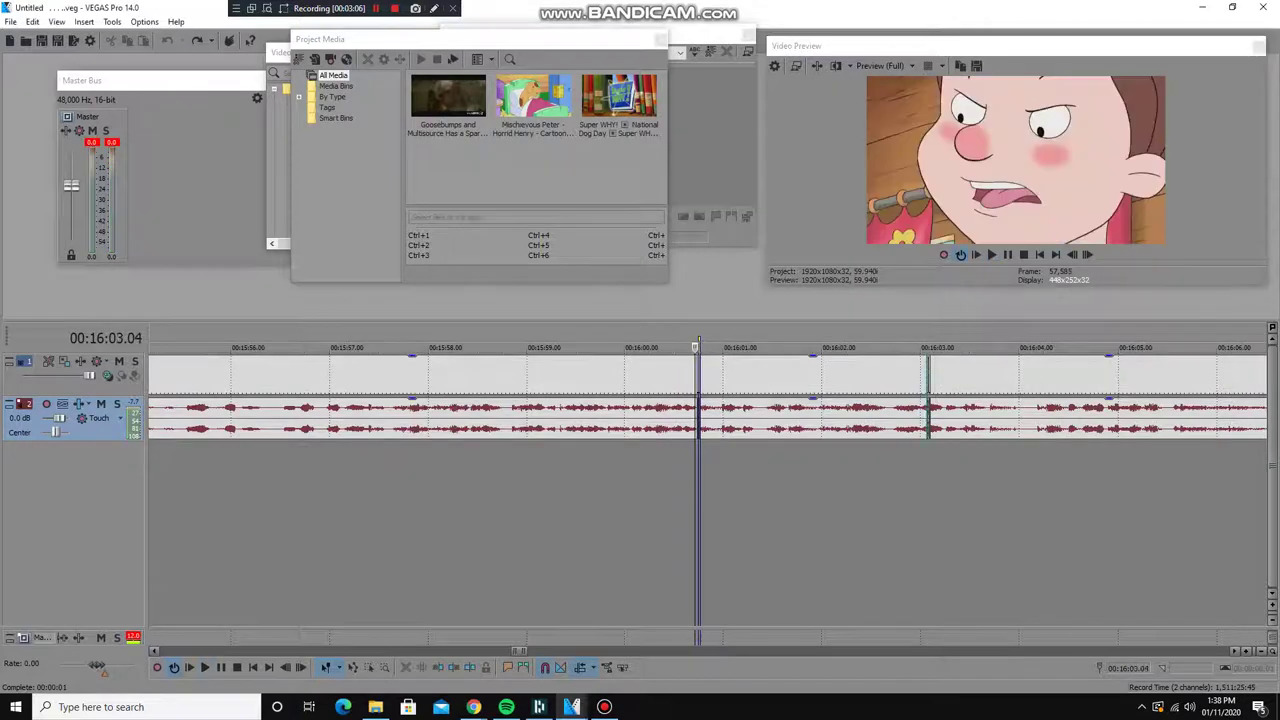
key(Up)
key(Up)
key(Up)
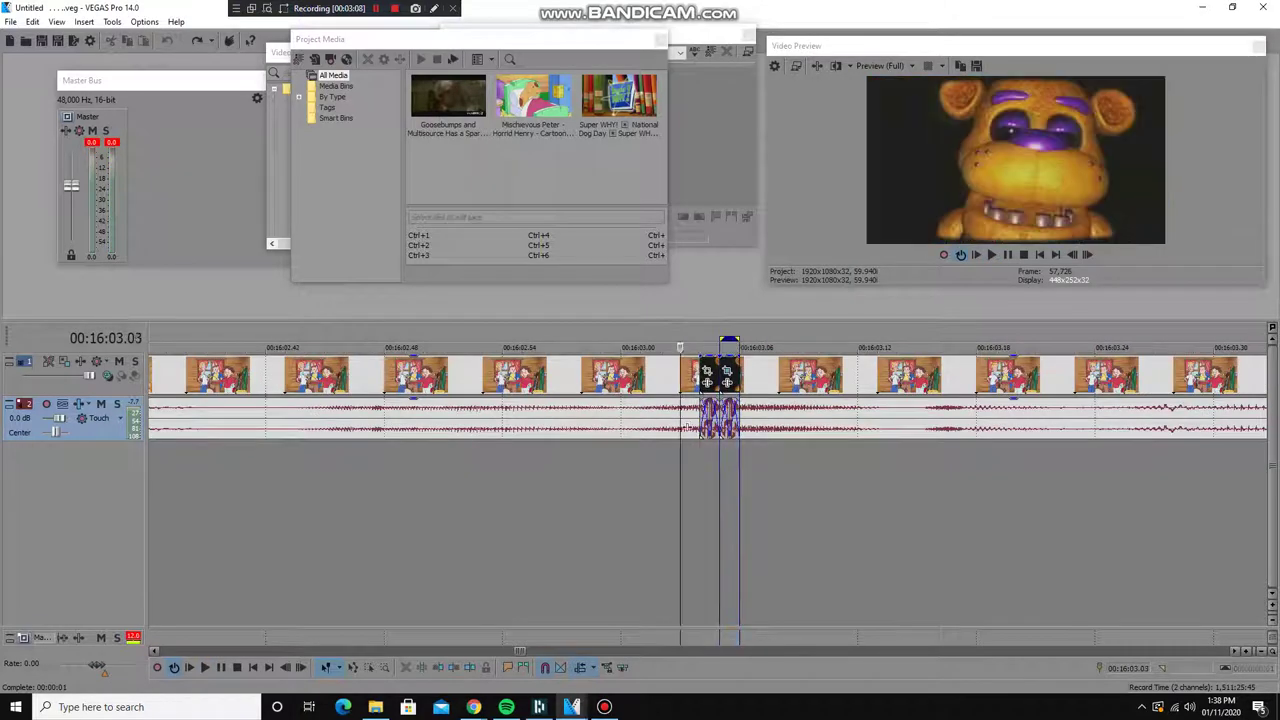
click(1258, 46)
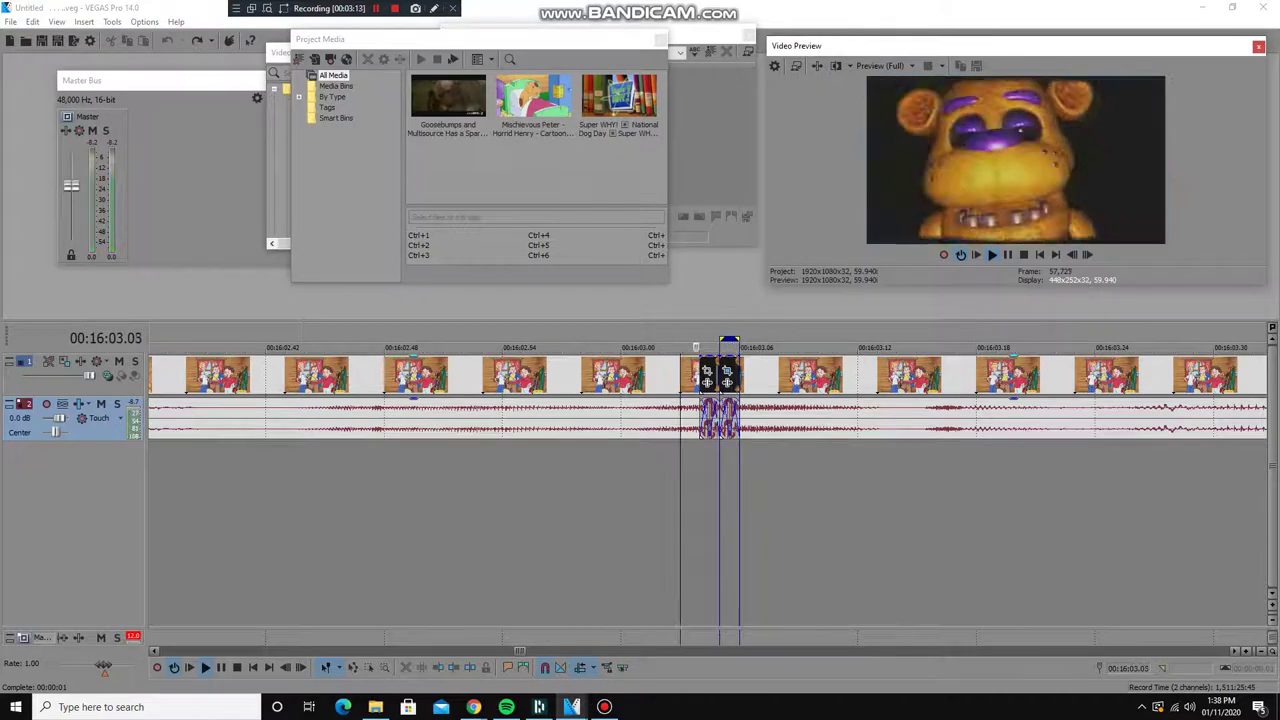
Go to the bear clips at 00:16:10.12 and set the loop region over the second clip
key(Down)
key(Down)
key(Down)
key(Down)
key(Down)
key(Down)
key(Down)
key(Down)
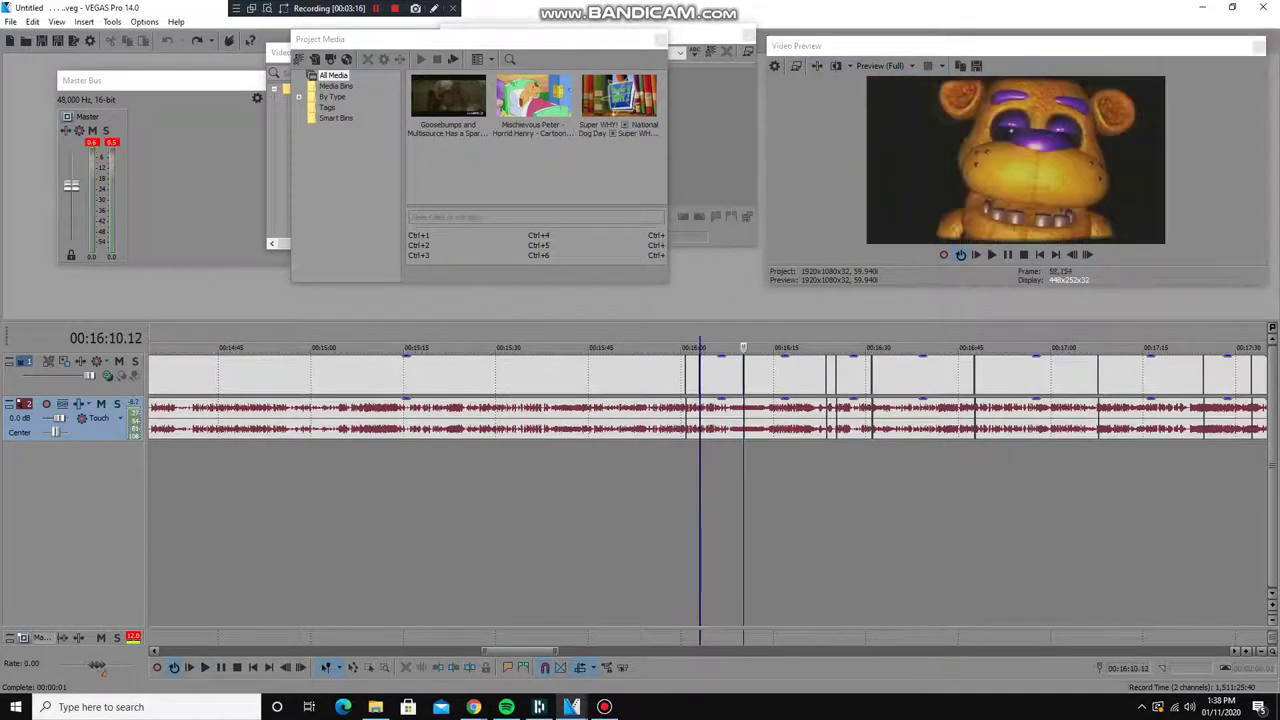
key(Up)
key(Up)
key(Up)
key(Up)
key(Up)
key(Up)
key(Up)
key(Up)
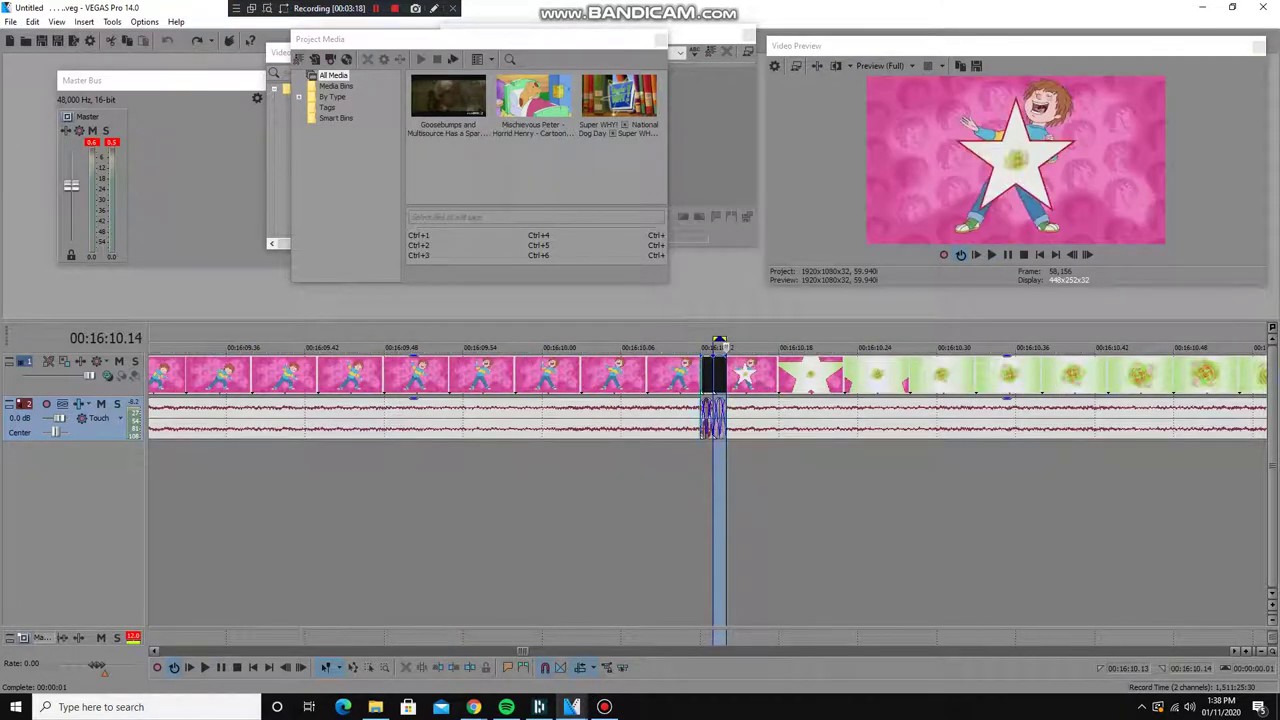
Play the bear clips at 00:16:10.12 from just before the cut, with the second clip looped
key(Left)
key(Left)
key(Left)
key(alt+6)
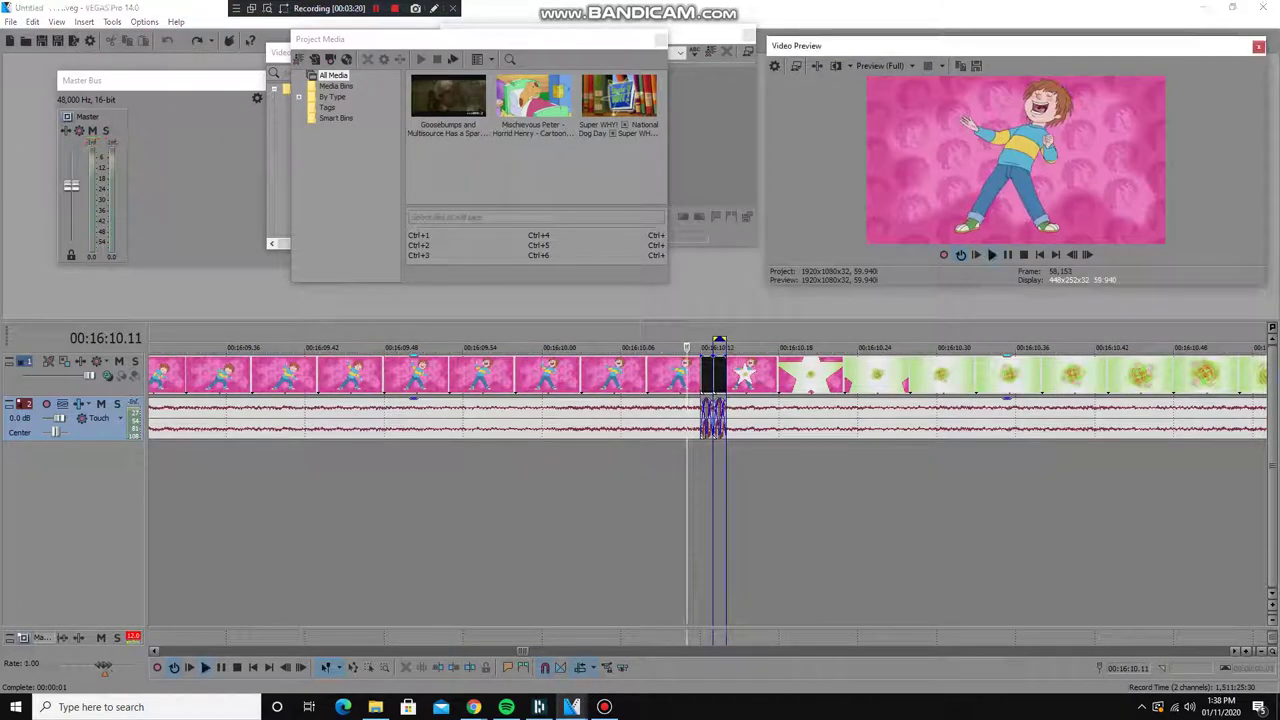
key(Right)
key(Right)
key(Right)
key(Up)
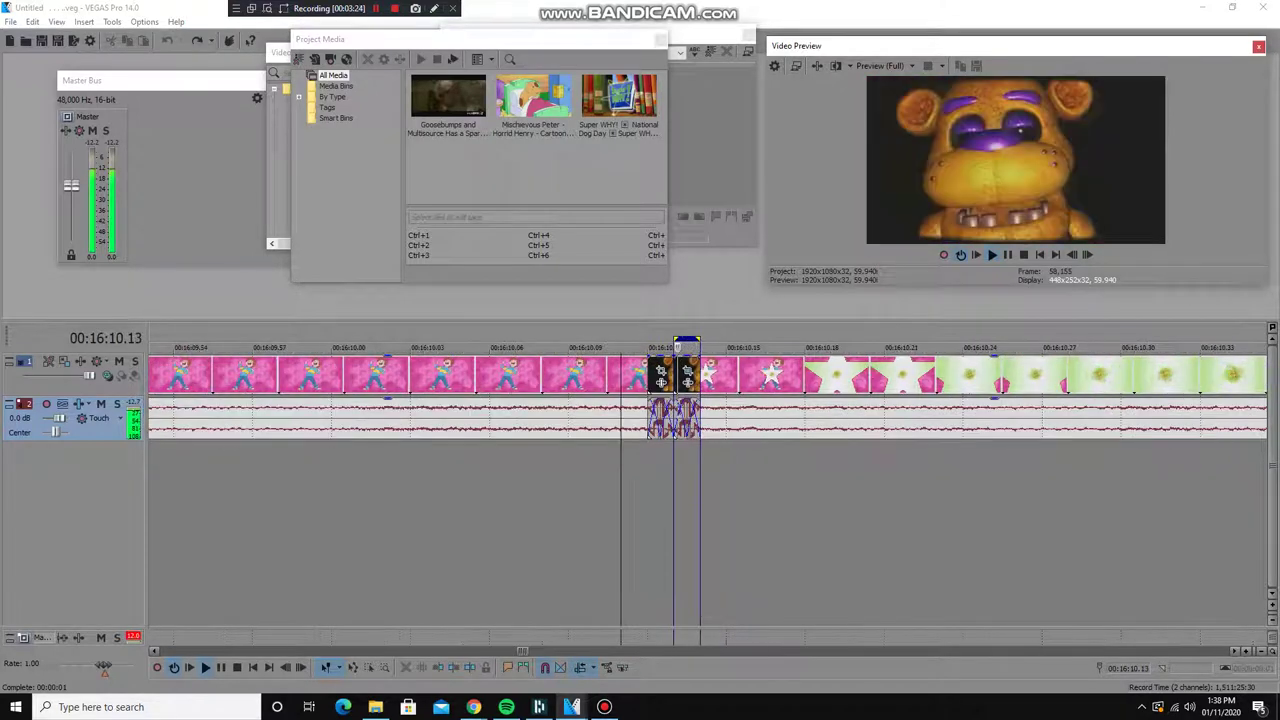
Replay the looped clips at 00:16:10.12, starting directly on the bear clips
key(alt+0)
key(Right)
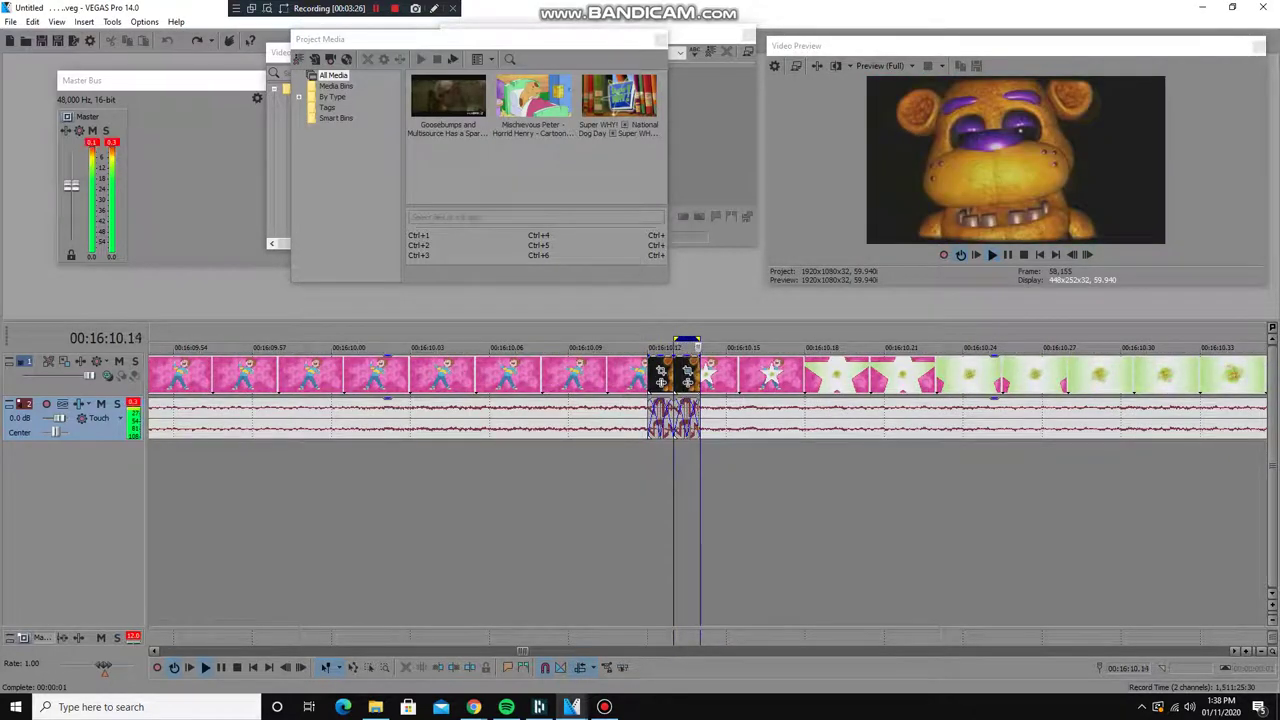
key(Left)
key(Left)
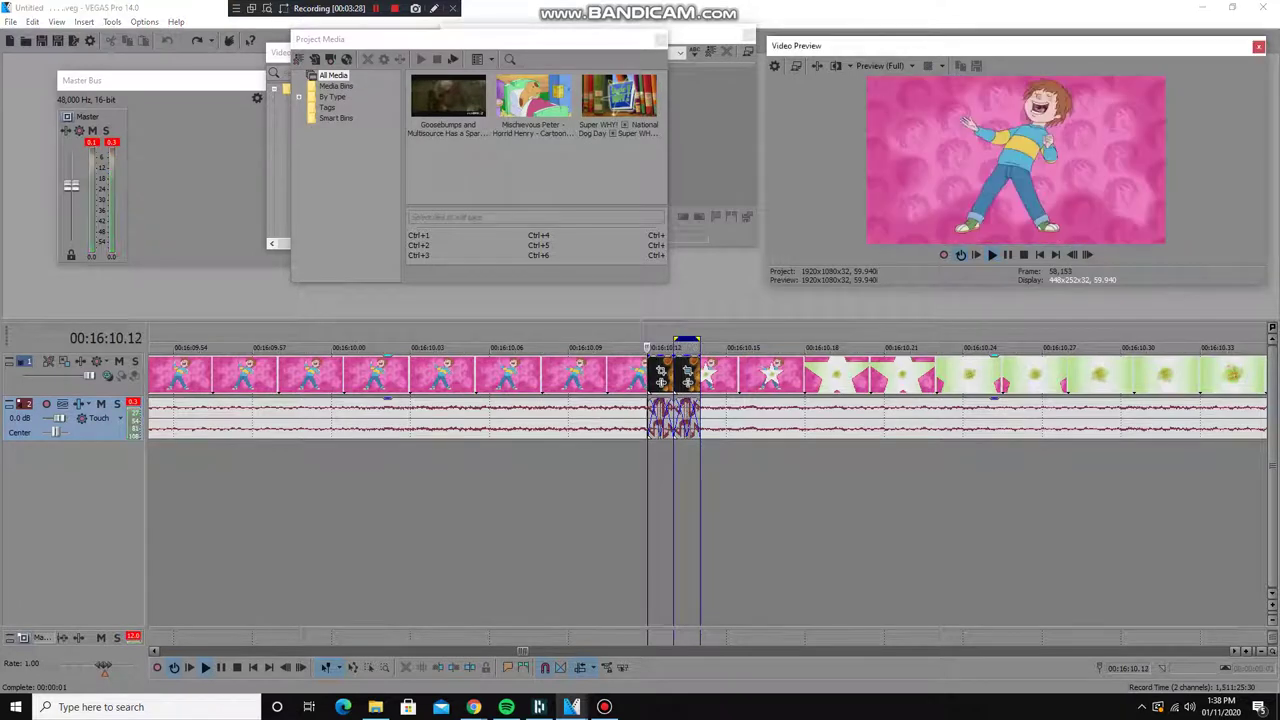
Step back and forth around the cut at 00:16:10.12 and watch the looped bear clips again
key(Right)
key(Right)
key(Left)
key(Left)
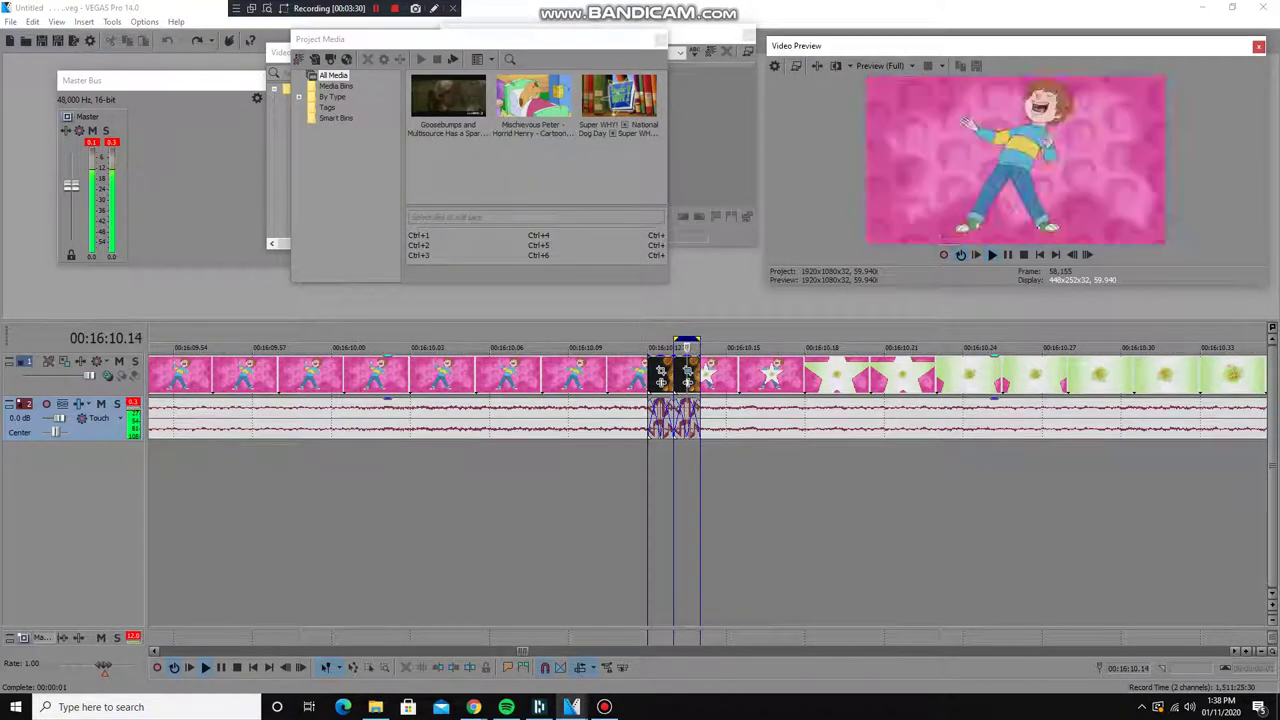
key(Right)
key(Left)
key(Left)
key(Right)
key(Right)
Go to the bear clips at 00:16:23.36 and set the loop region over the second clip
key(Down)
key(Down)
key(Down)
key(Down)
key(Down)
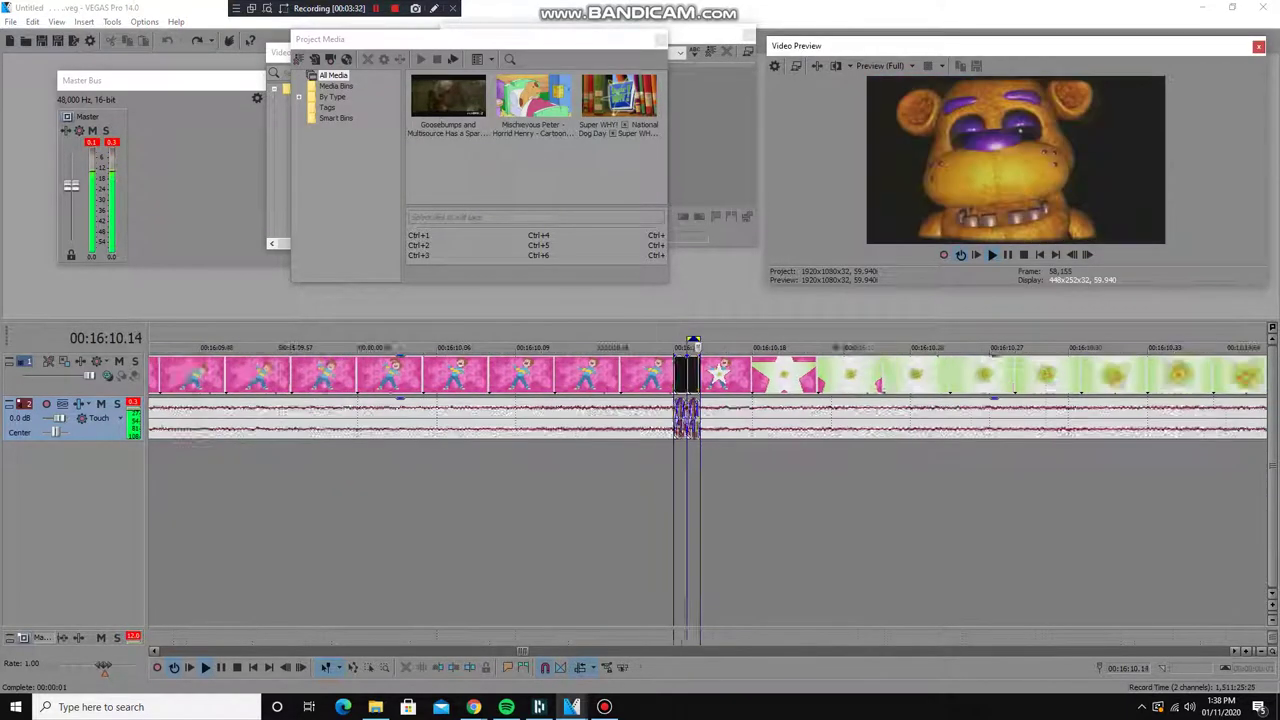
key(ctrl+Right)
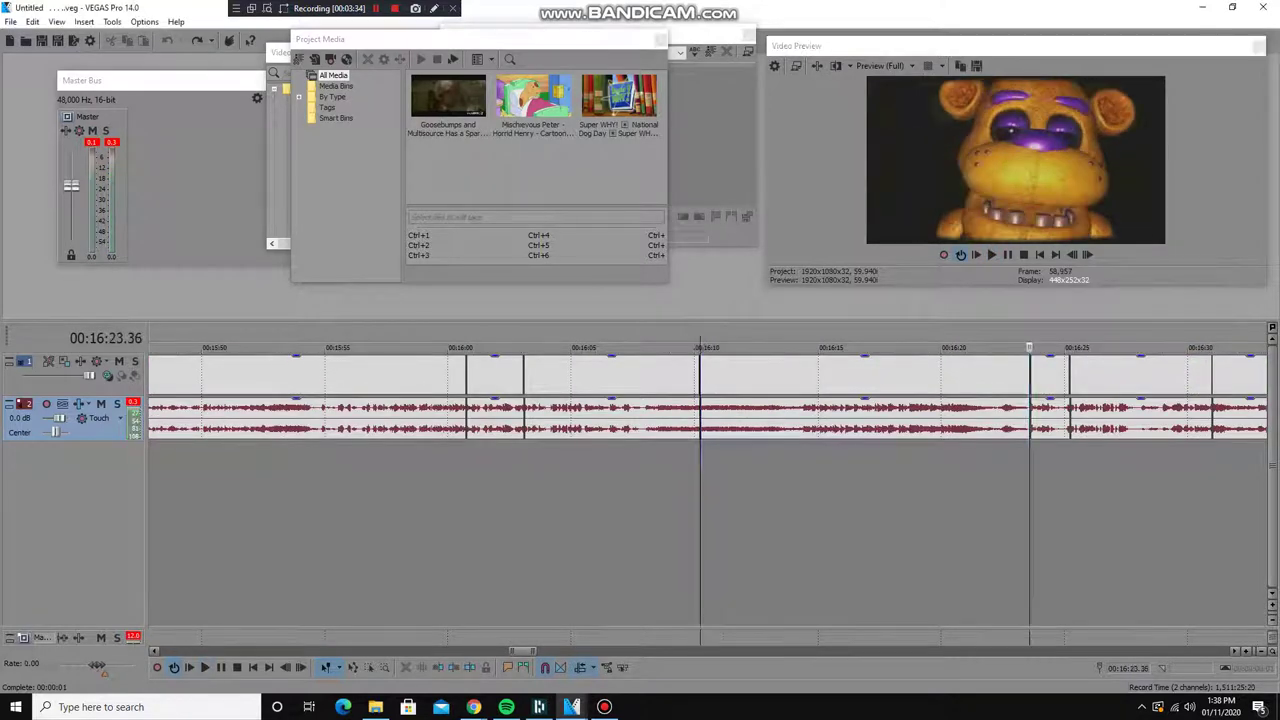
key(Up)
key(Up)
key(Up)
key(Up)
key(Up)
key(Right)
key(shift+Right)
Play the bear clips at 00:16:23.36 from just before the cut, with the second clip looped
key(Left)
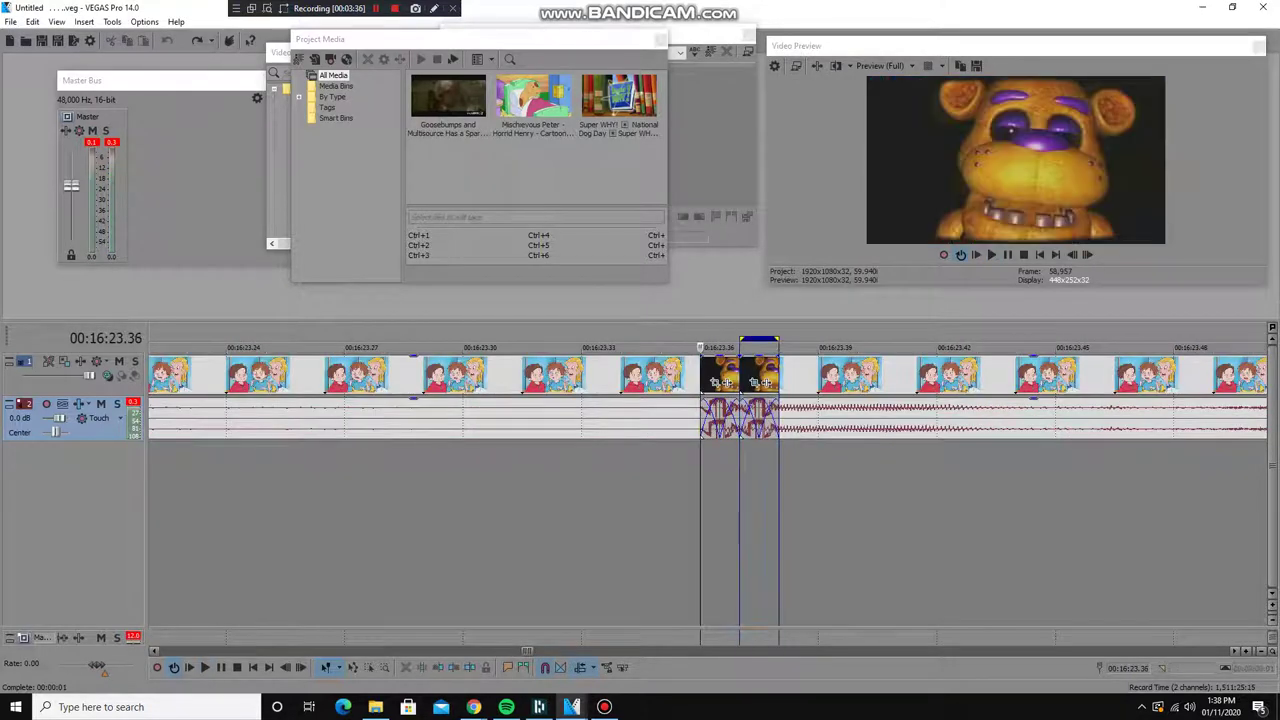
key(Left)
key(space)
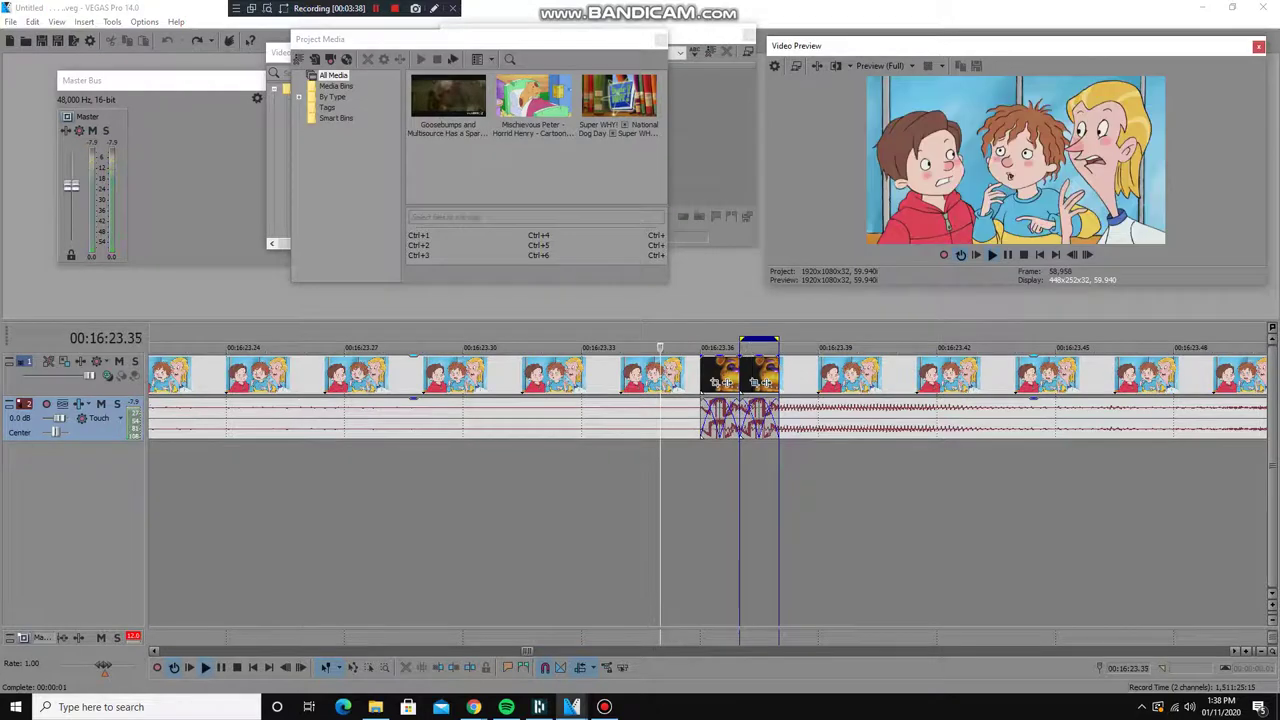
key(Down)
key(Up)
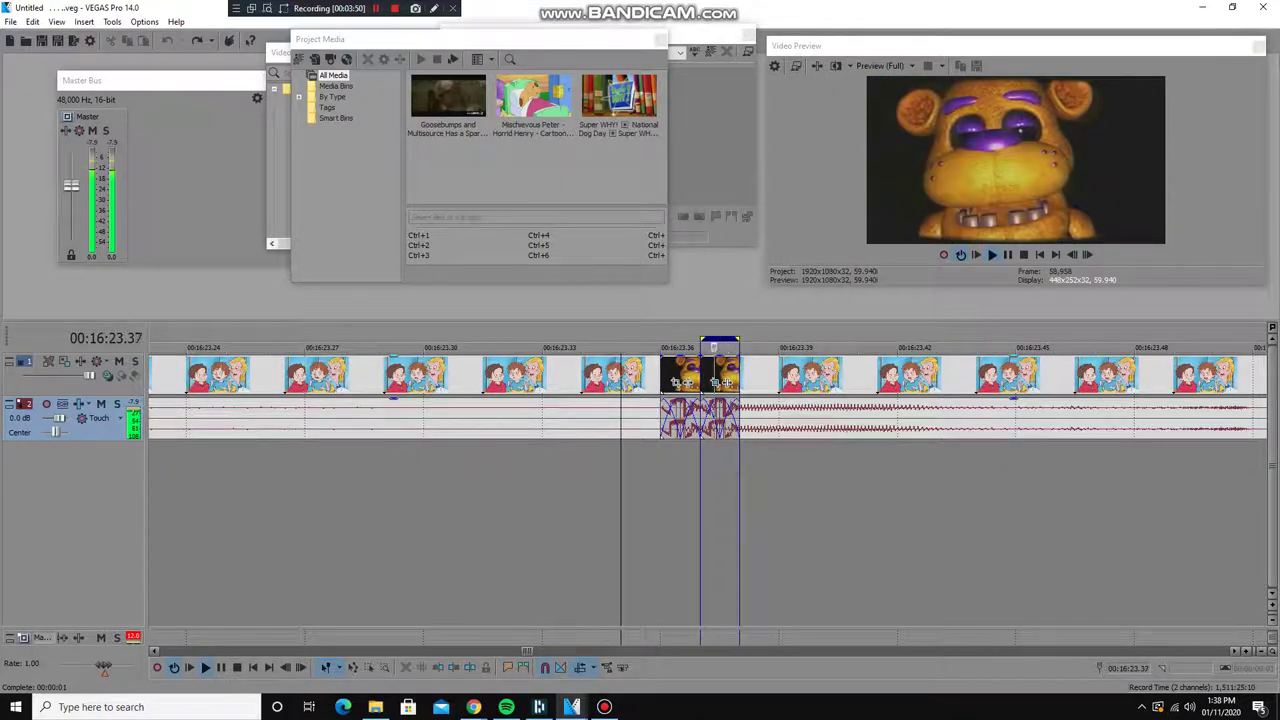
Go to the bear clips at 00:16:25.12, set the loop region over the second clip and play them
key(Down)
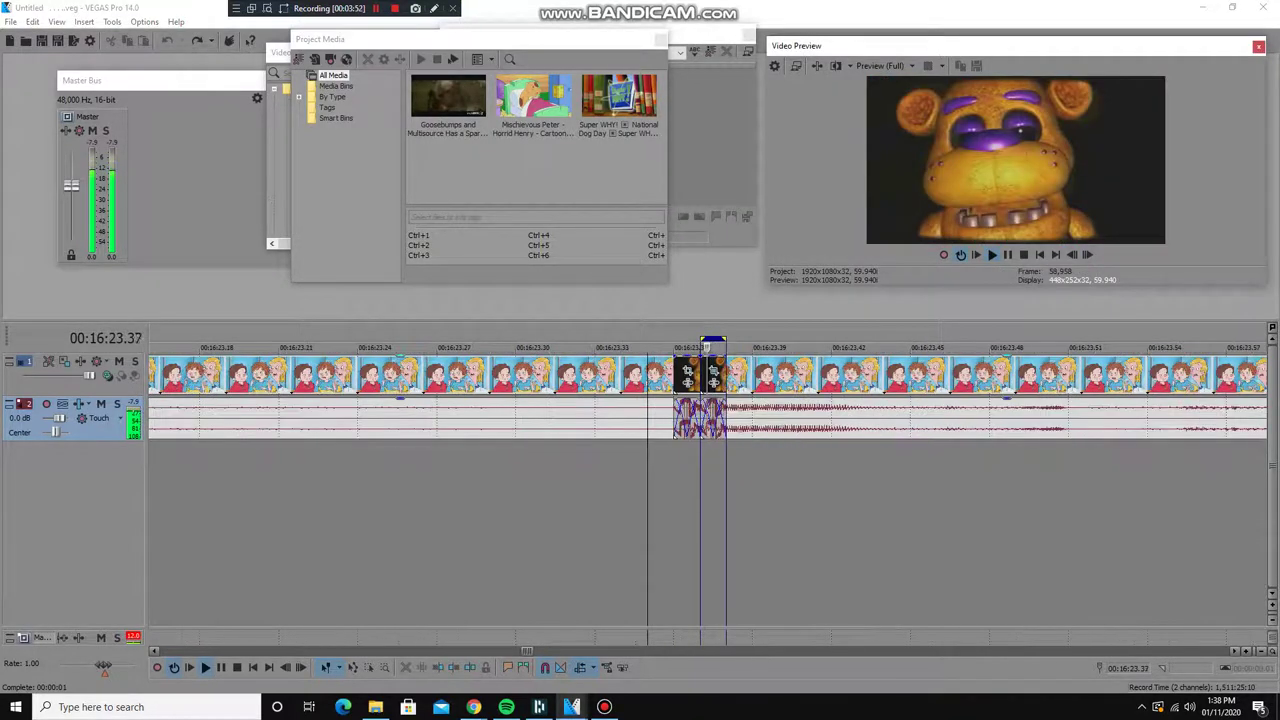
key(Down)
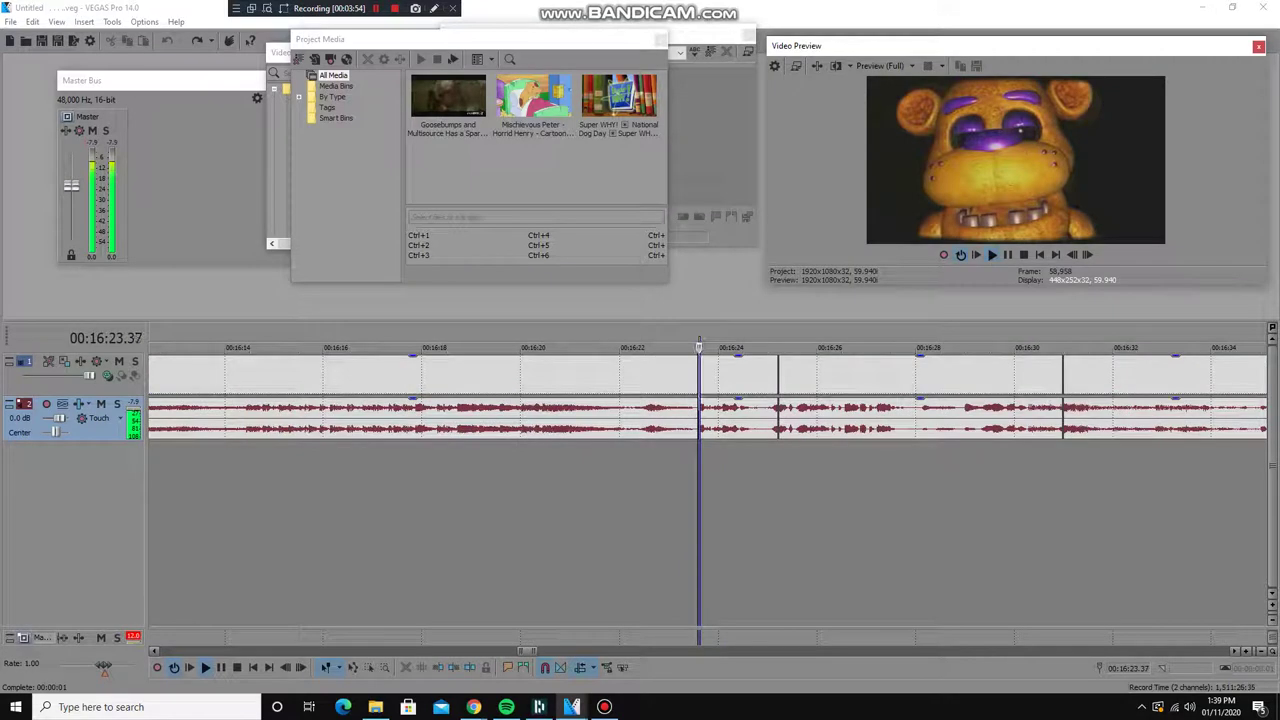
key(Up)
key(Up)
key(Up)
key(Up)
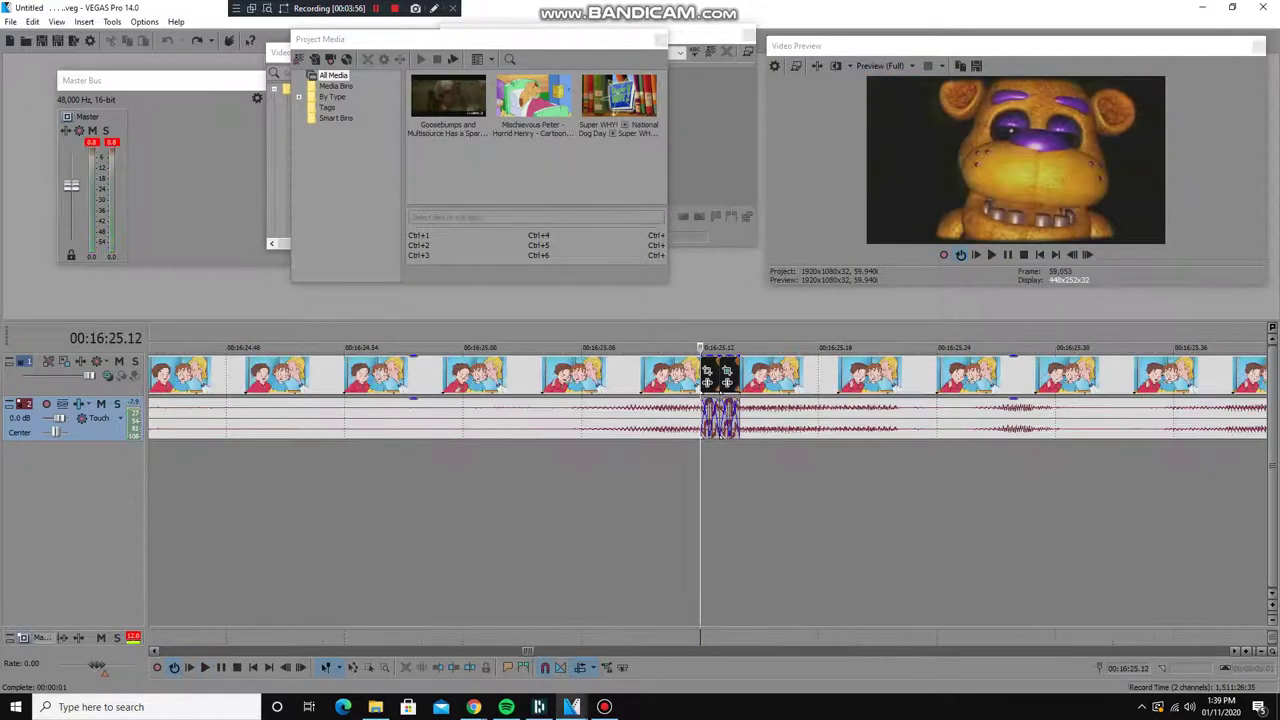
drag(719, 376, 740, 376)
key(space)
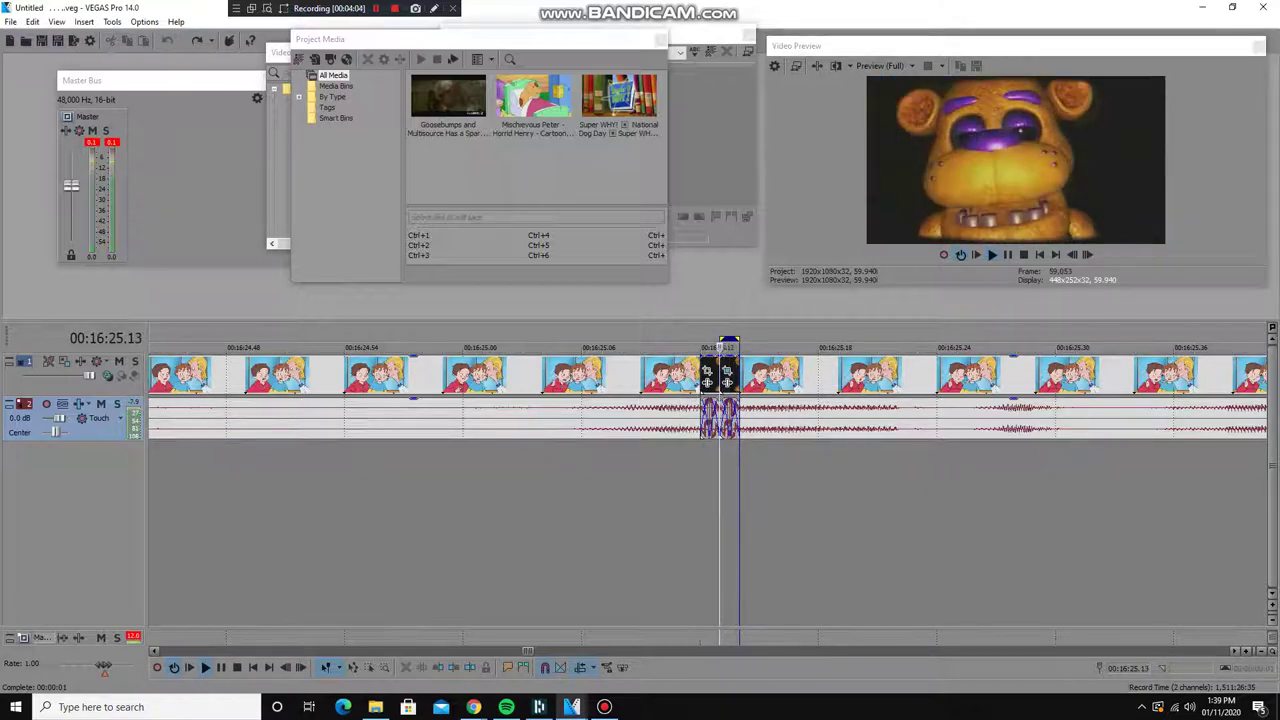
Go to the next pair of bear clips, just before 00:16:31.00 on the timeline
key(Down)
key(Down)
key(Down)
key(Down)
key(Down)
key(Down)
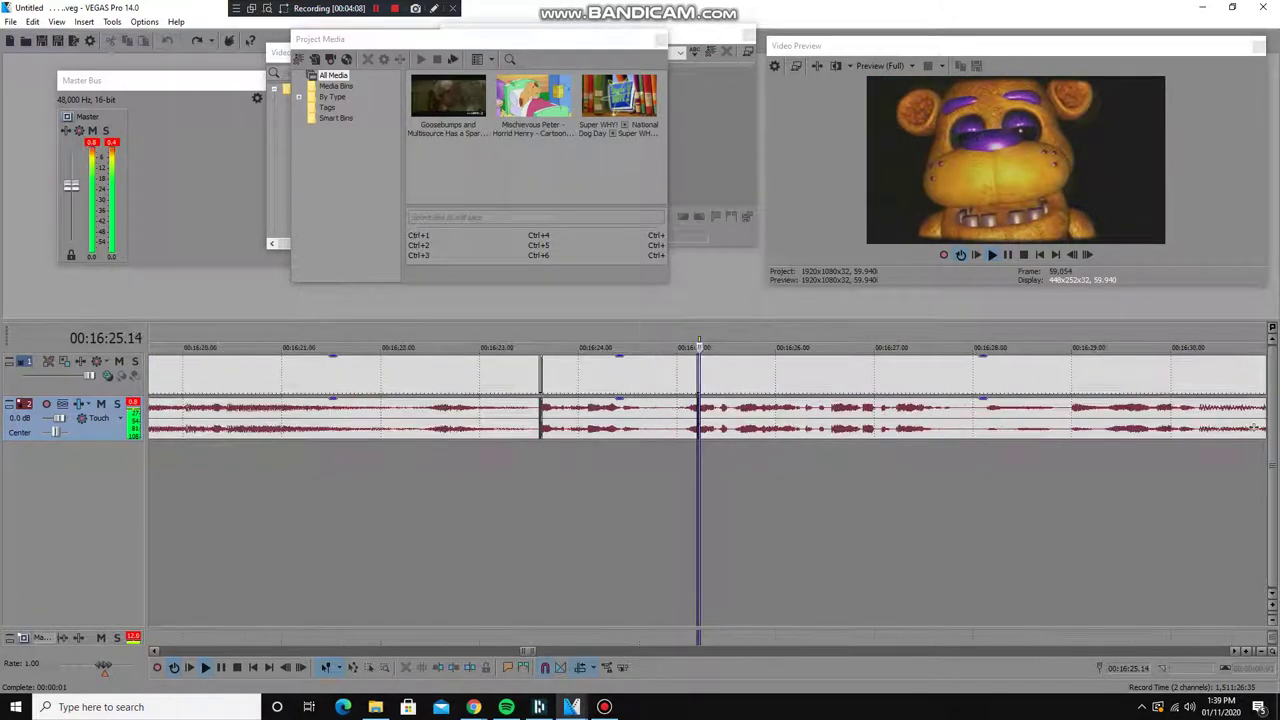
key(Down)
key(Return)
key(Up)
key(Up)
key(Up)
key(Up)
key(Up)
key(Up)
key(Up)
Loop the second bear clip from 00:16:30.59 to 00:16:31.00 and play the pair
mouse_move(728, 347)
mouse_down()
mouse_move(1095, 347)
mouse_move(748, 347)
mouse_up()
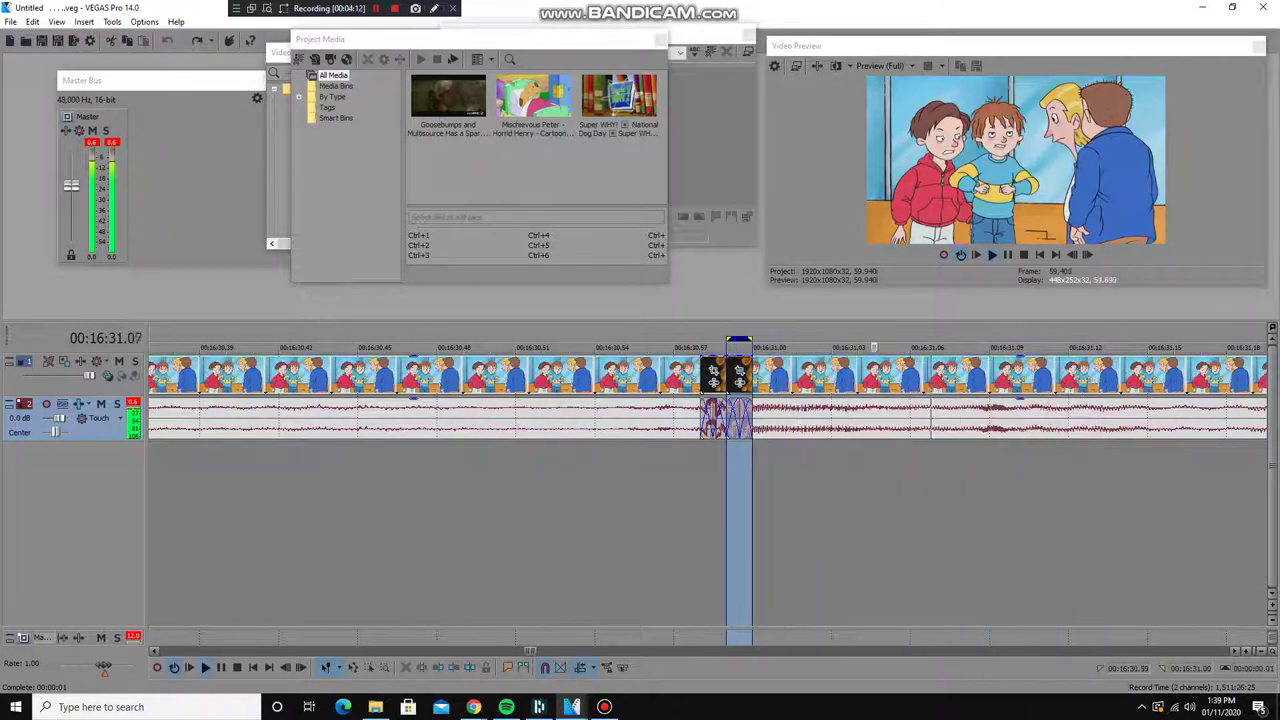
key(Down)
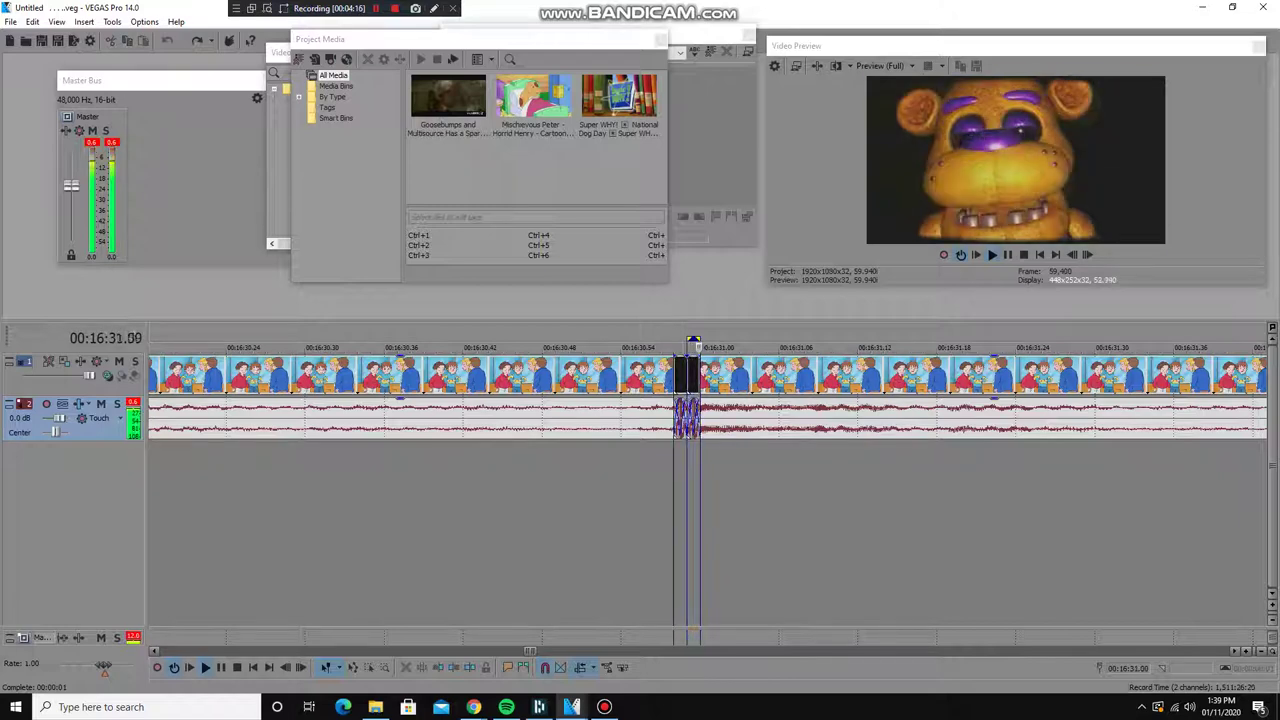
click(1258, 46)
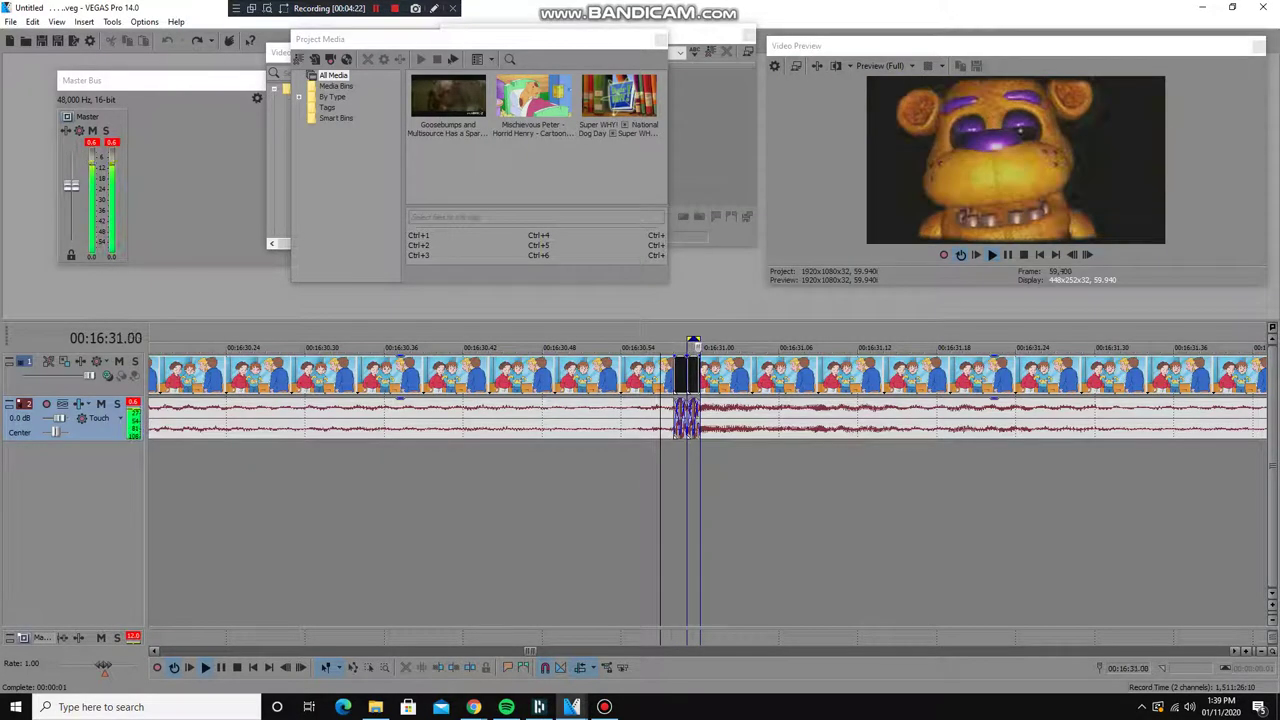
Go to the bear clips near 00:16:47.37, loop the second from 00:16:47.38 to 00:16:47.39 and play from just before the cut
scroll(700, 390, down, 5)
scroll(1258, 428, down, 8)
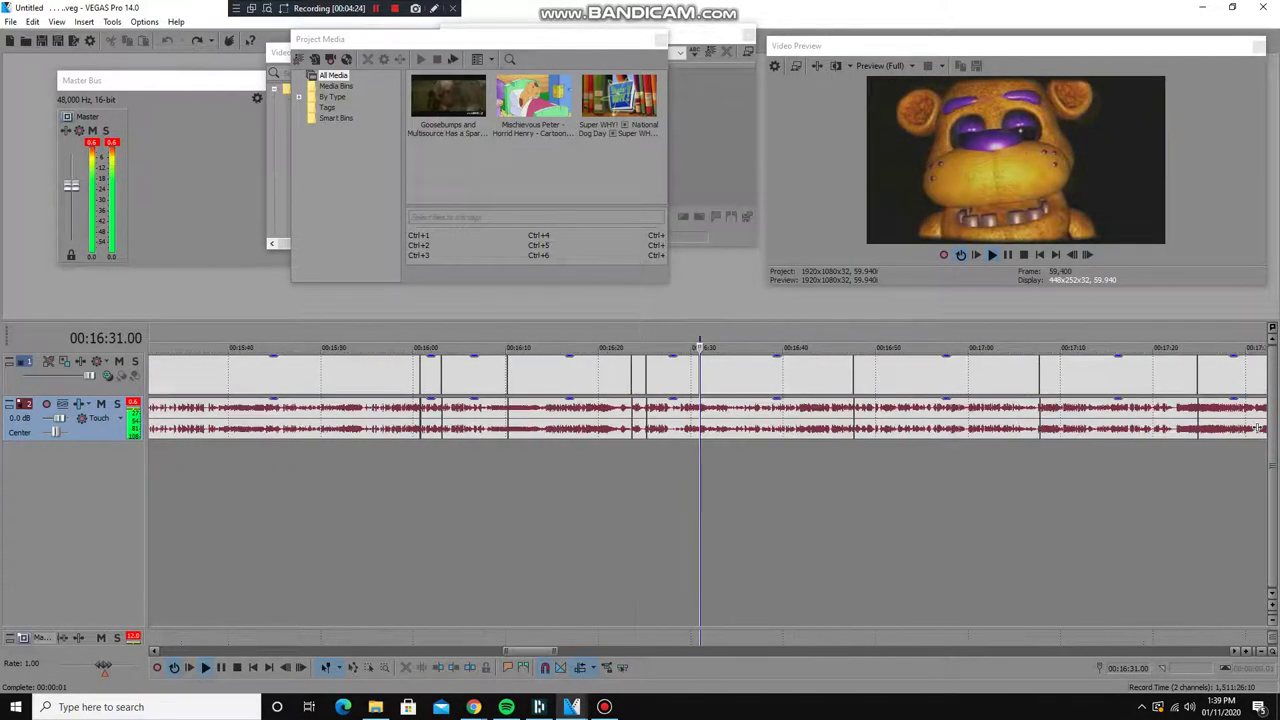
click(864, 390)
scroll(700, 400, up, 6)
drag(720, 400, 740, 400)
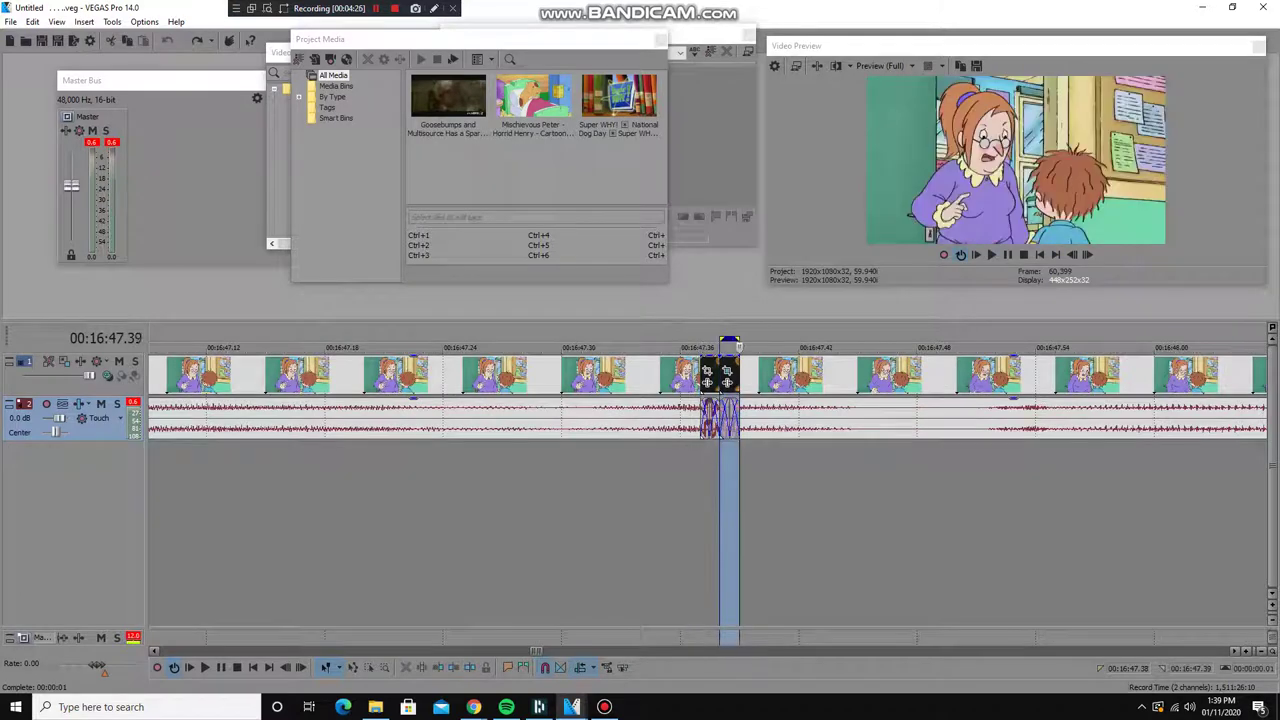
key(space)
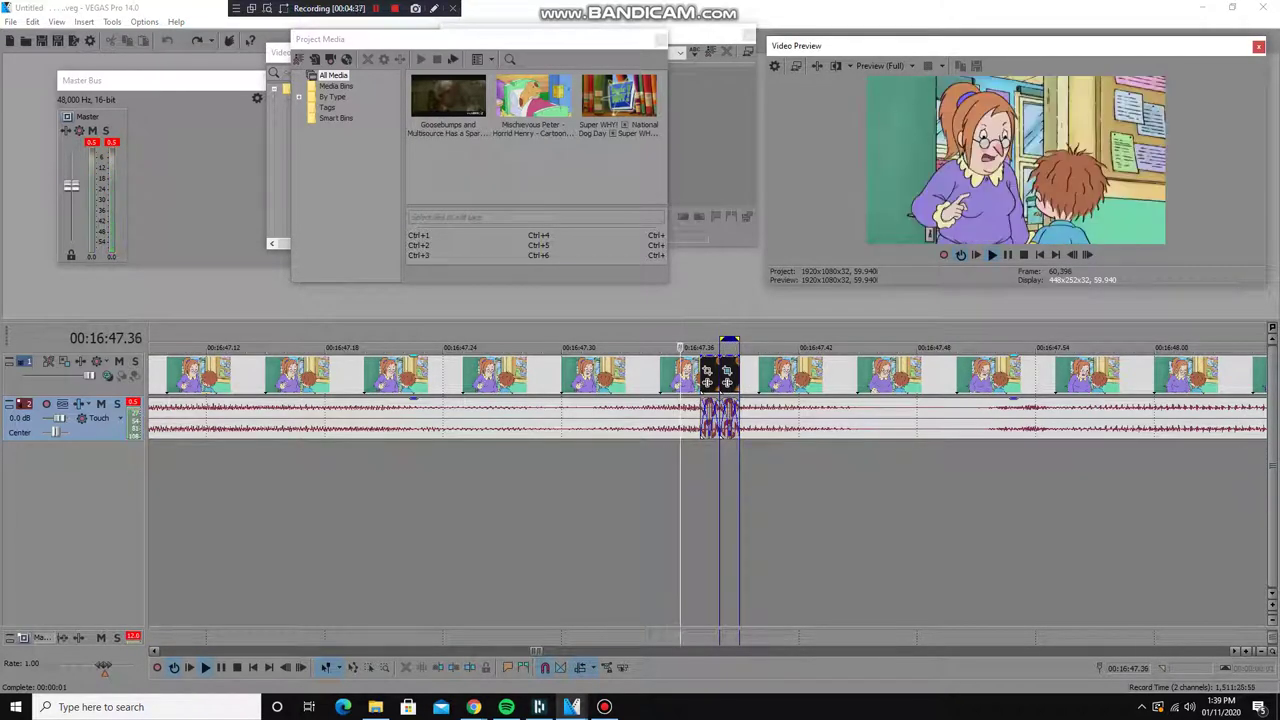
key(Up)
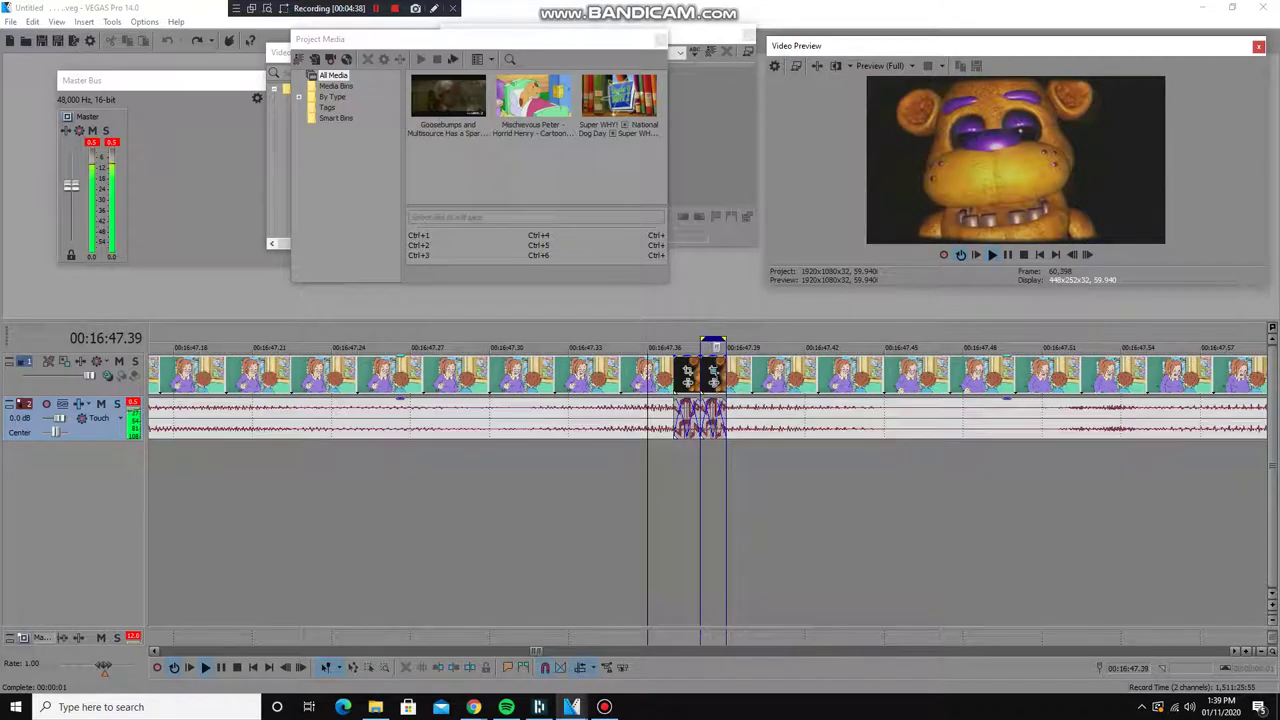
Go to the bear clips just after 00:17:07.42, loop the second clip and play from just before the cut
key(Down)
key(Down)
key(Down)
key(Down)
key(Down)
key(Down)
key(Down)
key(Down)
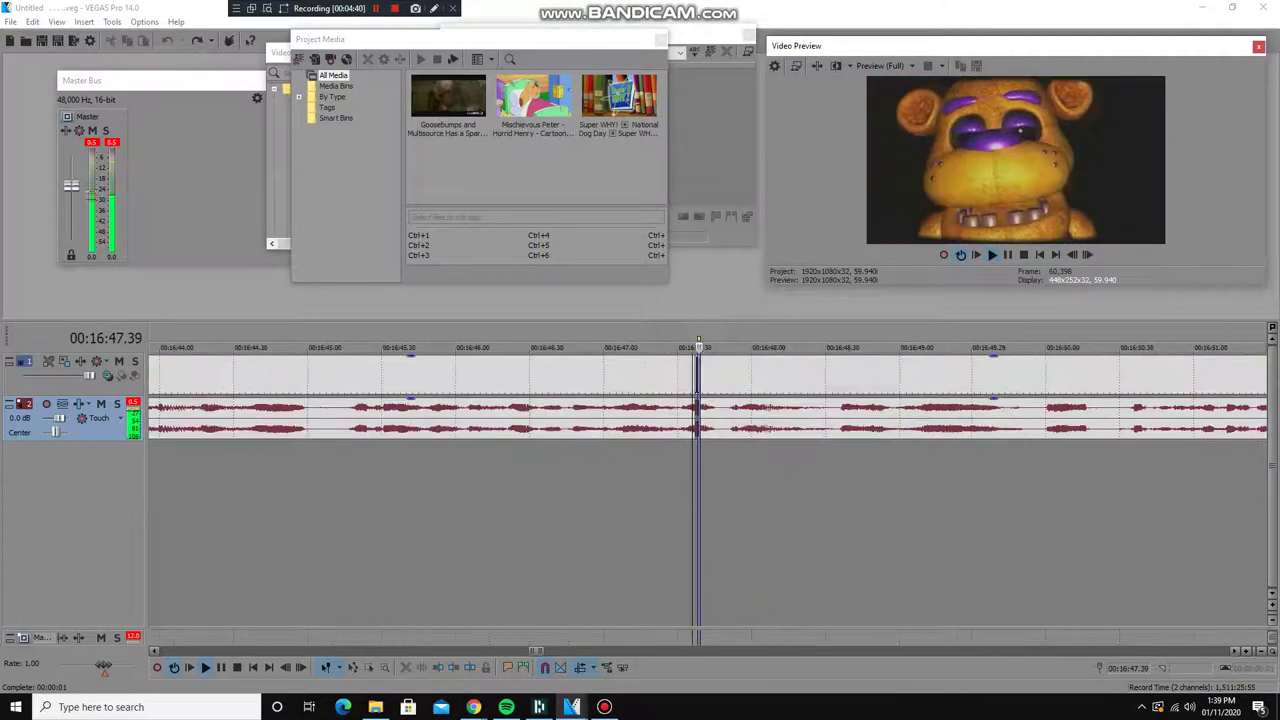
key(Up)
key(Up)
key(Up)
key(Up)
key(Up)
key(Up)
key(Up)
key(Up)
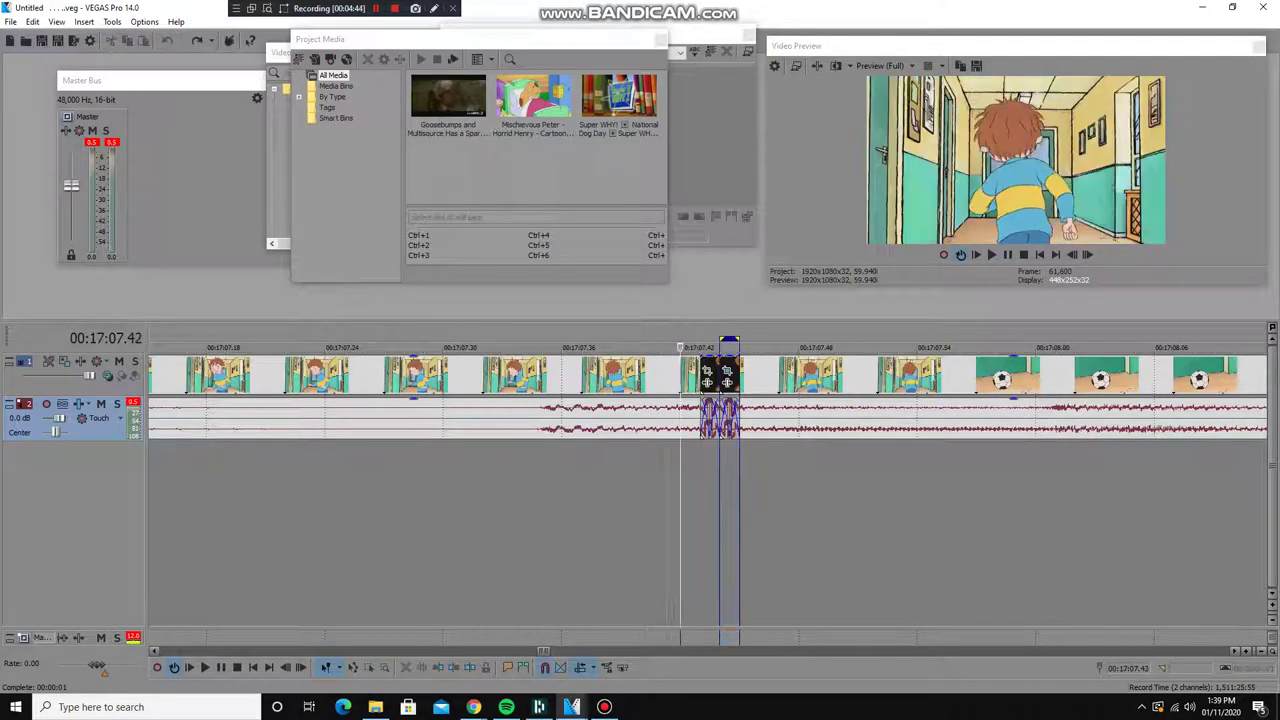
key(space)
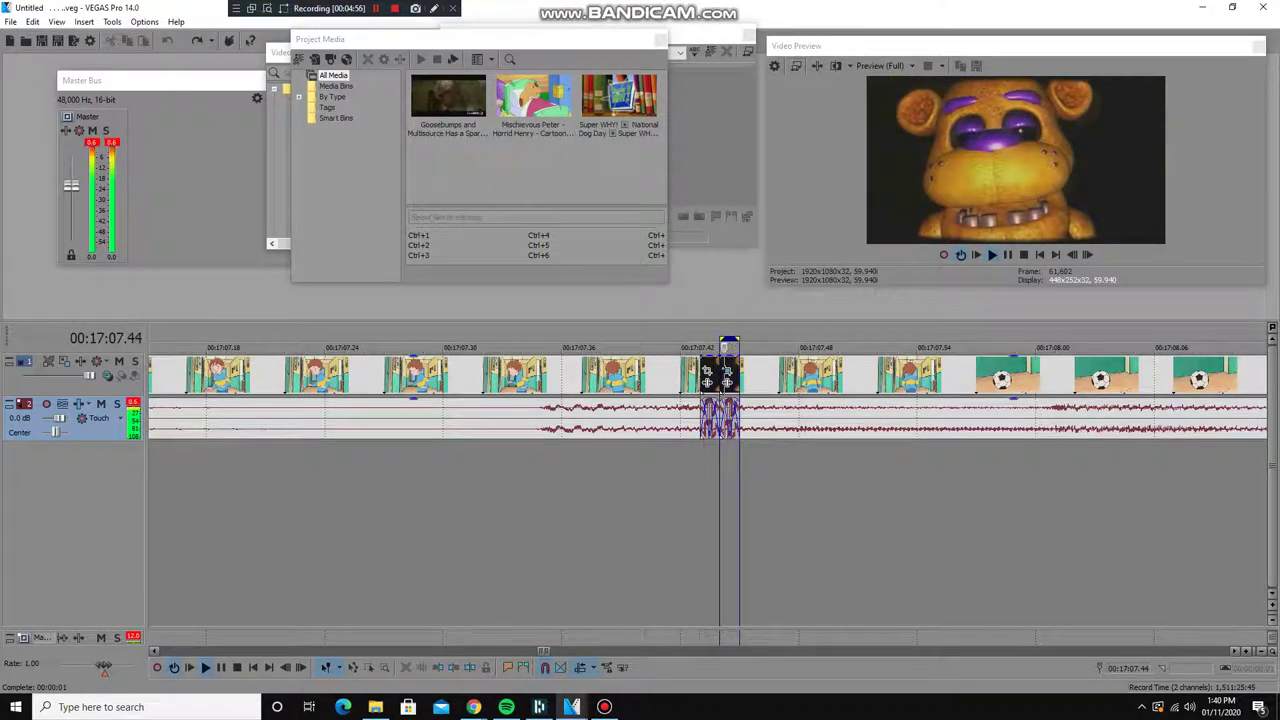
Go to the bear clips at 00:17:24.49 and play them with the second clip looped
scroll(708, 400, down, 10)
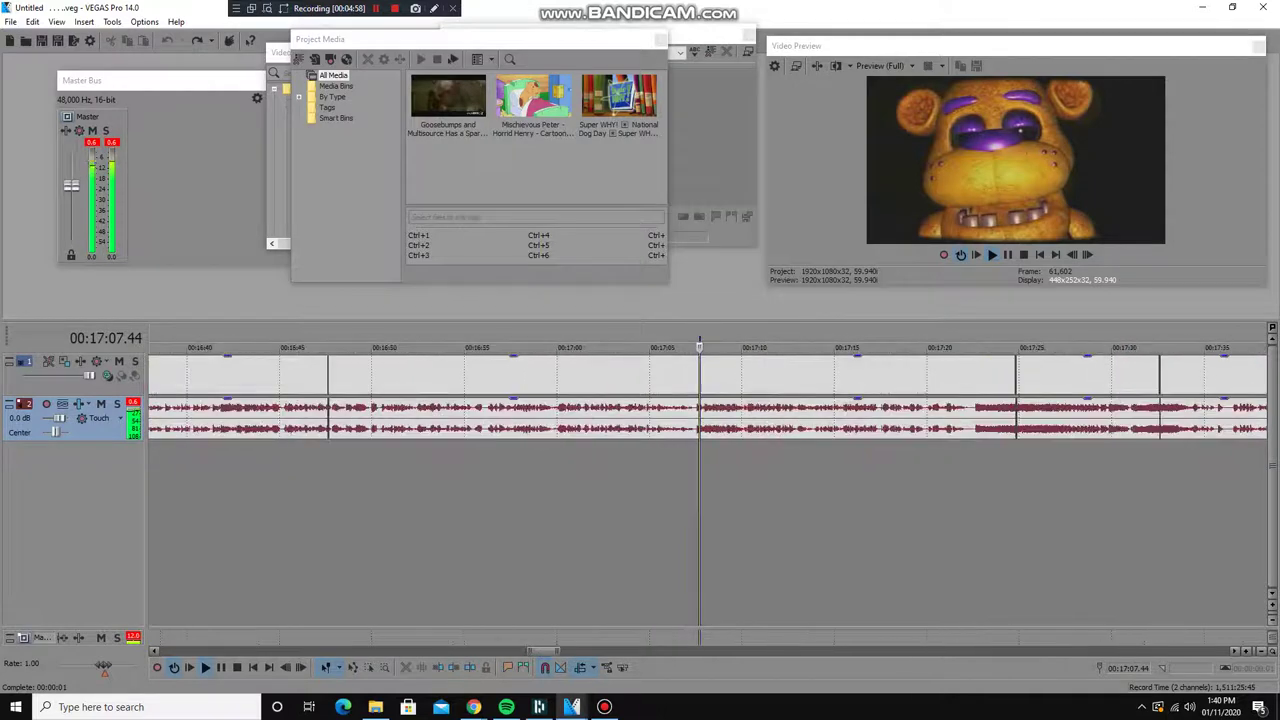
click(1016, 400)
scroll(628, 400, up, 10)
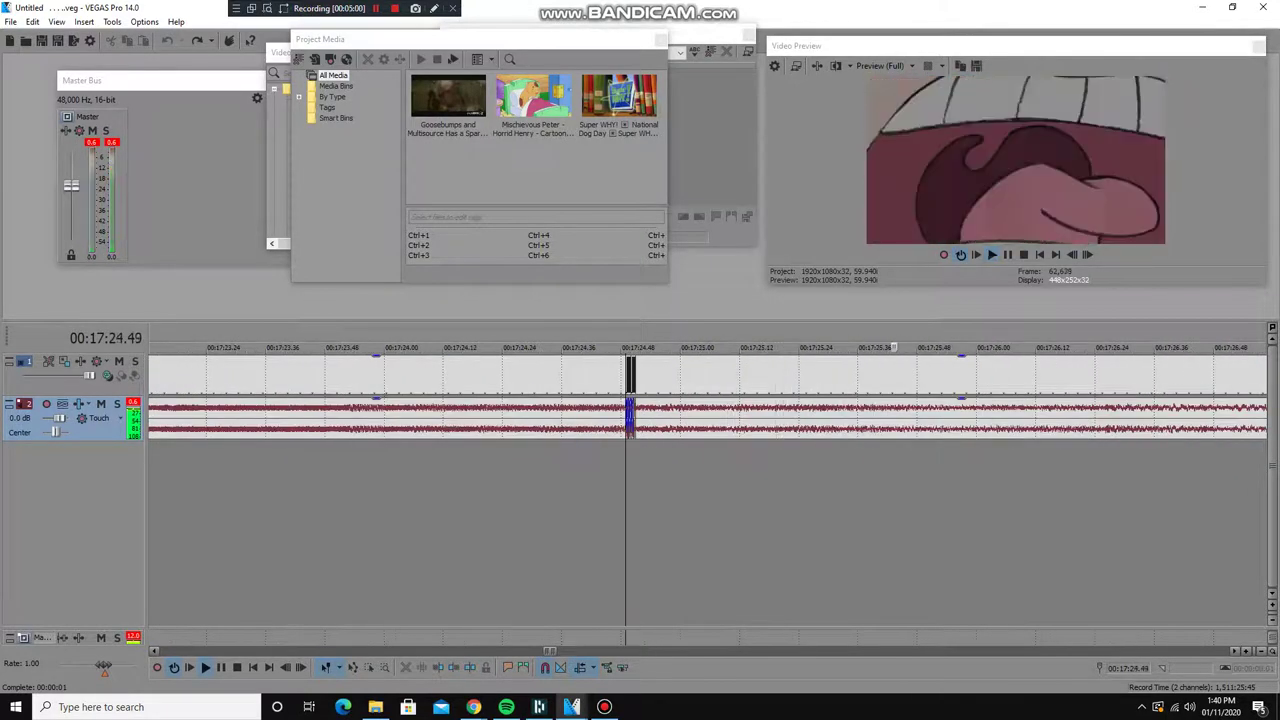
scroll(630, 376, up, 3)
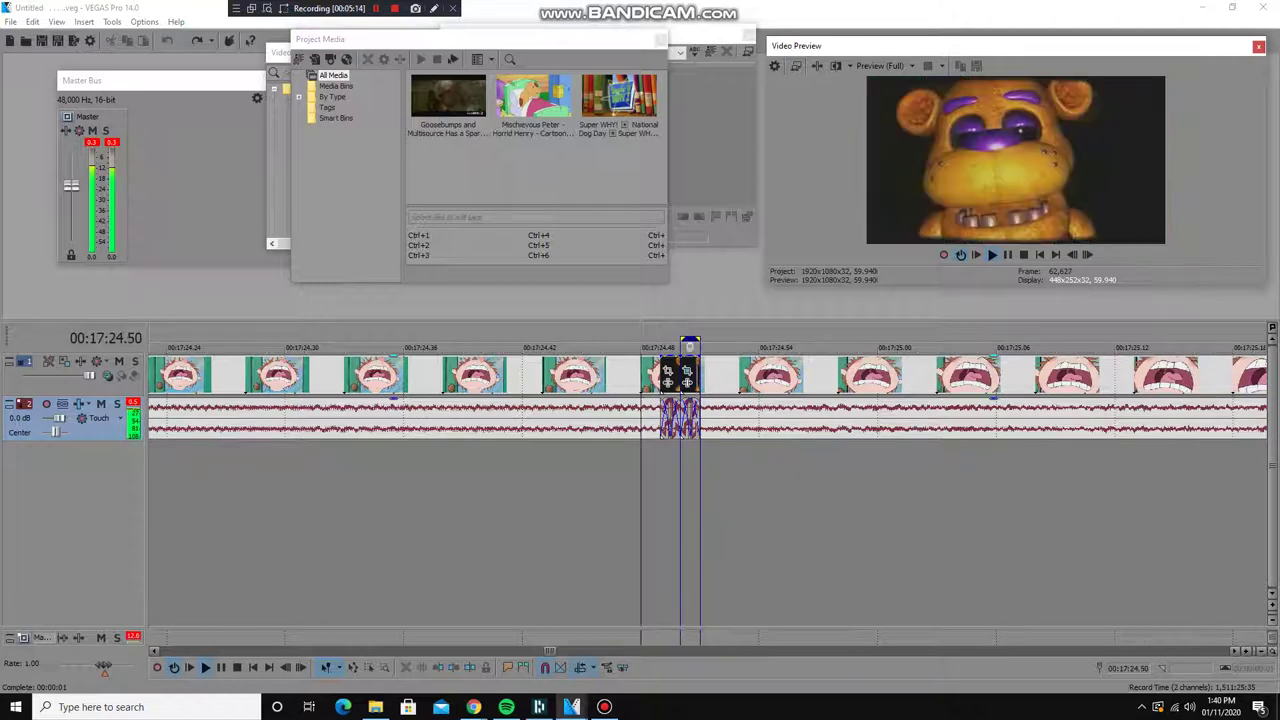
Go to the next pair of bear clips, at 00:17:32.35 on the timeline
key(Down)
key(Down)
key(Down)
key(Down)
key(Down)
key(Down)
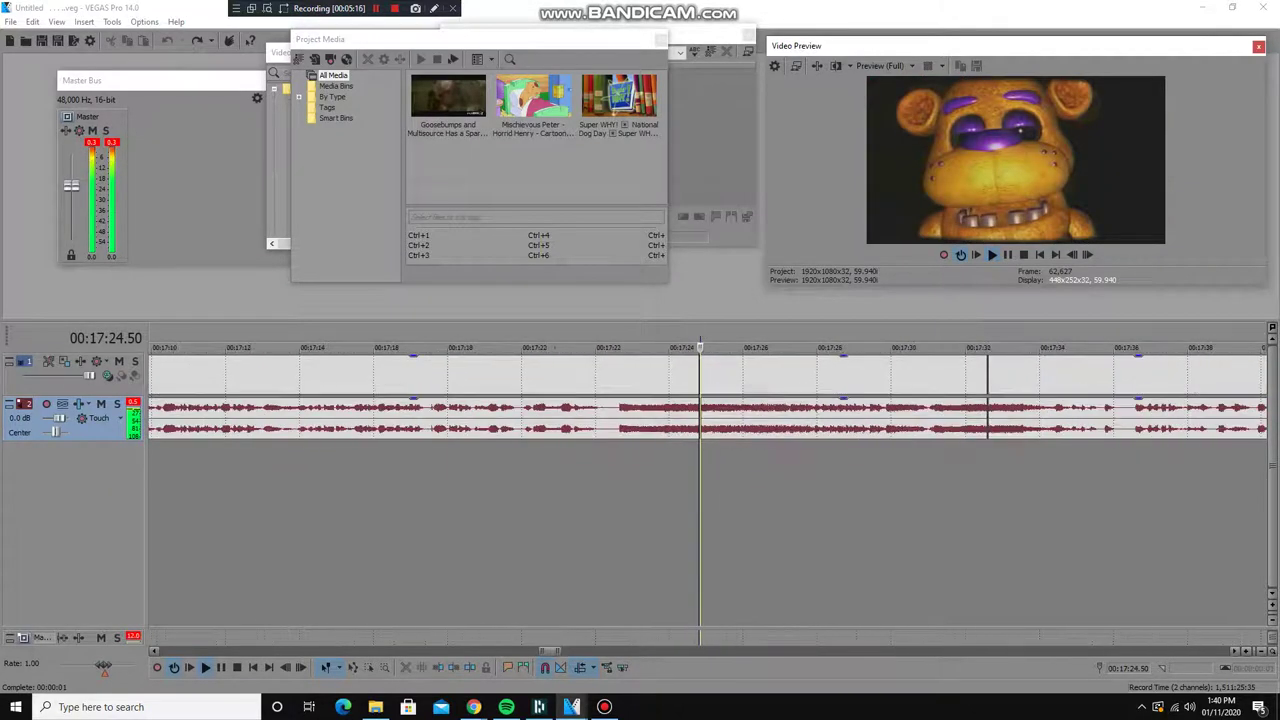
key(space)
key(Up)
key(Up)
key(Up)
key(Up)
key(Up)
key(Up)
Loop the second bear clip from 00:17:32.36 to 00:17:32.37 and play the pair from just before the cut
key(Down)
key(Down)
key(Down)
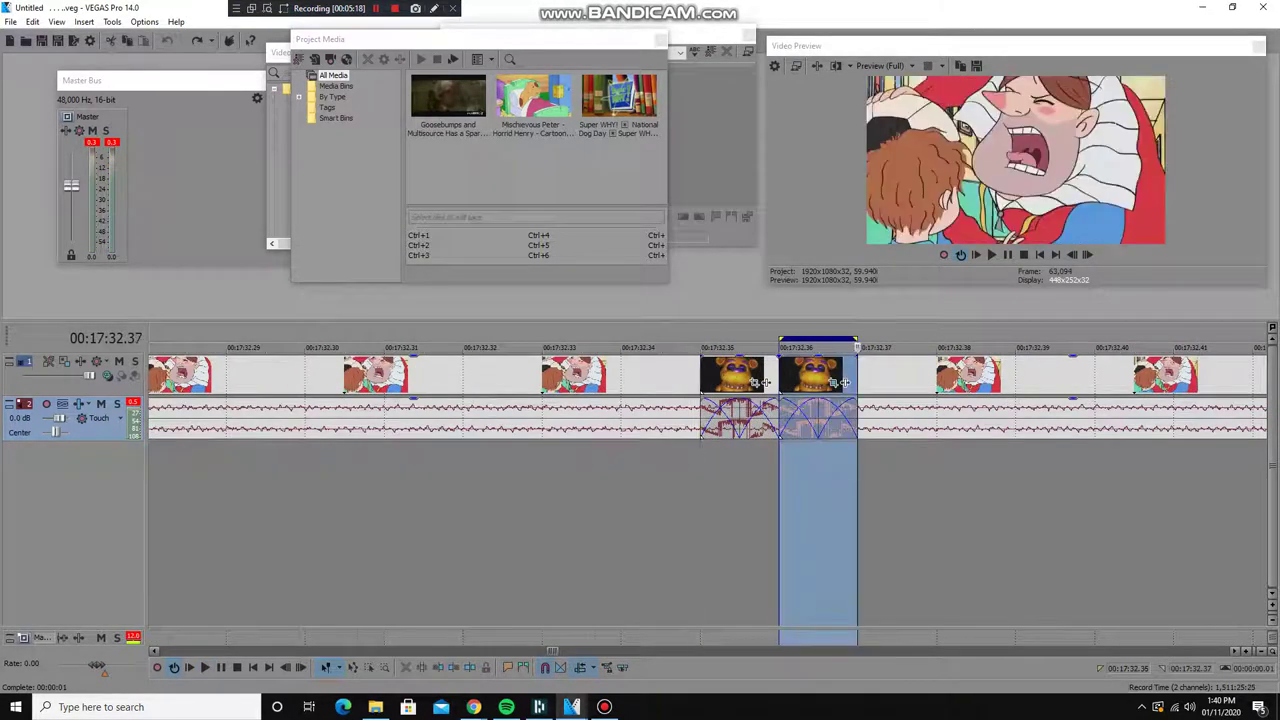
key(space)
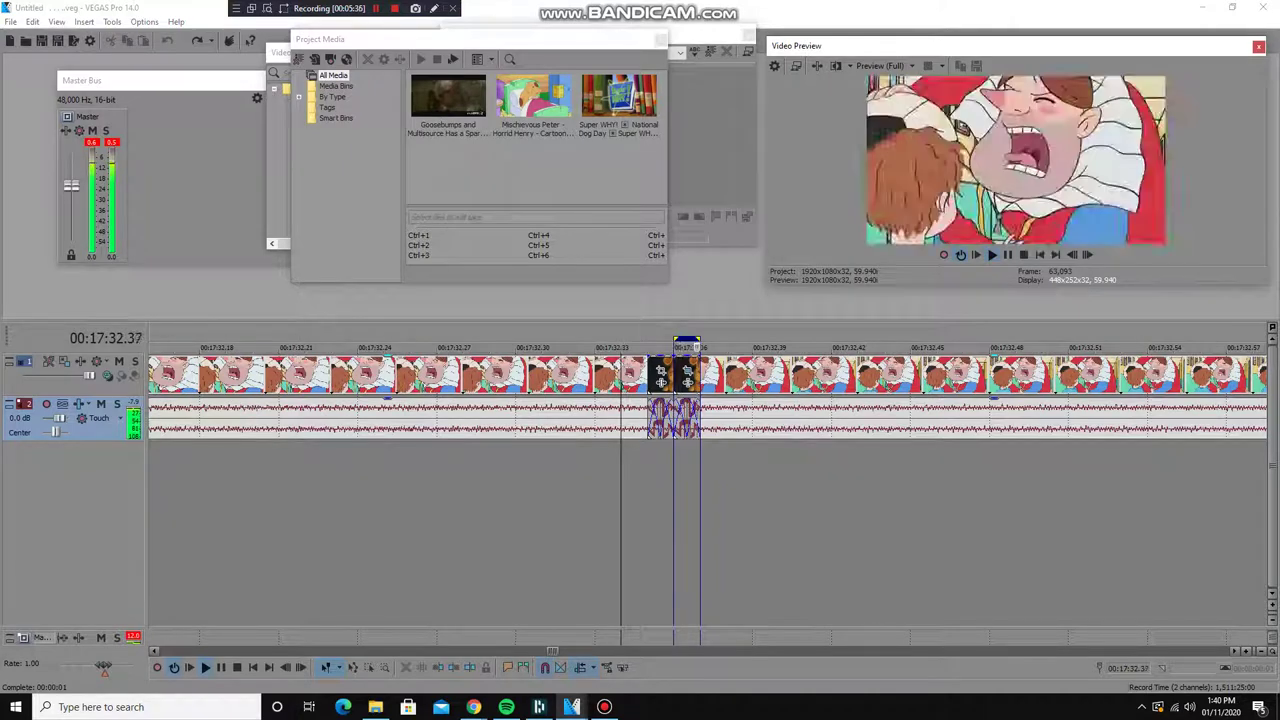
Go to the distant pair of bear clips at 00:19:21.59 on the timeline
key(Down)
key(Down)
key(Down)
key(Down)
key(Down)
key(Down)
key(Down)
key(Down)
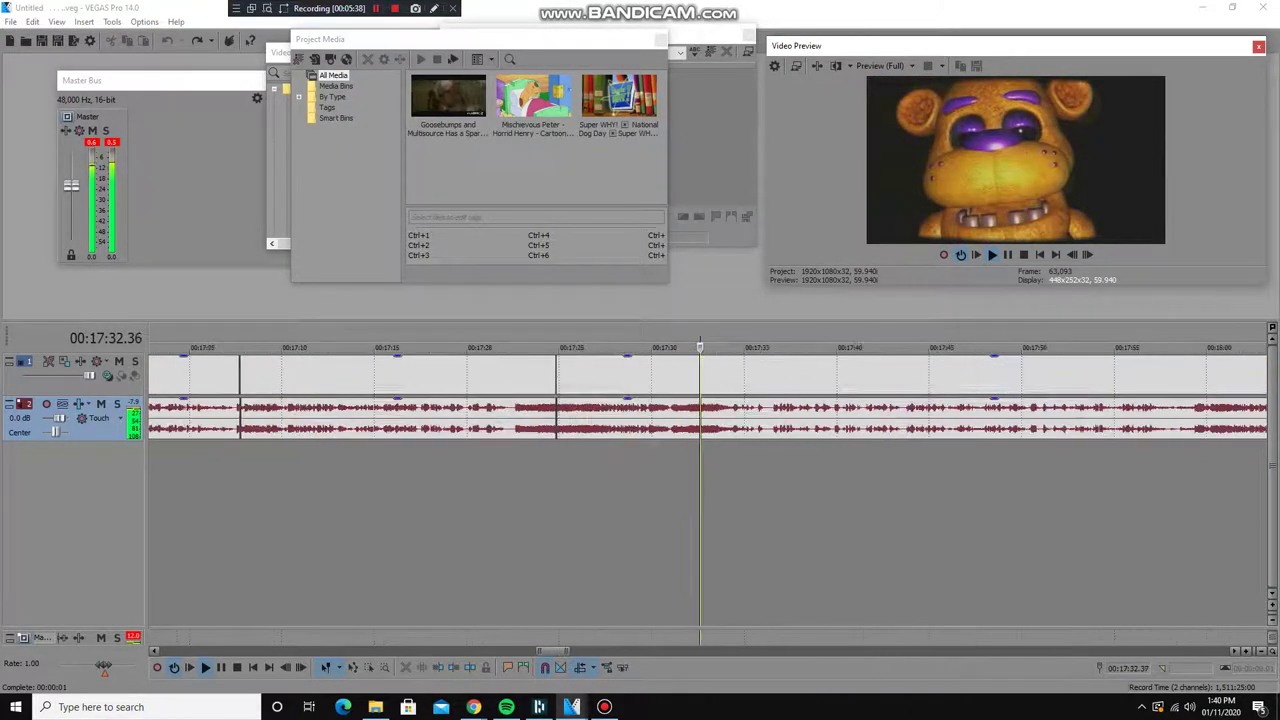
click(1040, 375)
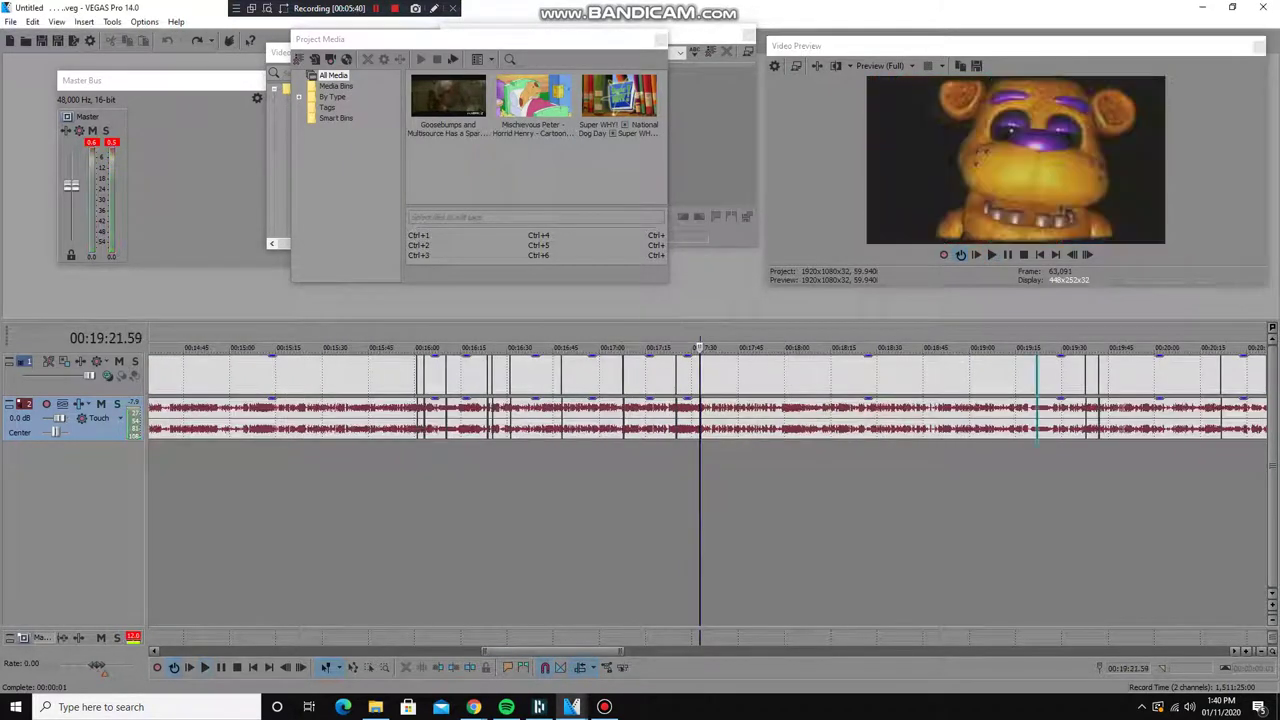
Loop the second bear clip at 00:19:22.00 and start playback from 00:19:21.57, just before the cut
key(Up)
key(Up)
key(Up)
key(Up)
key(Up)
key(Up)
key(Up)
key(Up)
key(space)
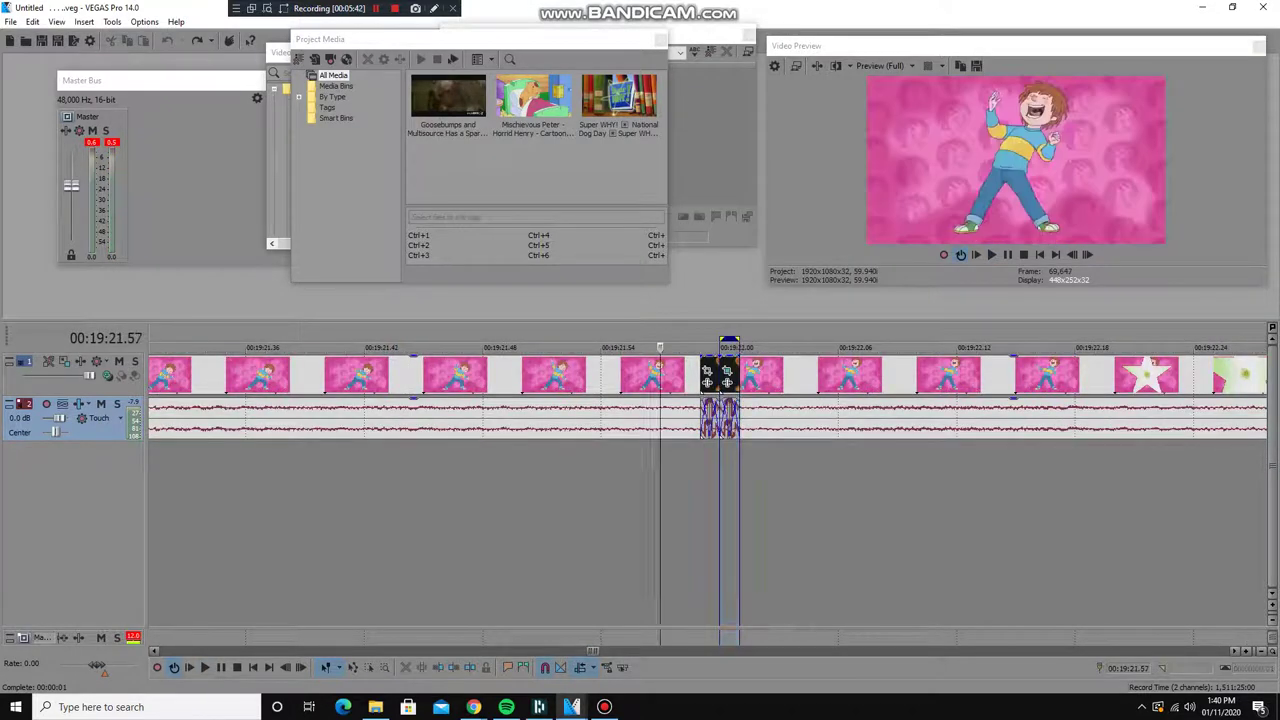
Replay the looped clips at 00:19:21.59, first from about 00:19:20 and again starting directly on the bear clips
key(Down)
key(Down)
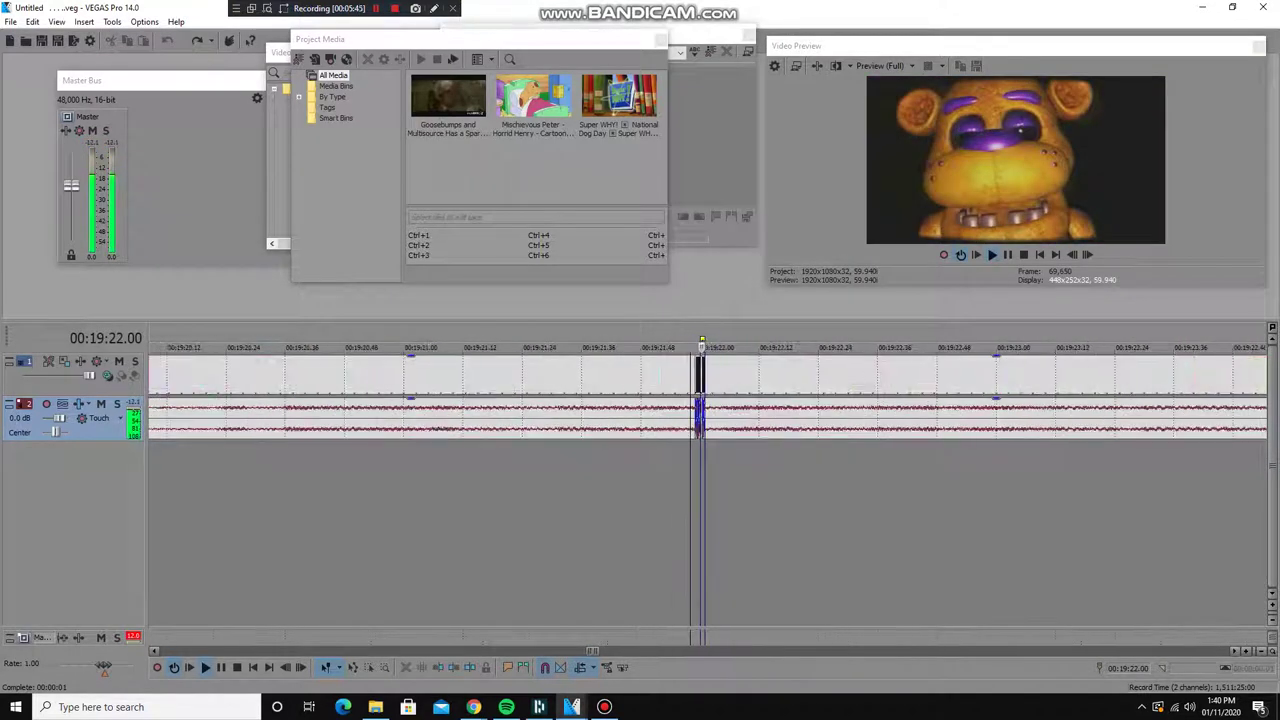
key(Down)
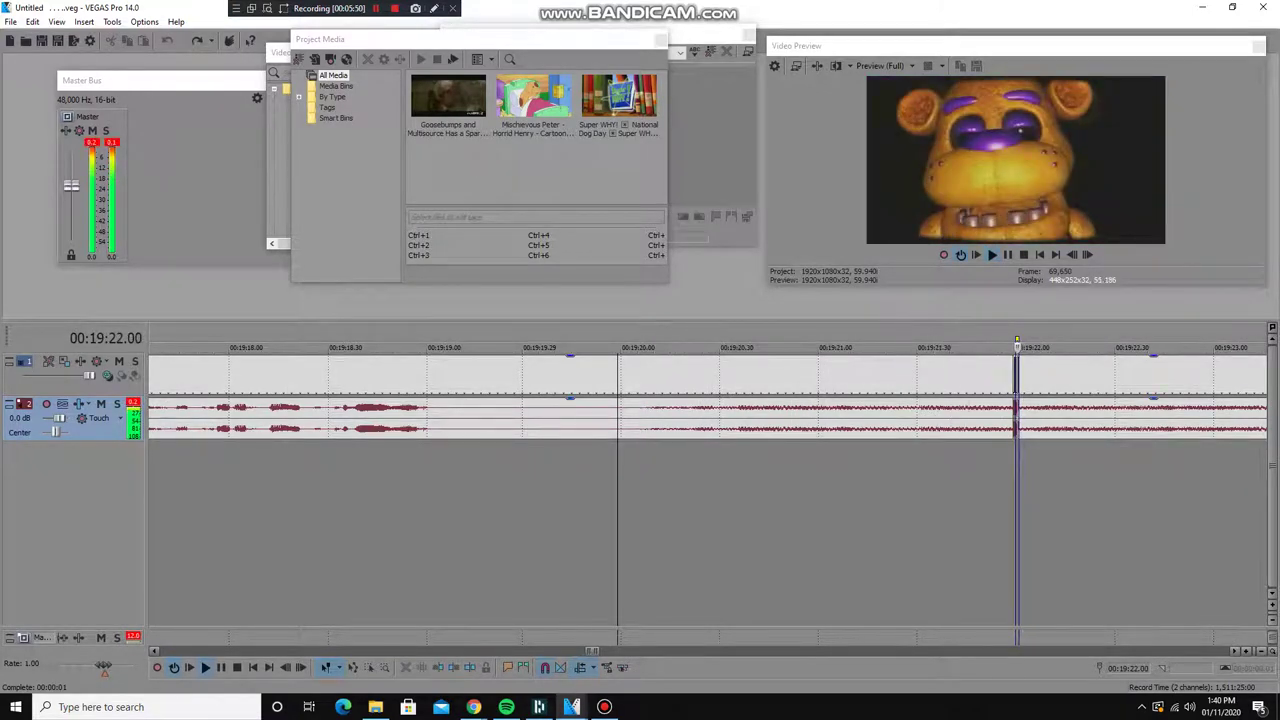
key(Up)
key(Up)
key(Up)
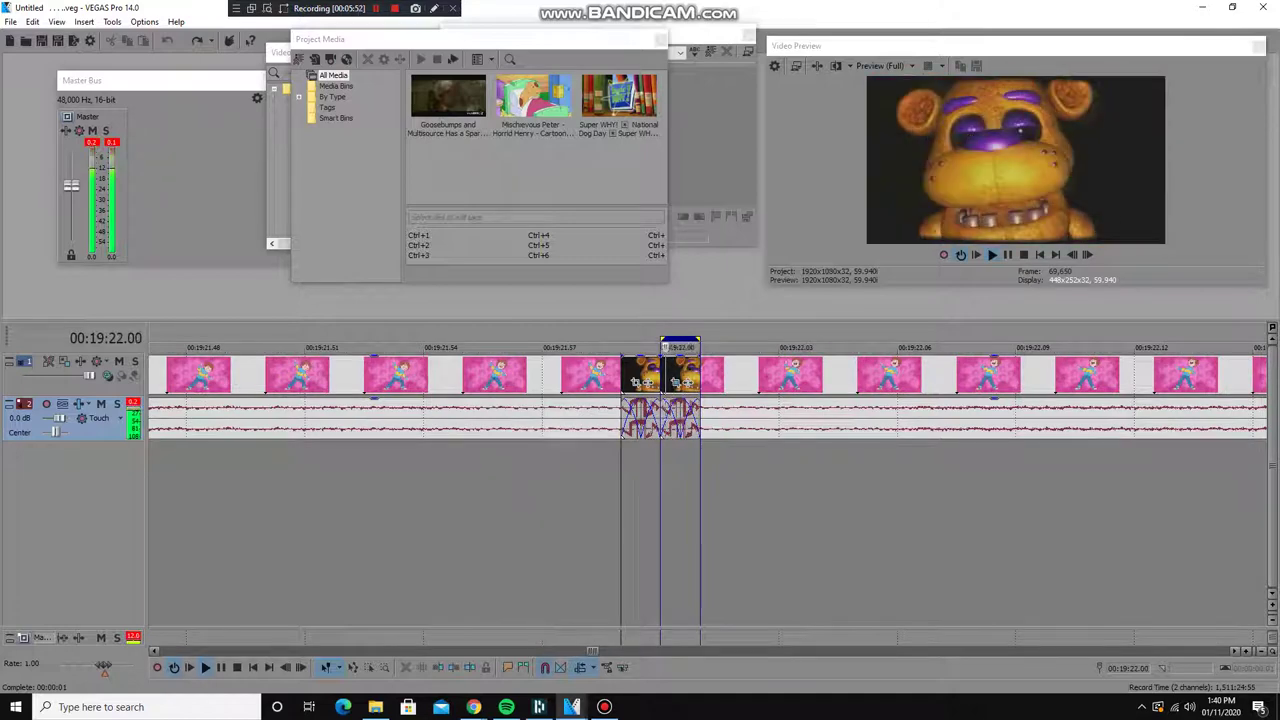
Stop playback and go to the bear clips at 00:19:37.45
key(Down)
key(Down)
key(Down)
key(Down)
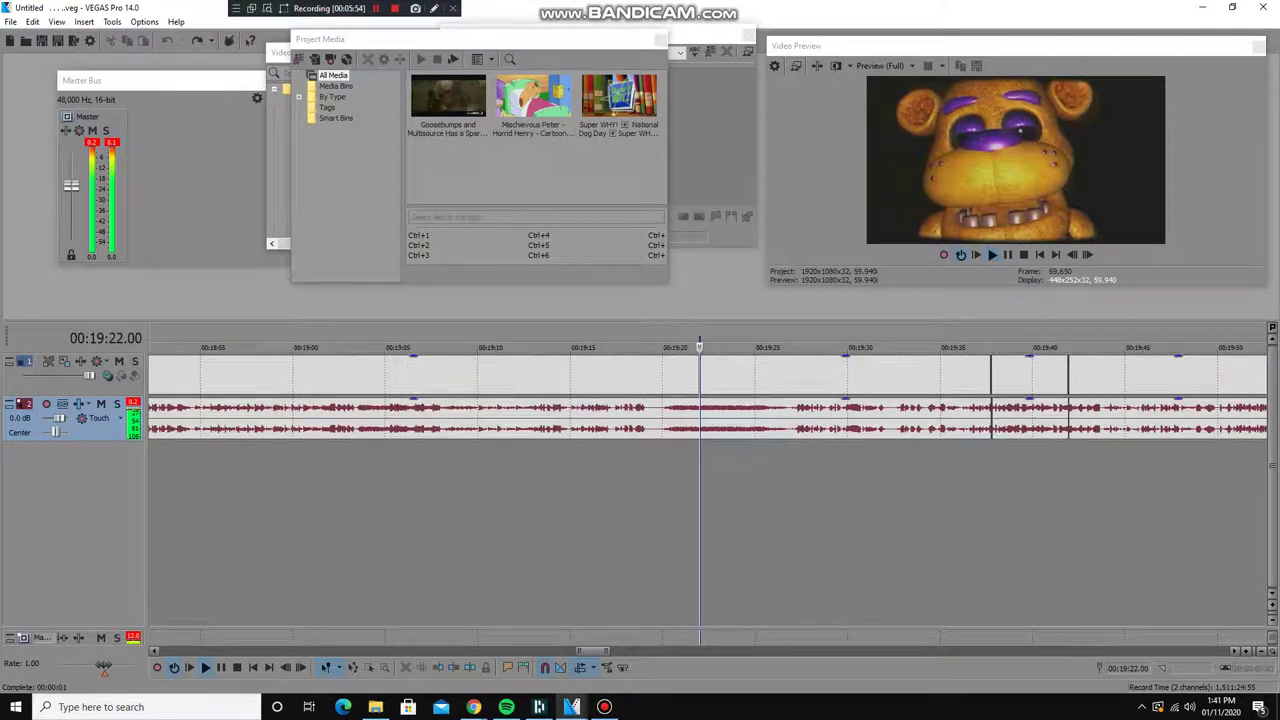
key(Return)
key(Up)
key(Up)
key(Up)
key(Up)
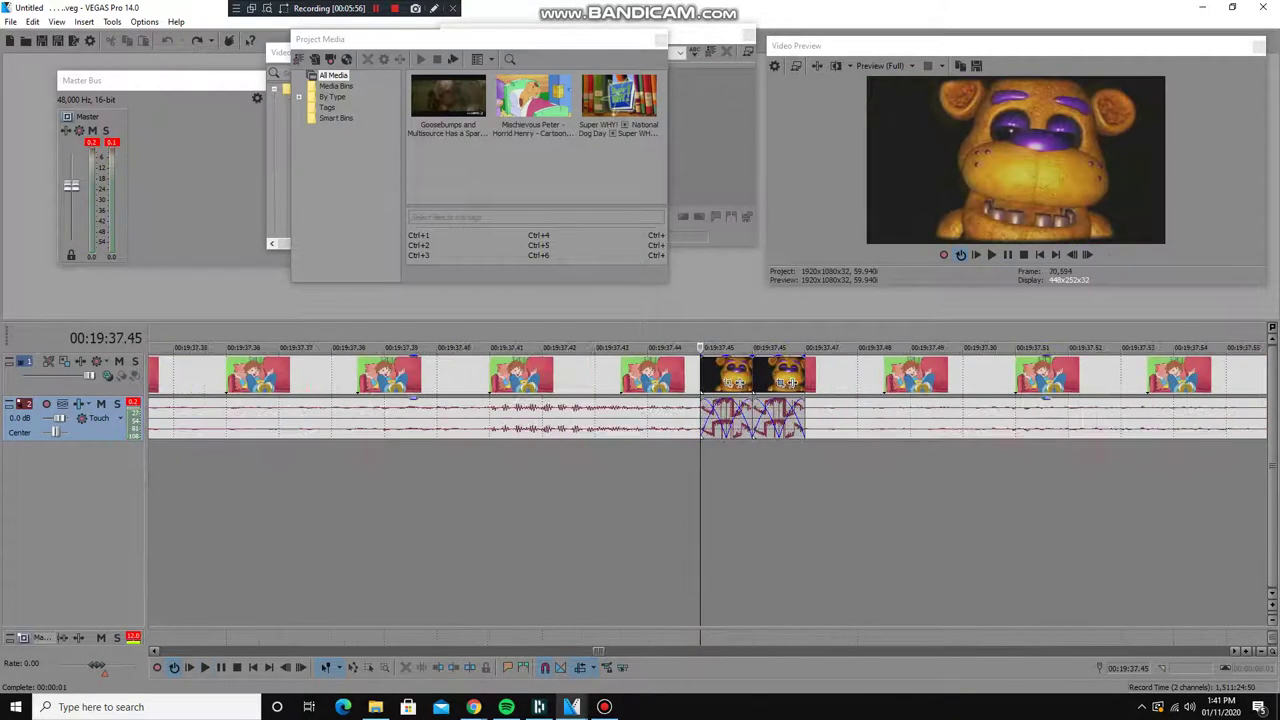
Loop the second bear clip at 00:19:37.46 and play it from 00:19:37.44, just before the cut
key(Right)
key(Right)
key(Down)
key(Down)
key(Left)
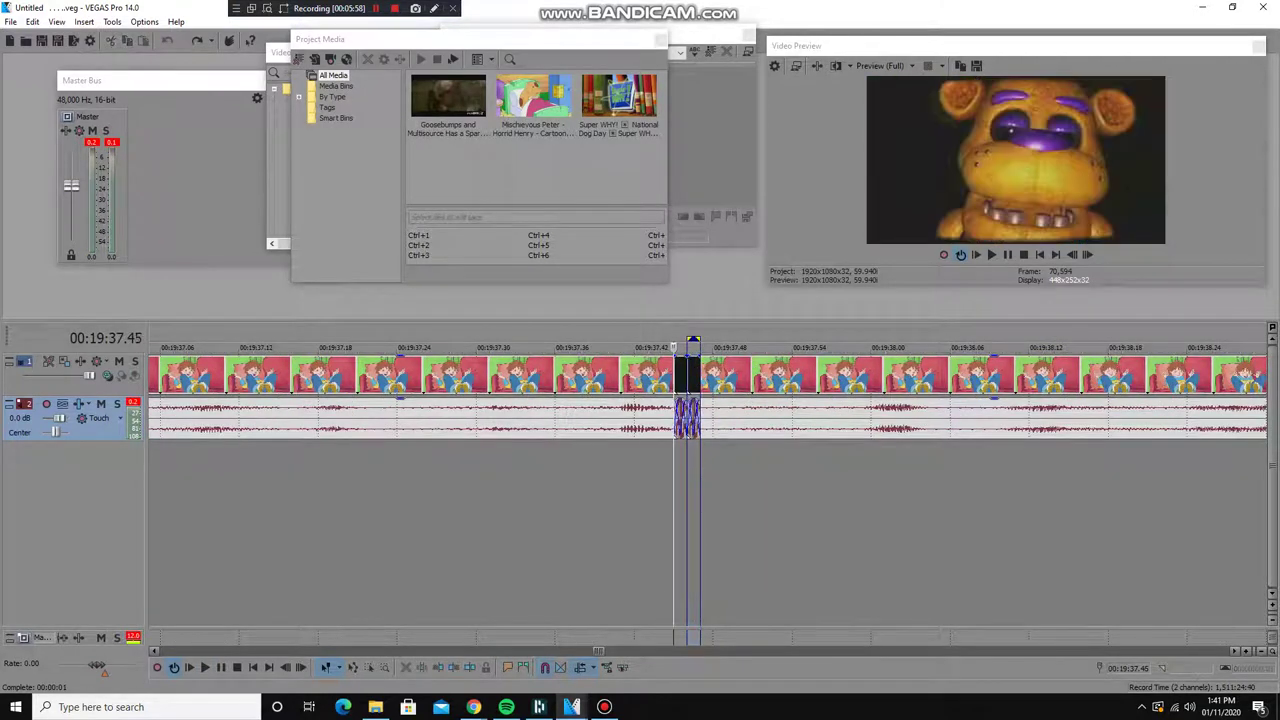
key(space)
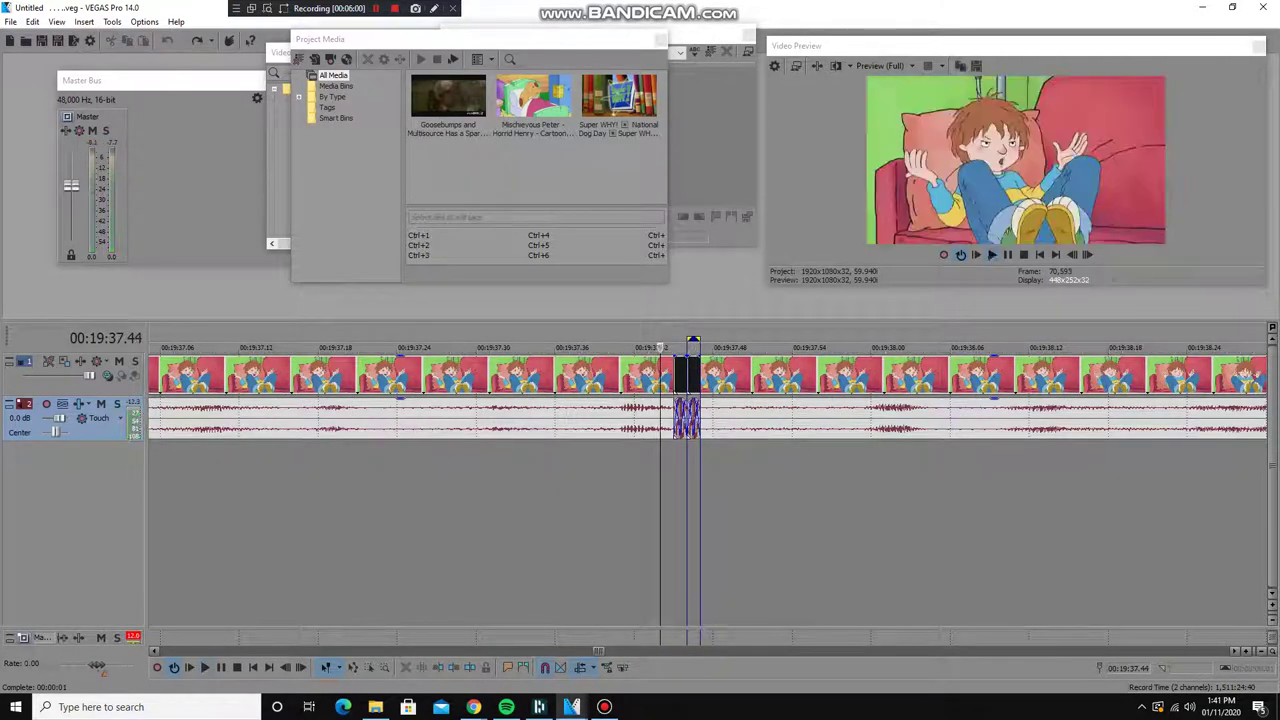
key(Return)
key(space)
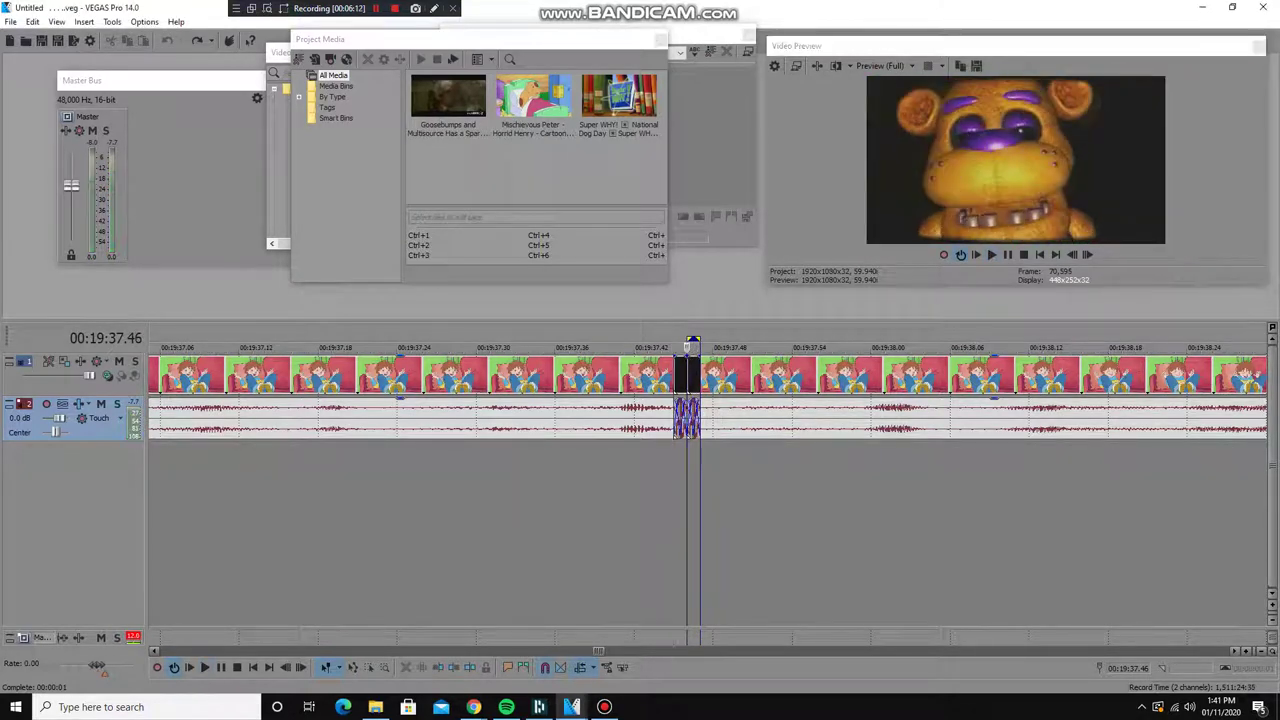
Replay the clips from about 00:19:37.43, extending the loop region past 00:19:38.00 and shortening it back to 00:19:37.46–00:19:37.47
key(space)
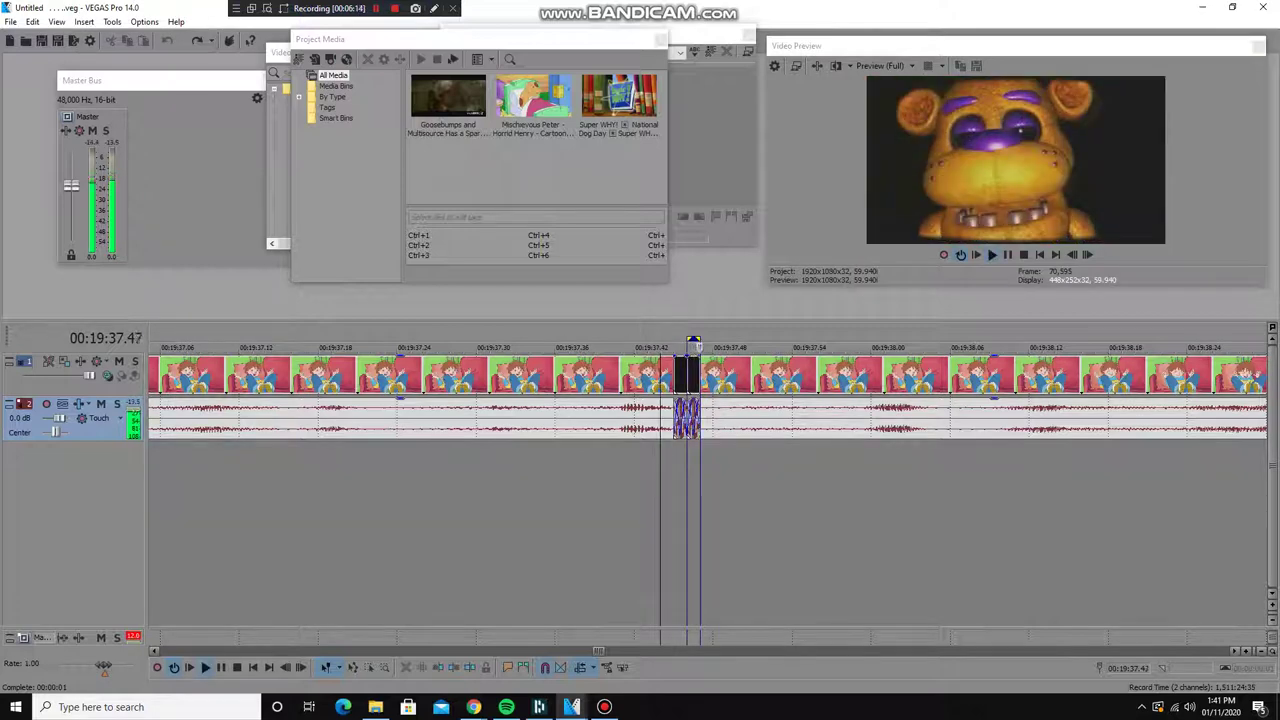
key(o)
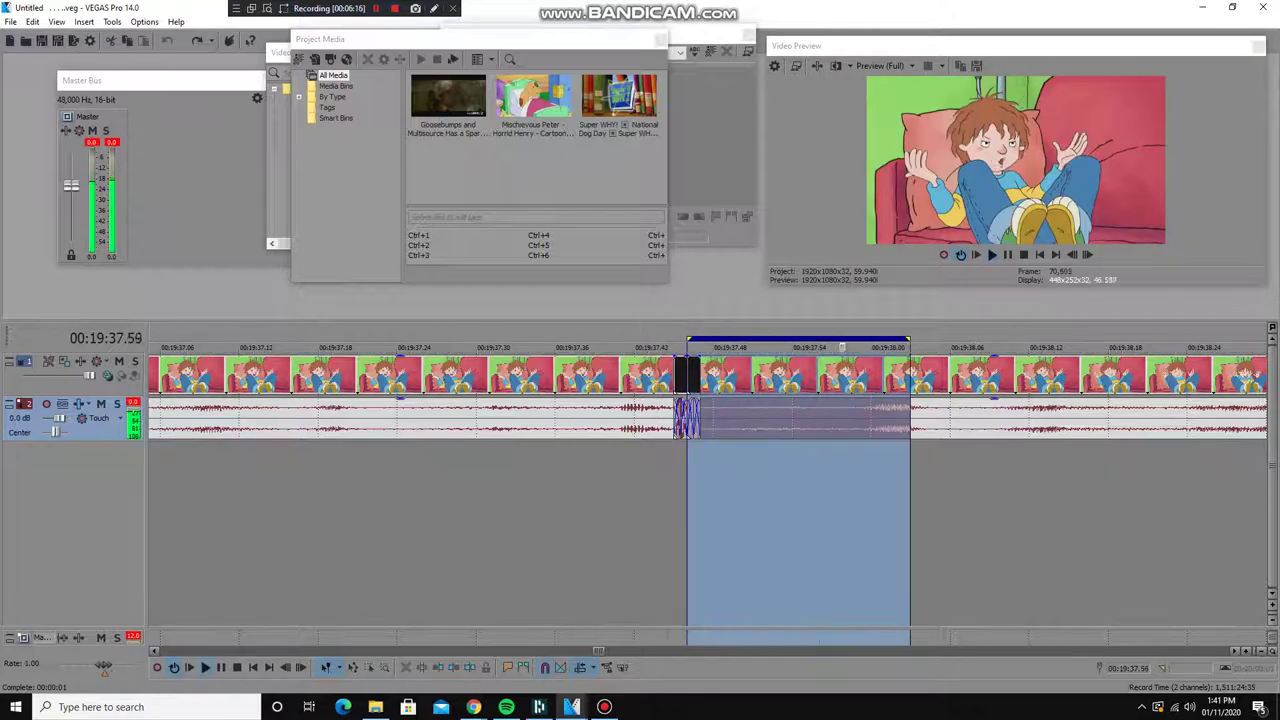
key(o)
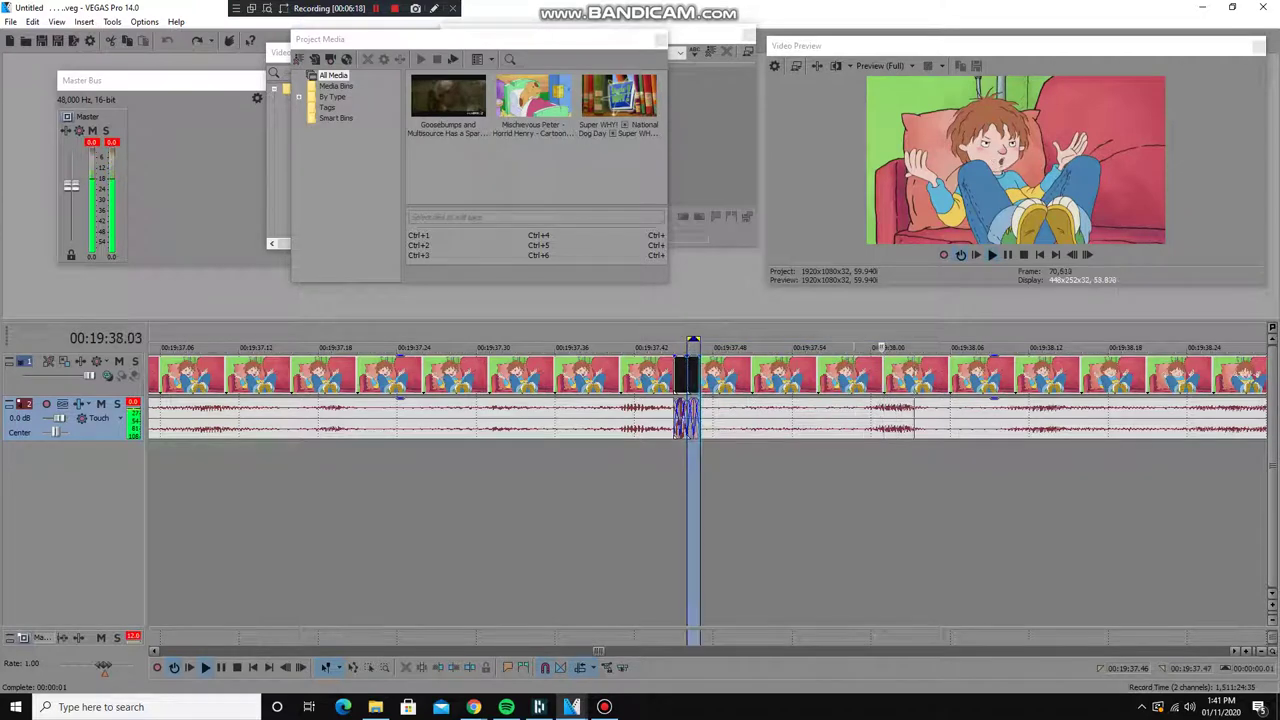
Stop playback and go to the bear clips at 00:19:41.55
key(space)
key(Down)
key(Down)
key(Down)
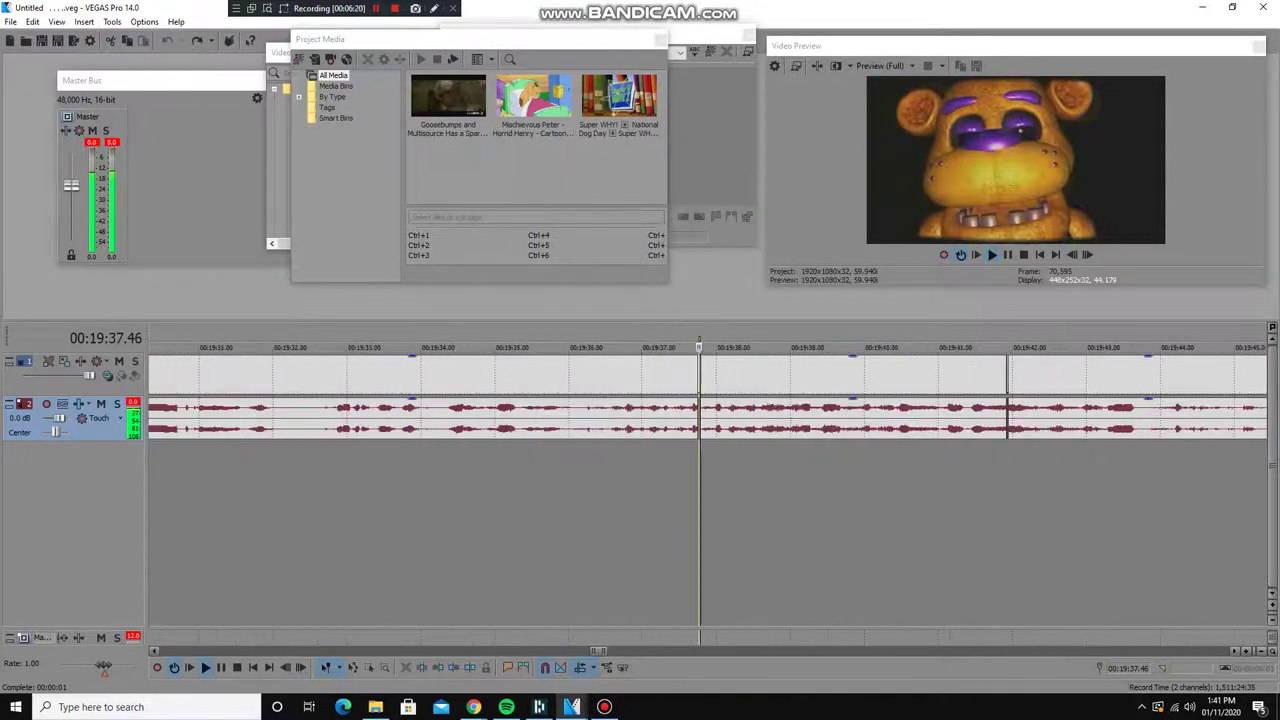
key(Down)
key(Up)
key(Up)
key(Up)
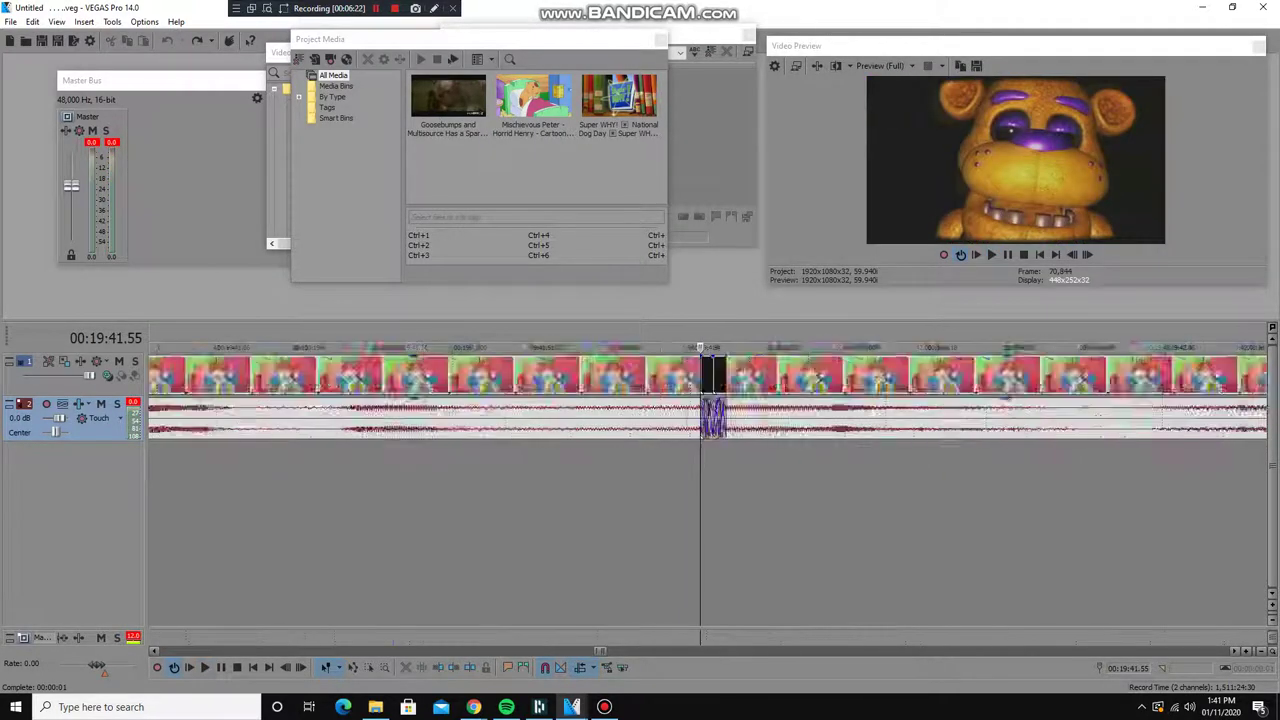
Play a loop region from 00:19:41.56 to 00:19:42.04 and shorten it to the second bear clip
key(Down)
key(space)
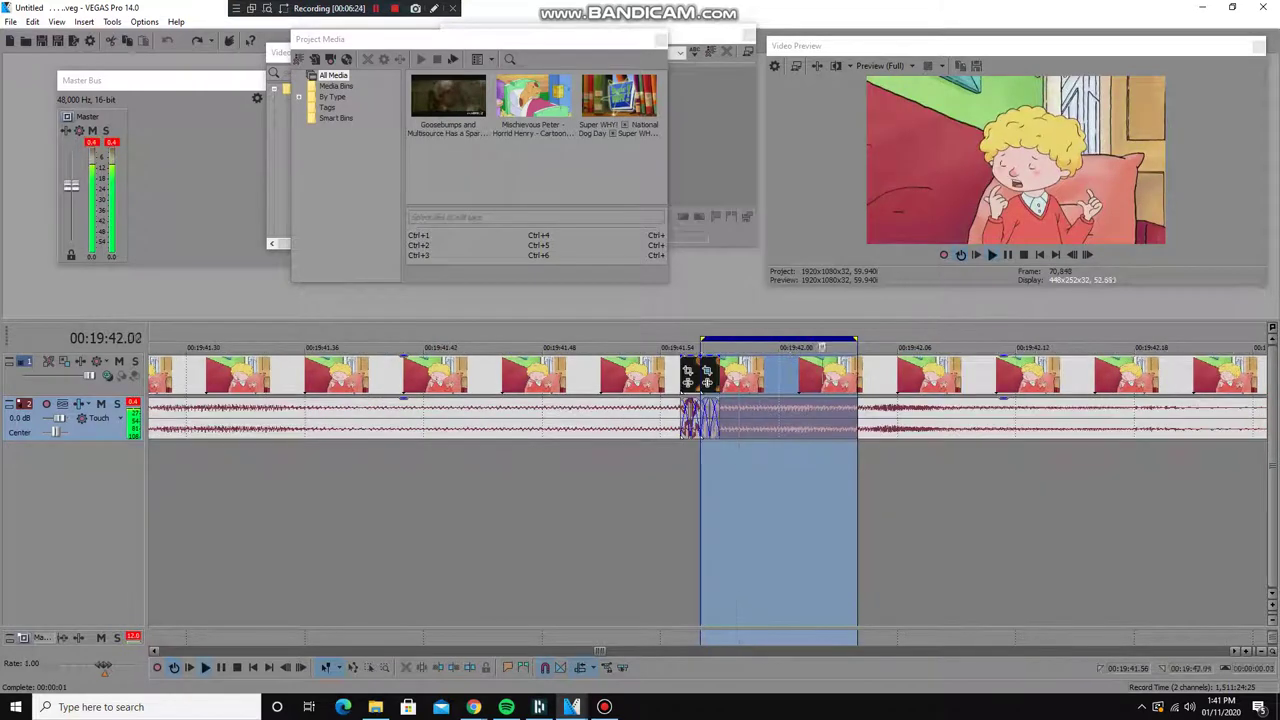
key(space)
key(Down)
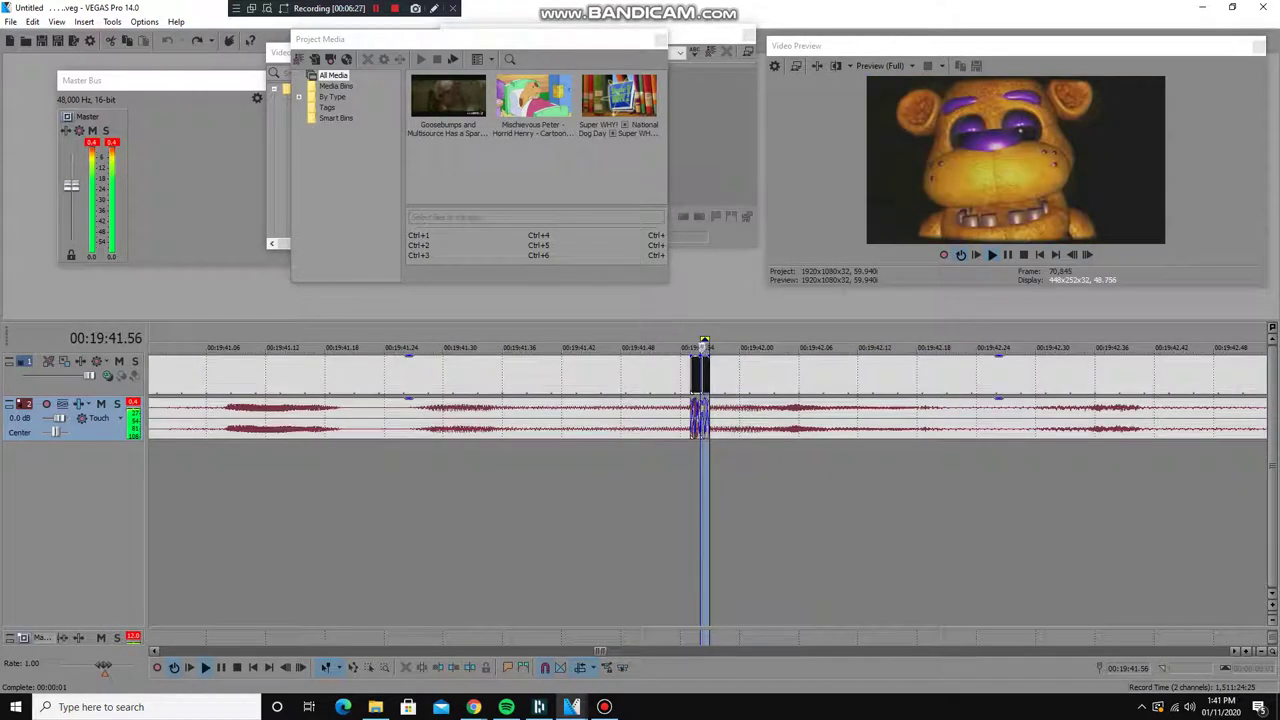
Adjust the loop region's end during playback so it spans 00:19:41.56 to 00:19:41.58
key(shift+Right)
key(shift+Right)
key(shift+Right)
key(shift+Right)
key(shift+Right)
key(shift+Right)
key(shift+Right)
key(shift+Right)
key(shift+Right)
key(shift+Right)
key(shift+Right)
key(shift+Right)
key(shift+Right)
key(shift+Right)
key(shift+Left)
key(shift+Left)
key(shift+Left)
key(shift+Left)
key(shift+Left)
key(shift+Left)
key(shift+Left)
key(shift+Left)
key(shift+Left)
key(shift+Left)
key(shift+Left)
key(shift+Left)
key(shift+Left)
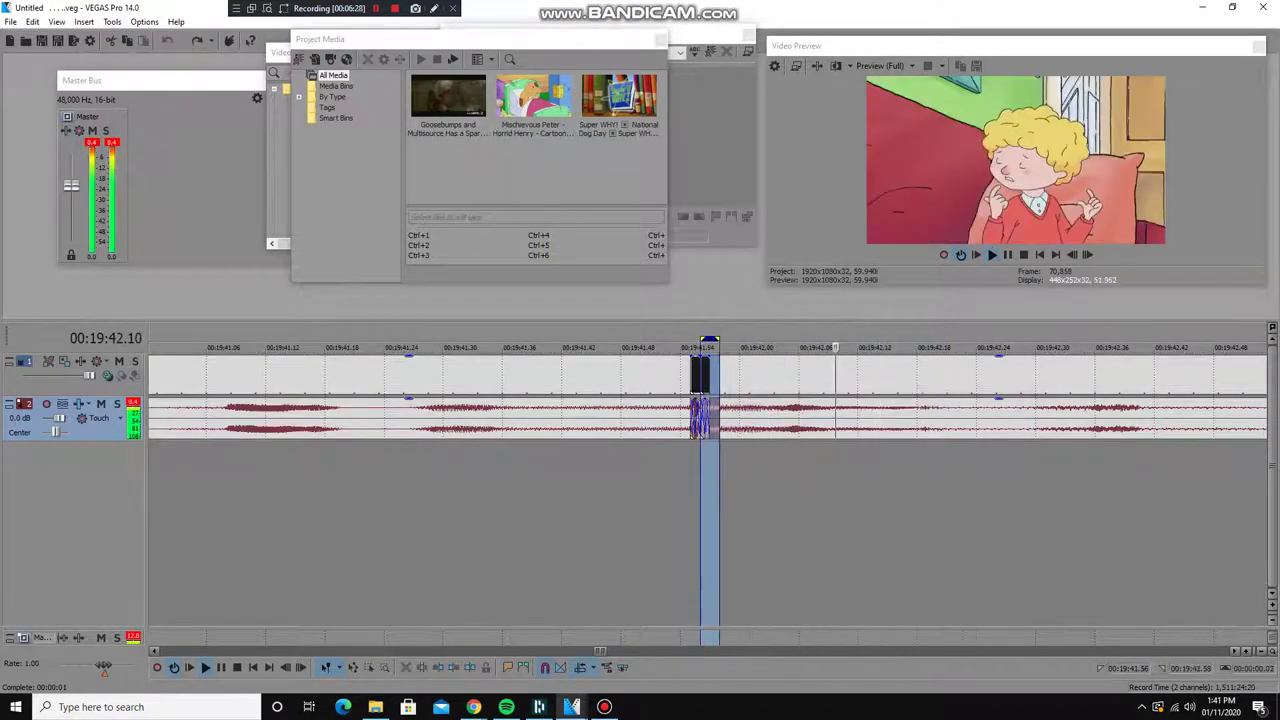
Return to the second bear clip and go on to the bear clips at 00:20:21.36
key(Right)
key(Right)
key(Right)
key(Right)
key(Down)
key(Down)
key(Down)
key(Down)
key(Down)
key(Down)
key(Down)
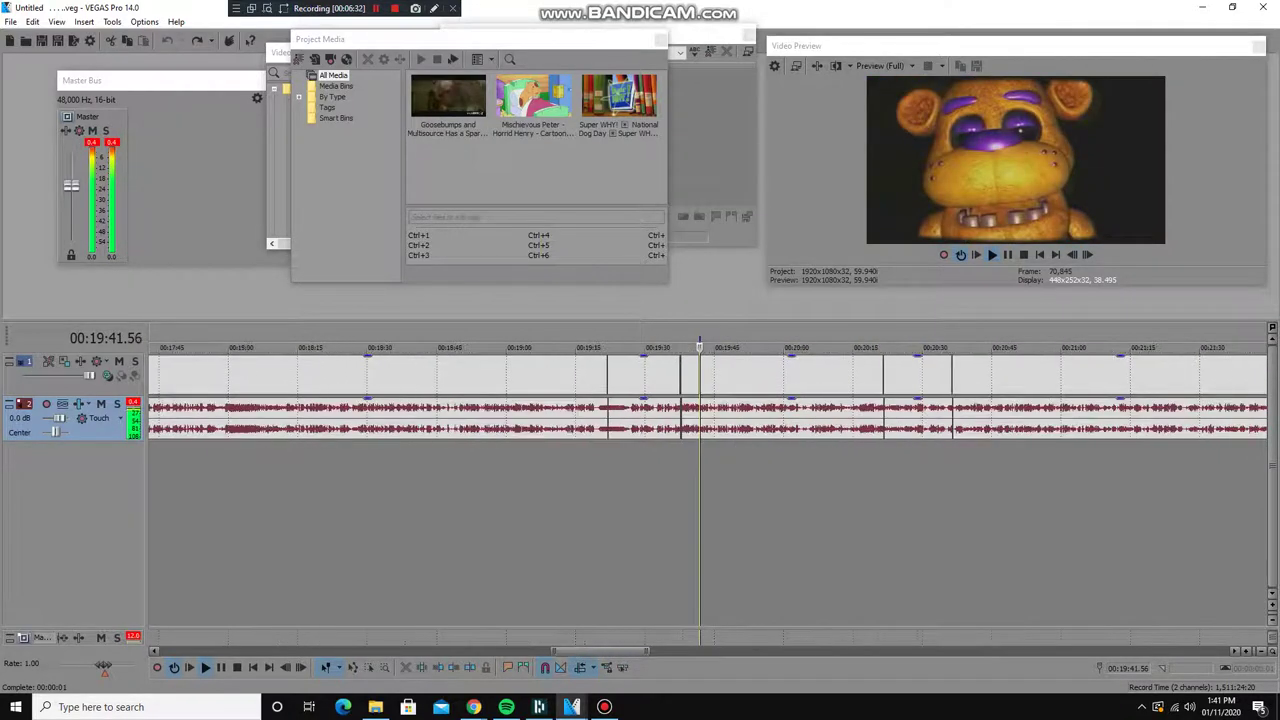
key(ctrl+Right)
key(Up)
key(Up)
key(Up)
key(Up)
key(Up)
key(Up)
key(Up)
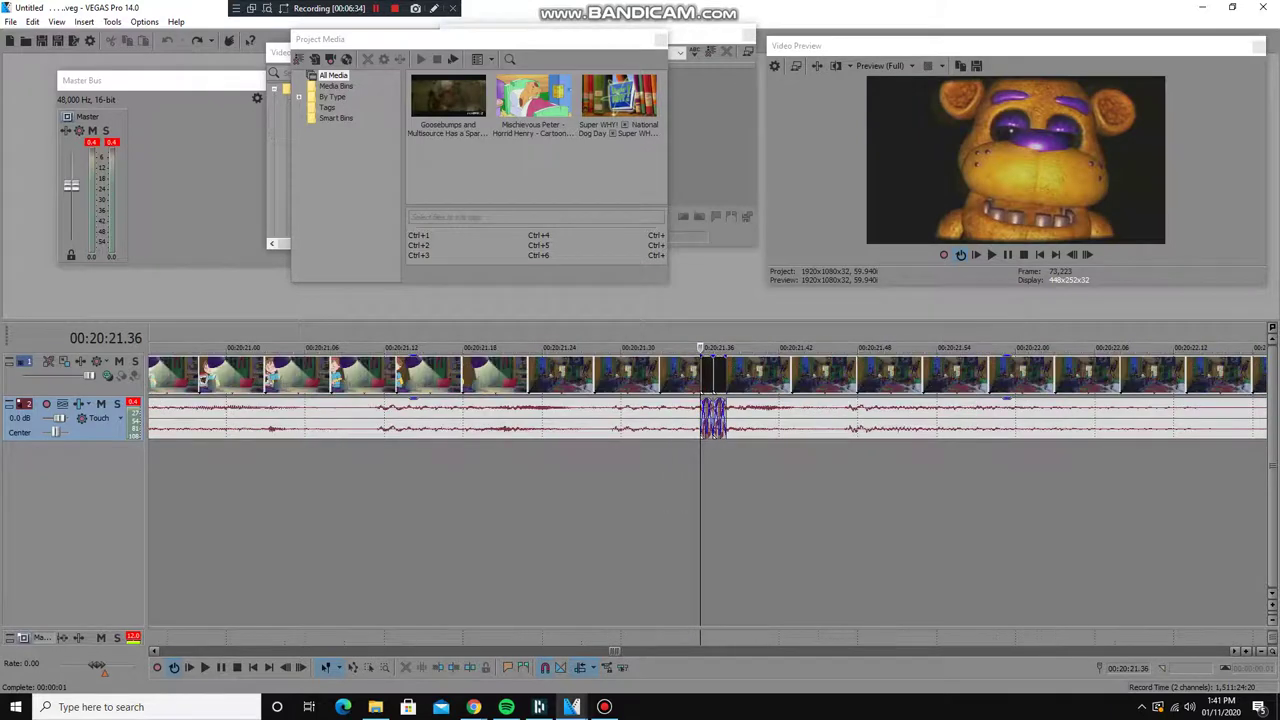
Loop the second bear clip after 00:20:21.36 and play it from just before the cut
key(shift+Right)
key(shift+Left)
key(shift+Left)
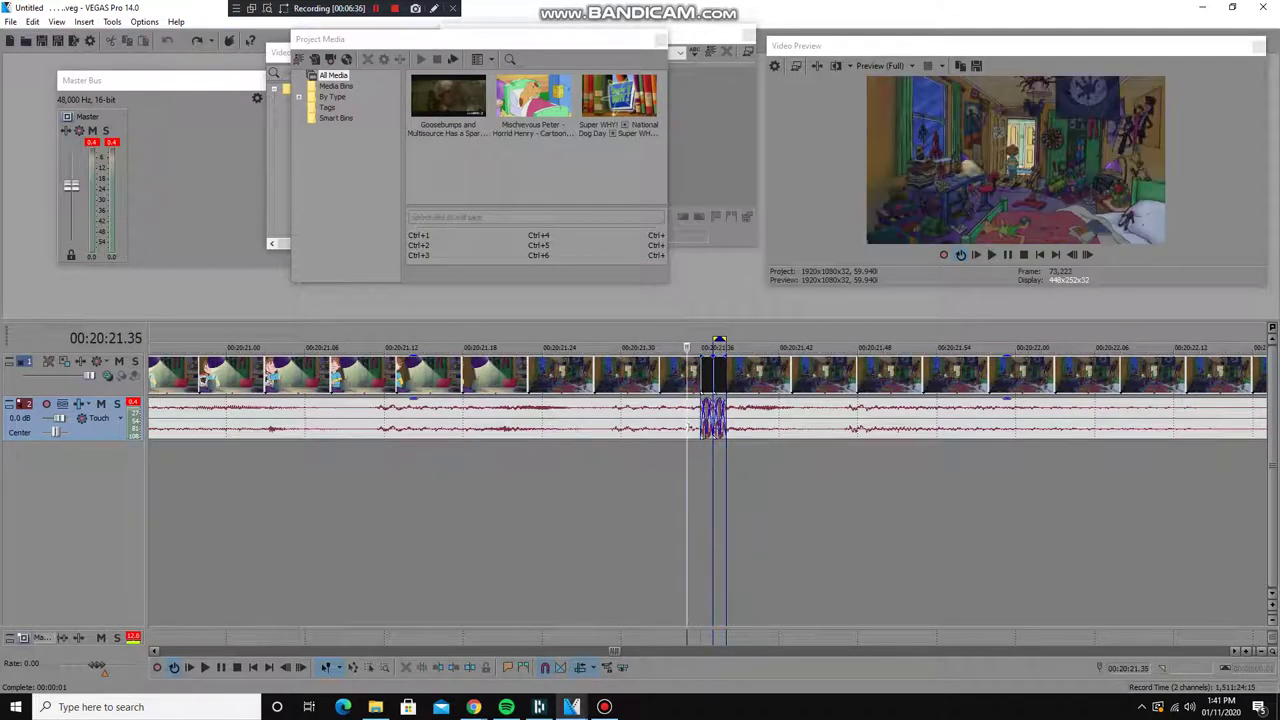
key(space)
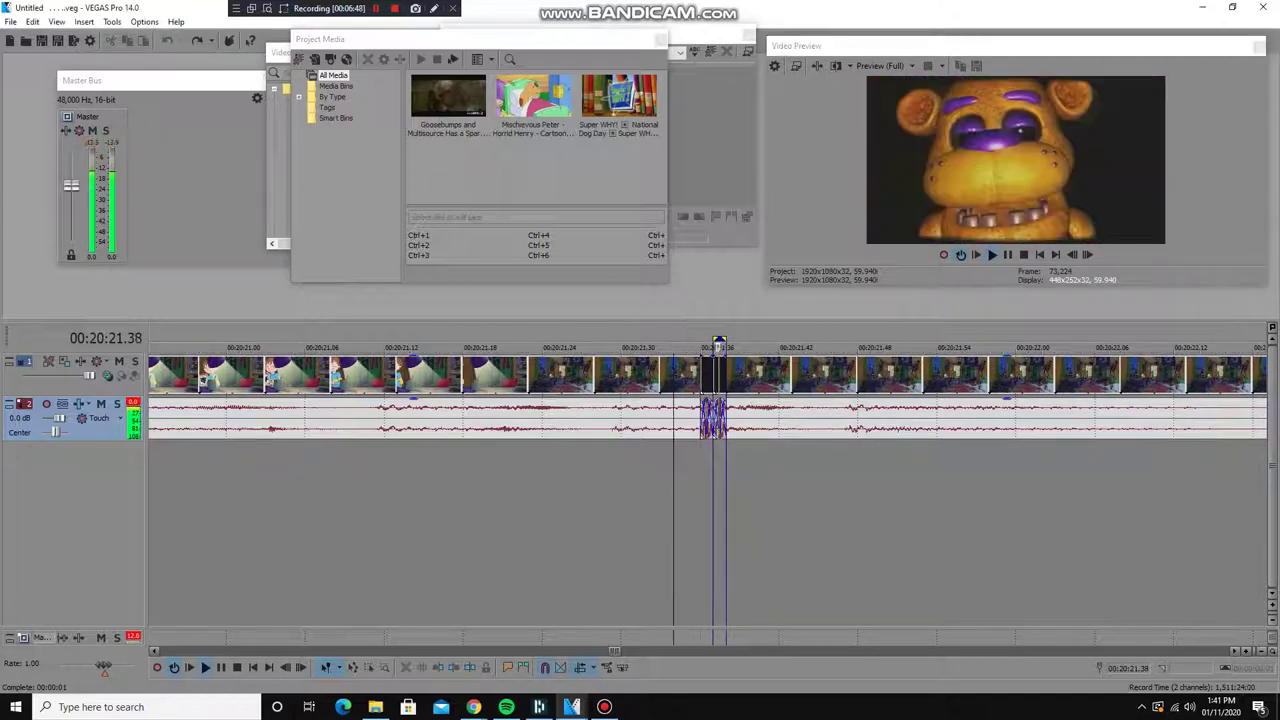
Replay the looped bear clip from earlier points, about 00:20:21.12 and 00:20:21.03
key(Down)
key(Down)
key(Down)
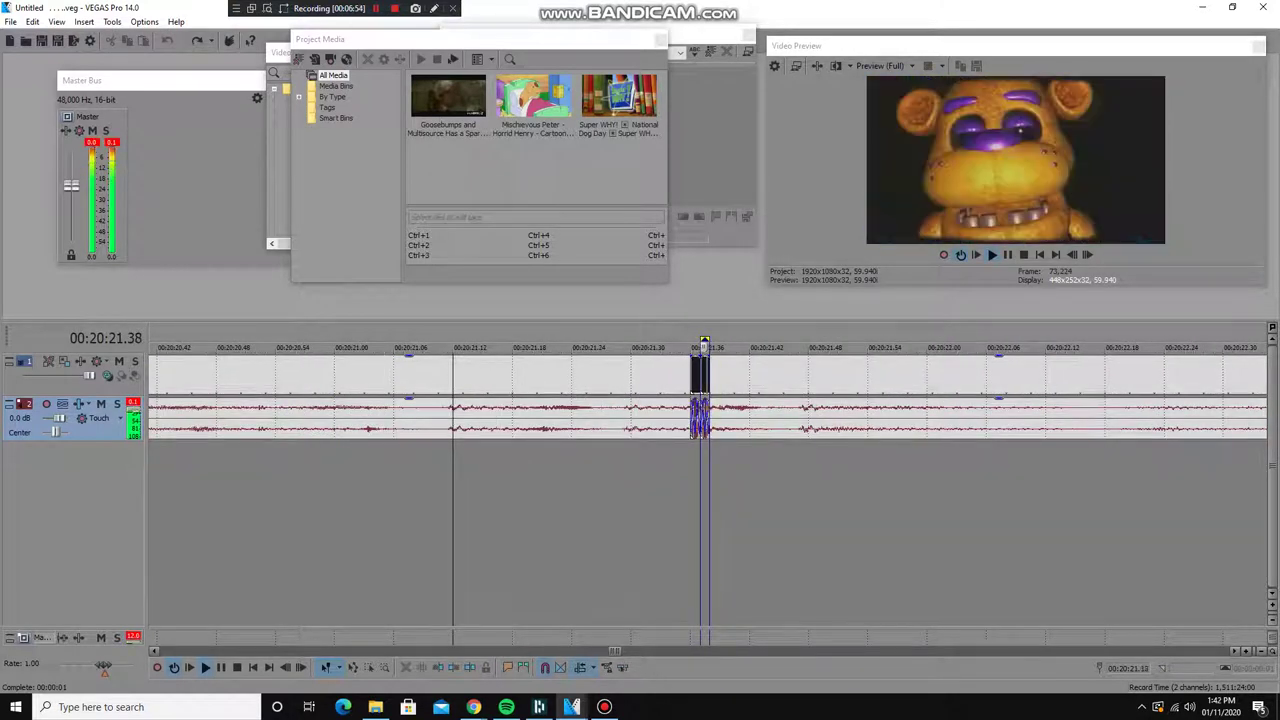
key(Down)
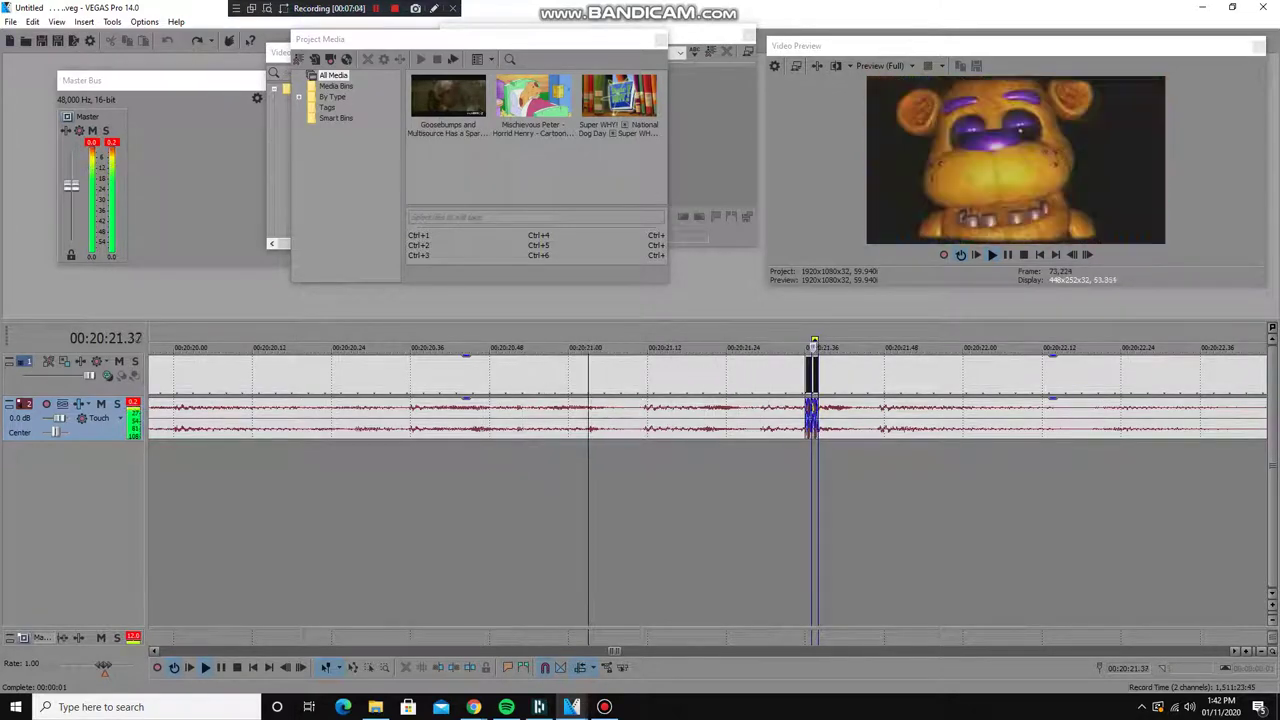
Go to the next bear clips, loop the second one at 00:20:36.29 to 00:20:36.30 and play from about 00:20:35.30
scroll(700, 400, down, 5)
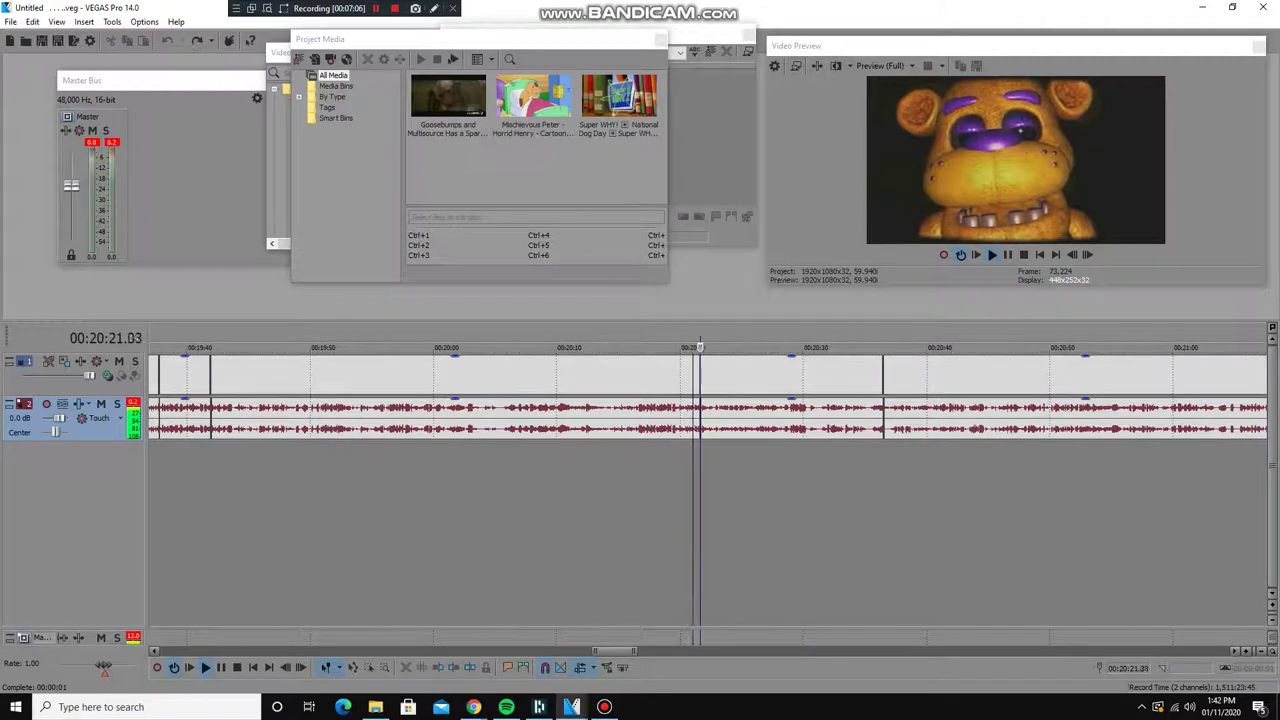
scroll(700, 400, up, 8)
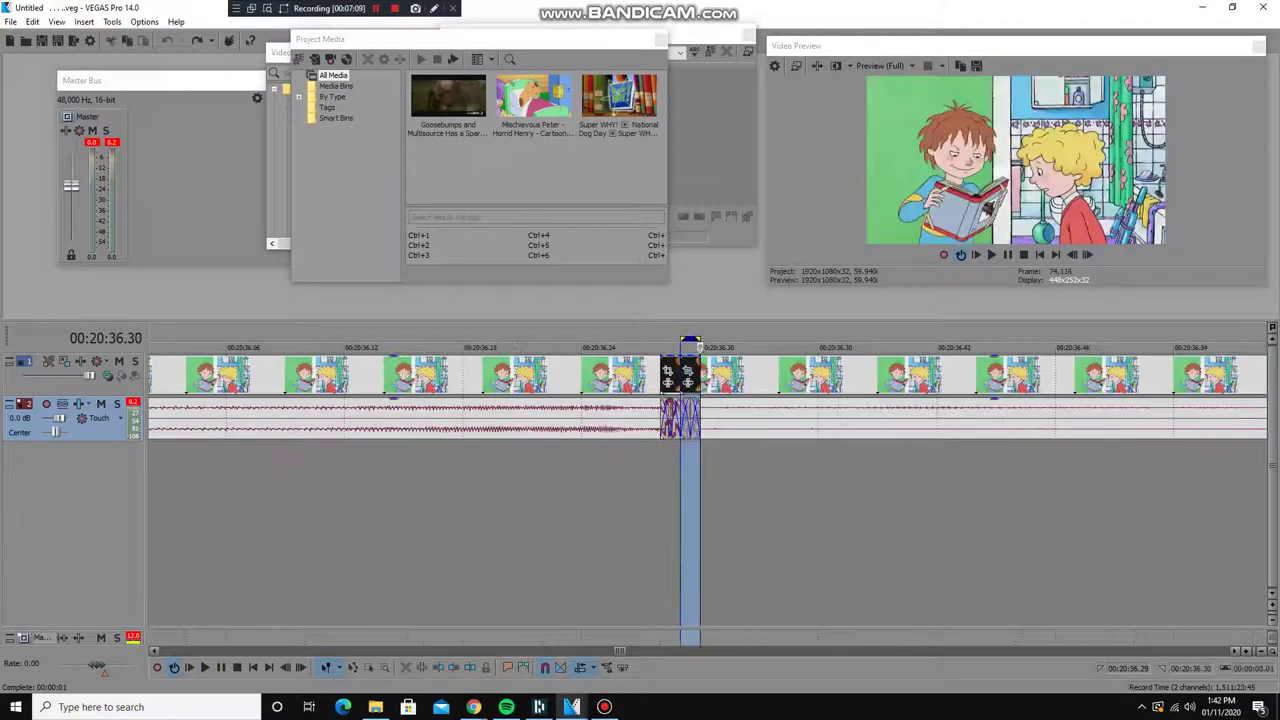
scroll(700, 400, down, 3)
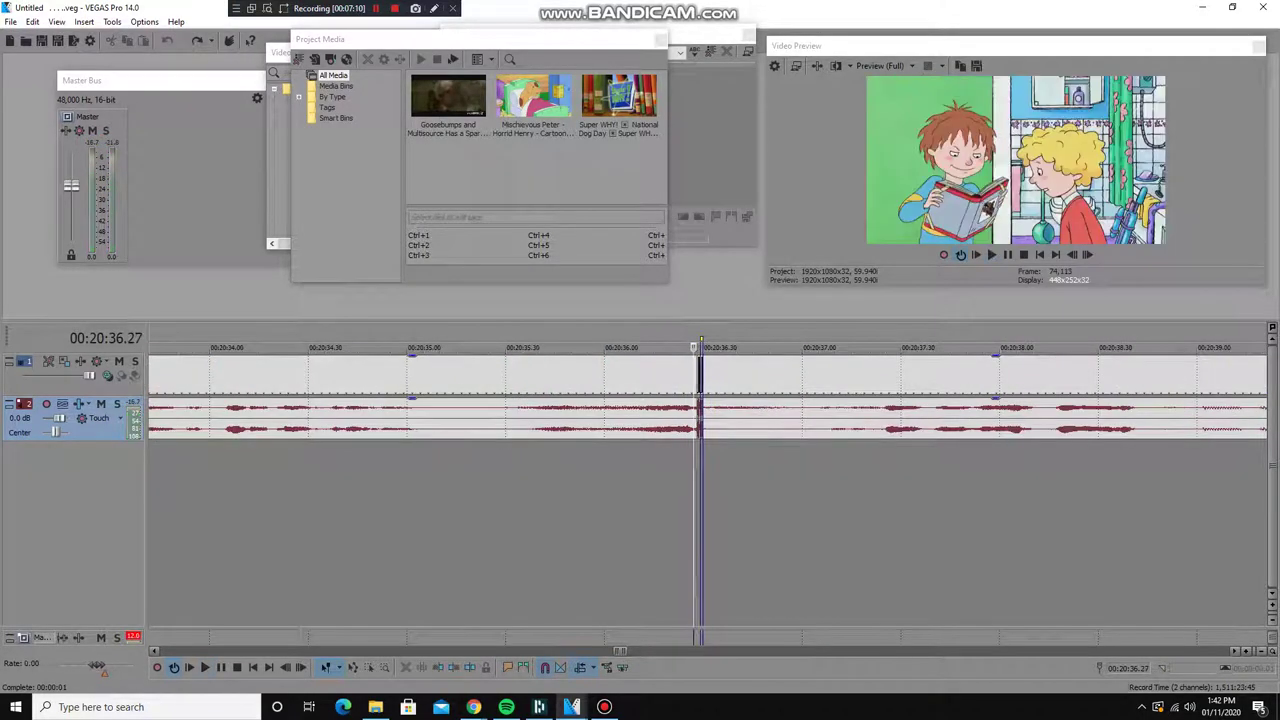
key(space)
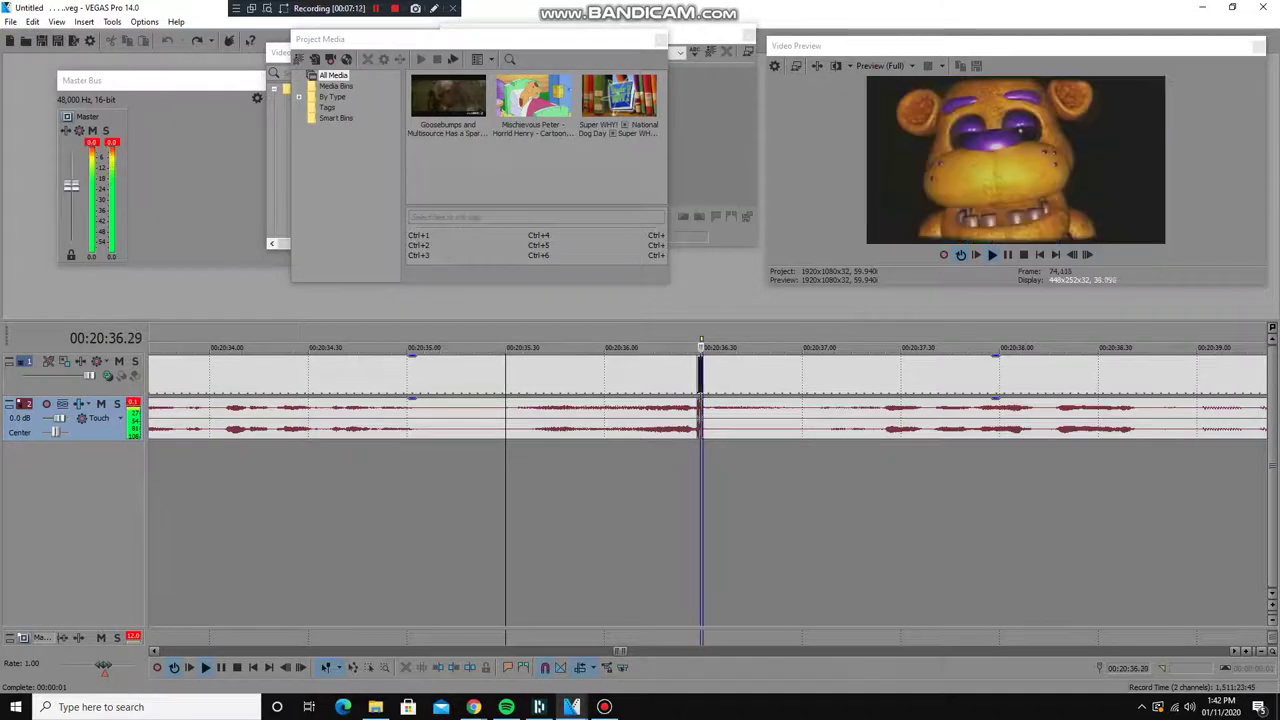
Stop at 00:20:36.29 and replay the looped second bear clip
key(space)
scroll(700, 400, up, 3)
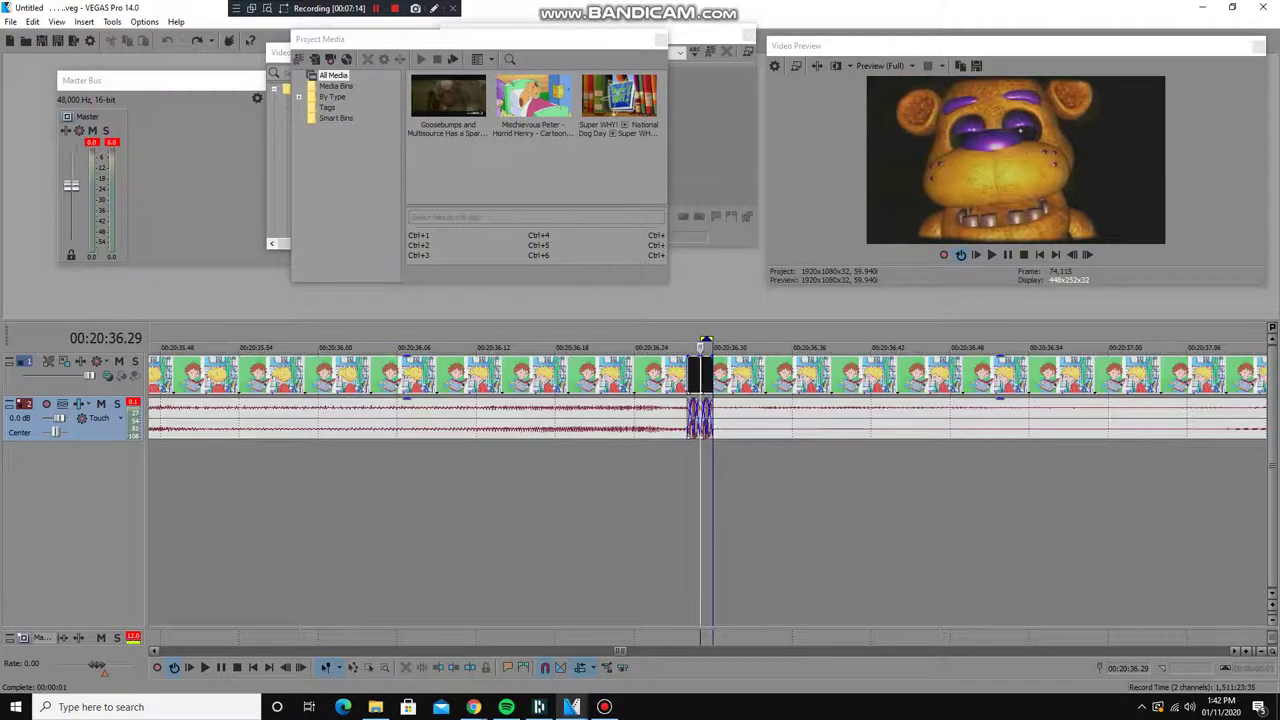
mouse_move(700, 380)
mouse_down()
mouse_move(916, 380)
mouse_move(700, 380)
mouse_up()
scroll(700, 400, down, 3)
key(space)
scroll(690, 400, up, 5)
scroll(700, 380, down, 2)
scroll(700, 400, down, 8)
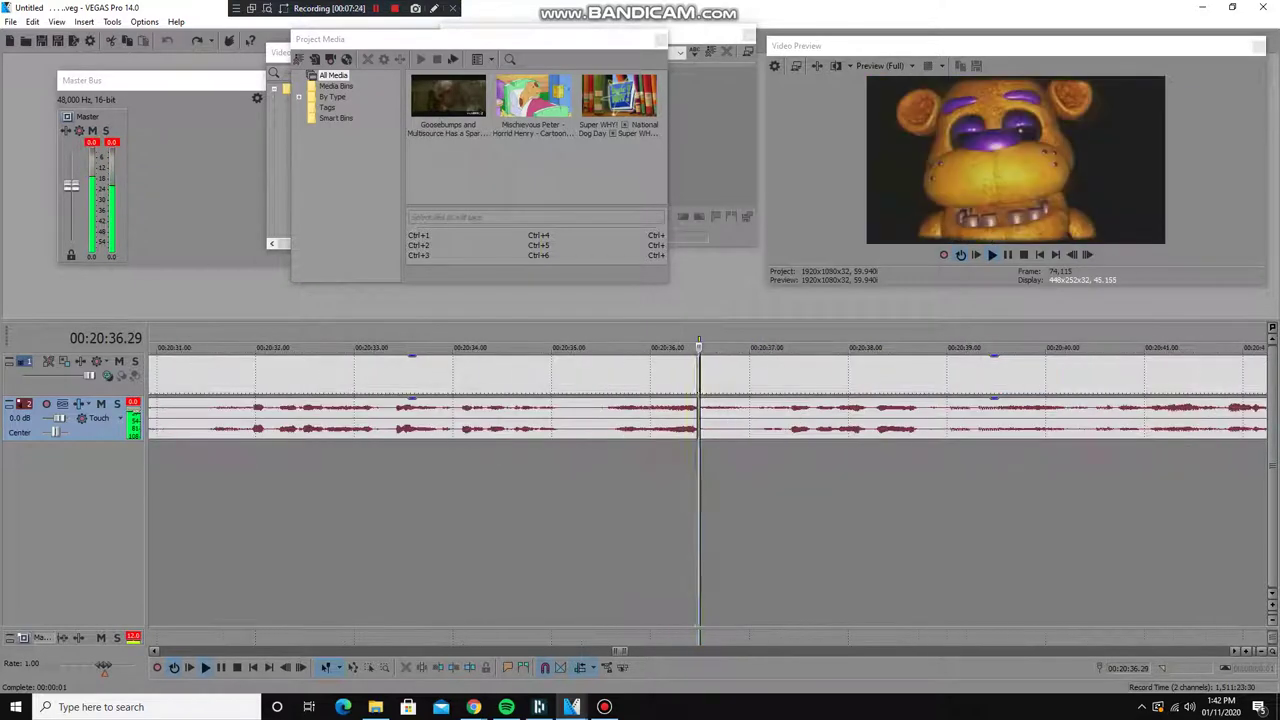
Go to the separate bear clips beyond the end of the cartoon and loop the second one from 00:22:34.07 to 00:22:34.08
click(1228, 428)
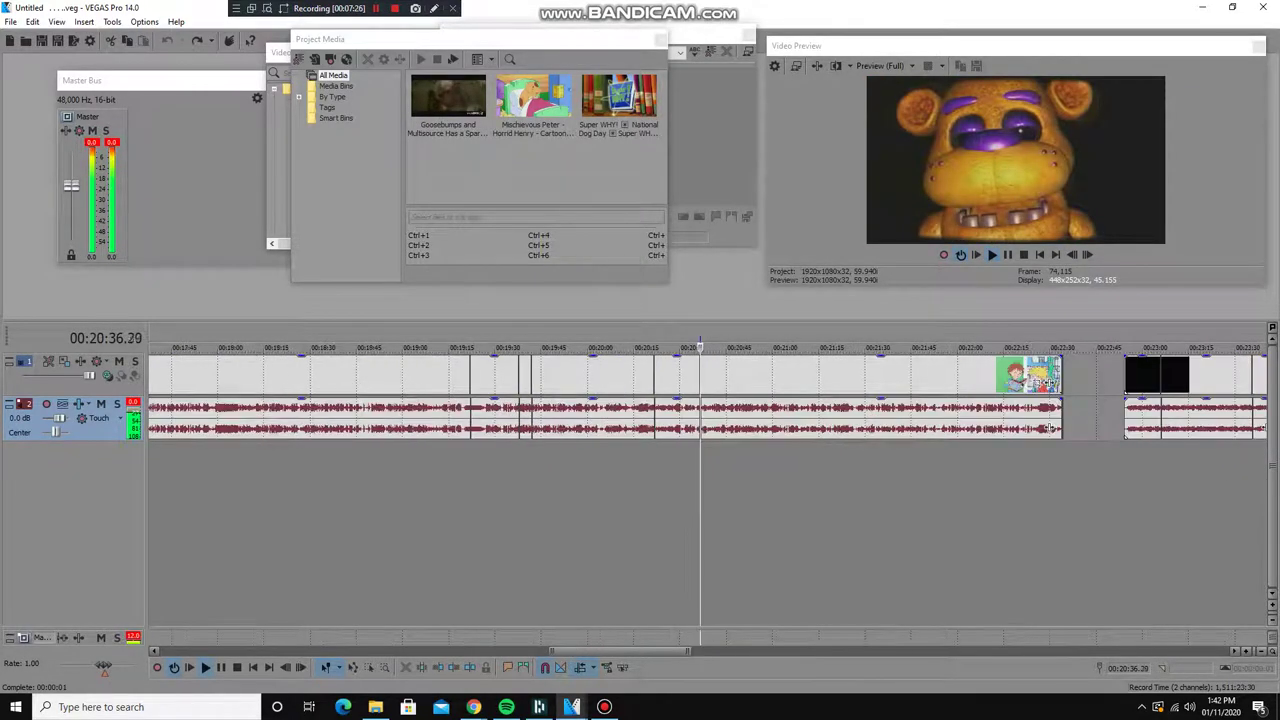
scroll(688, 428, up, 5)
scroll(688, 428, up, 4)
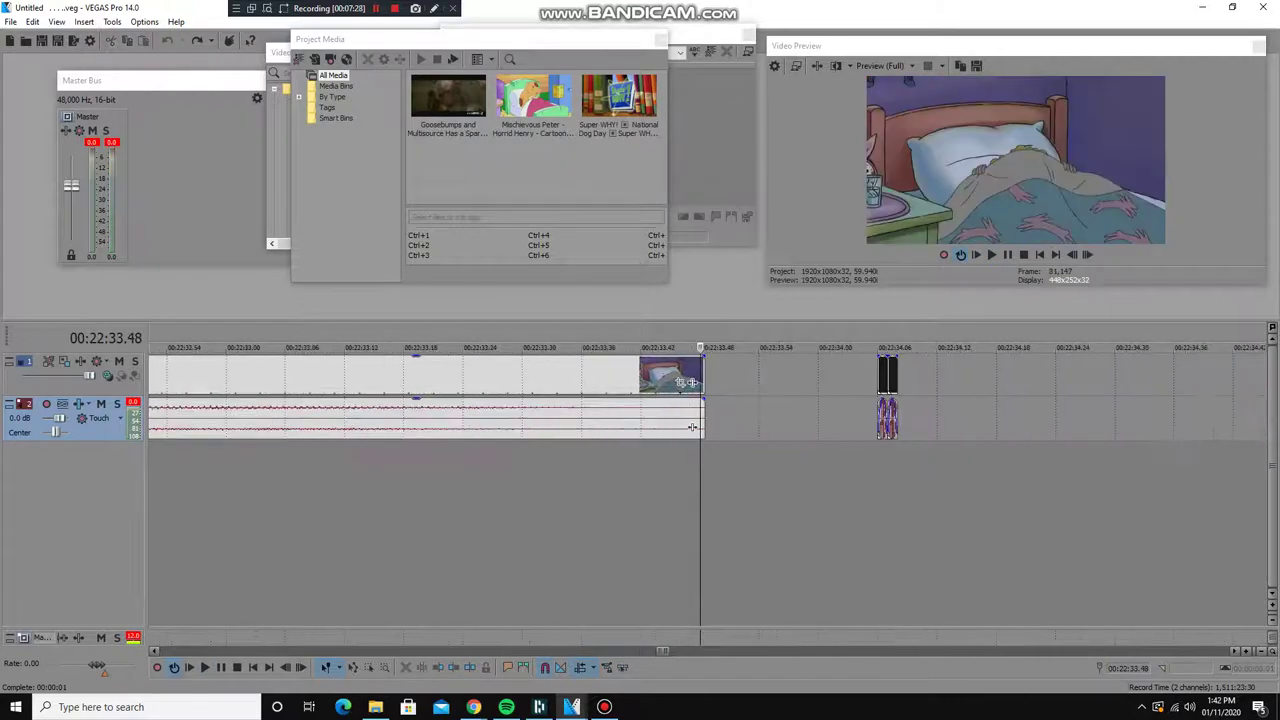
key(ctrl+Right)
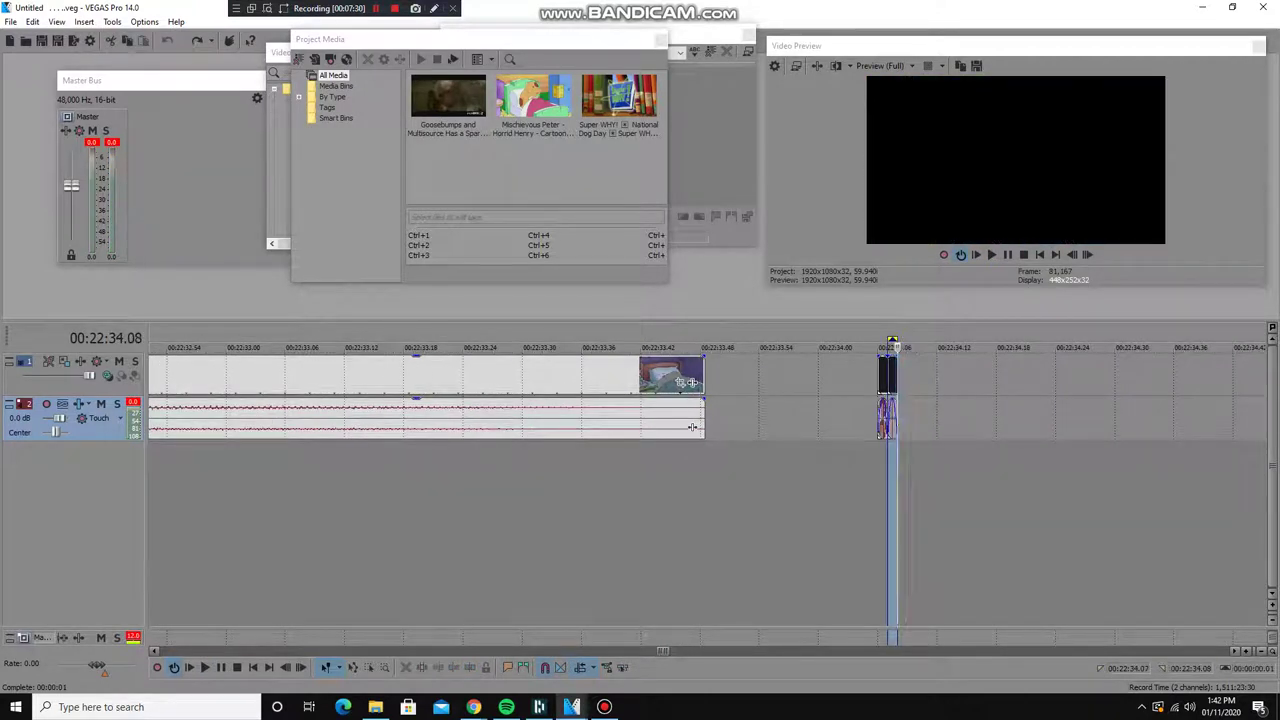
Play the looped final bear clip several times, starting from different points within 00:22:33
click(466, 427)
key(space)
scroll(559, 427, down, 2)
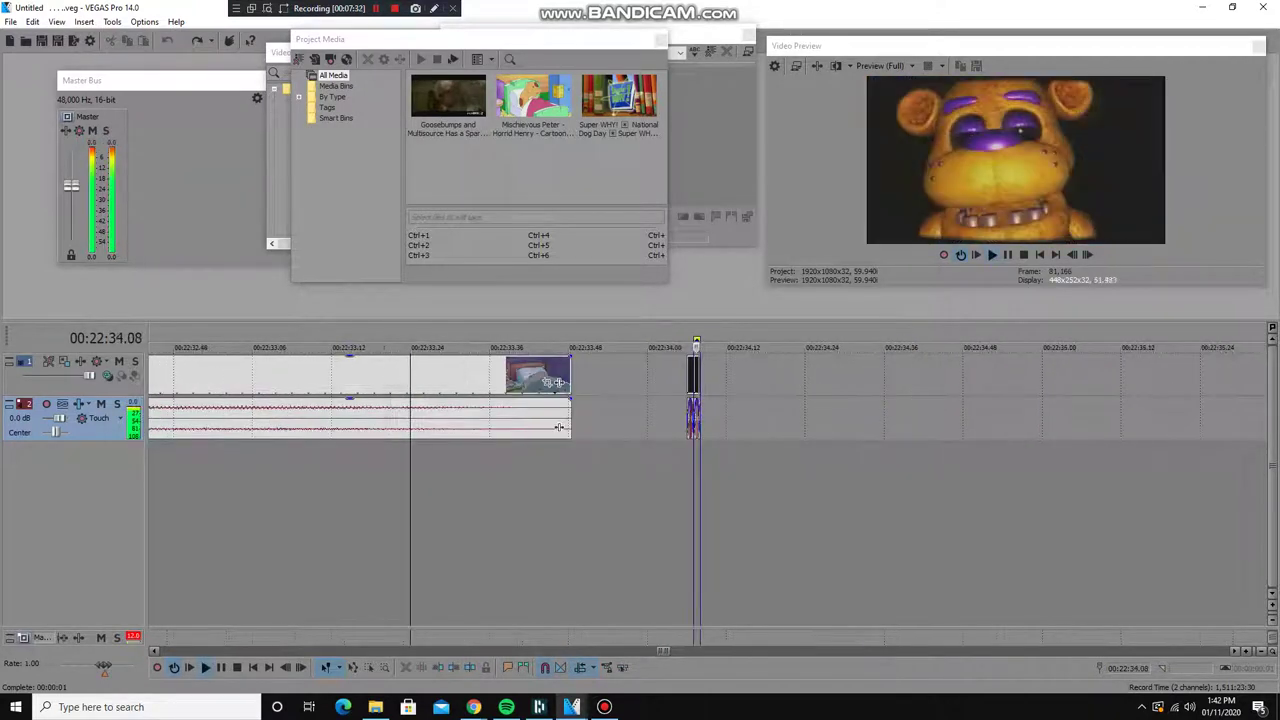
key(space)
scroll(495, 427, up, 1)
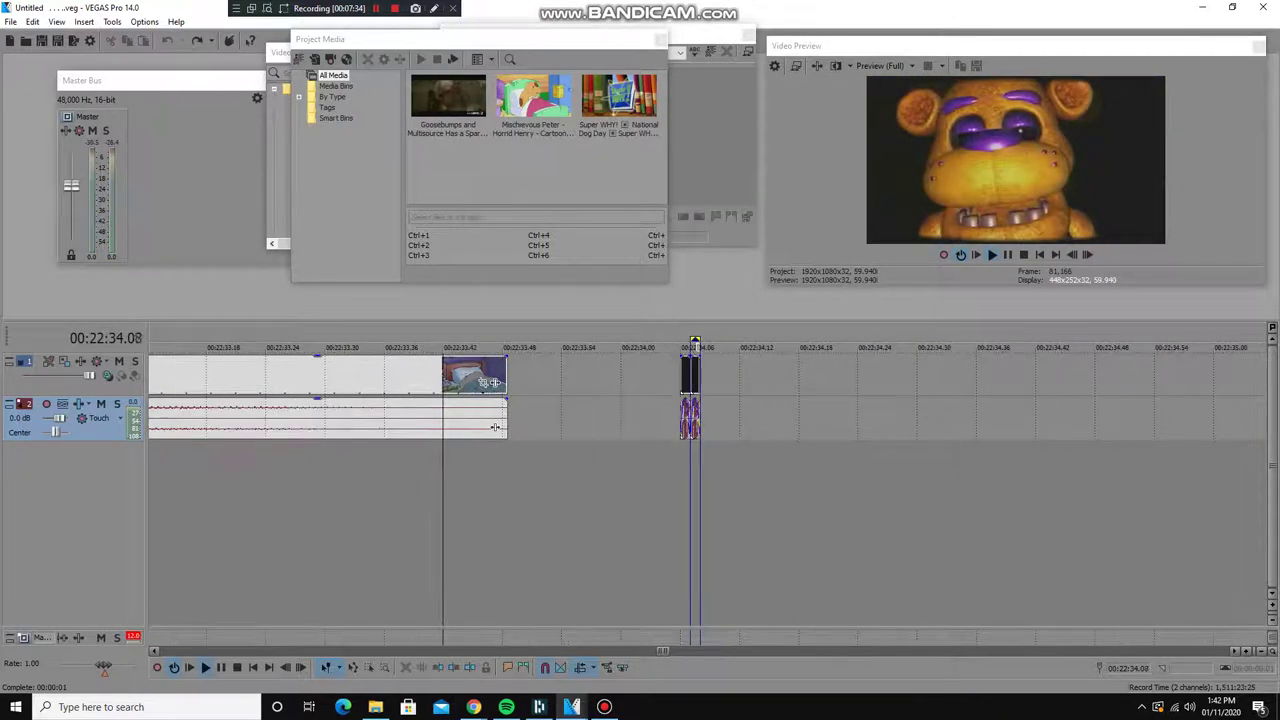
key(space)
key(space)
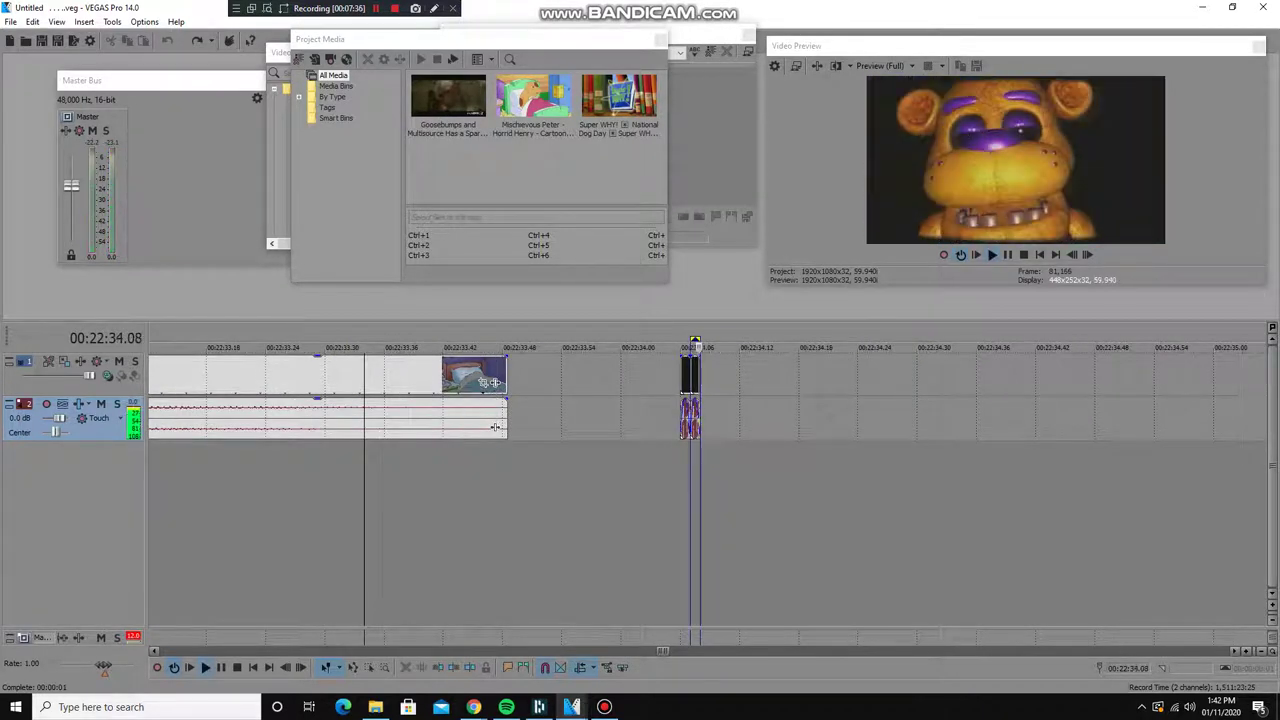
Keep replaying the looped final bear clip, starting from different points in the cartoon's last two seconds
scroll(723, 427, down, 1)
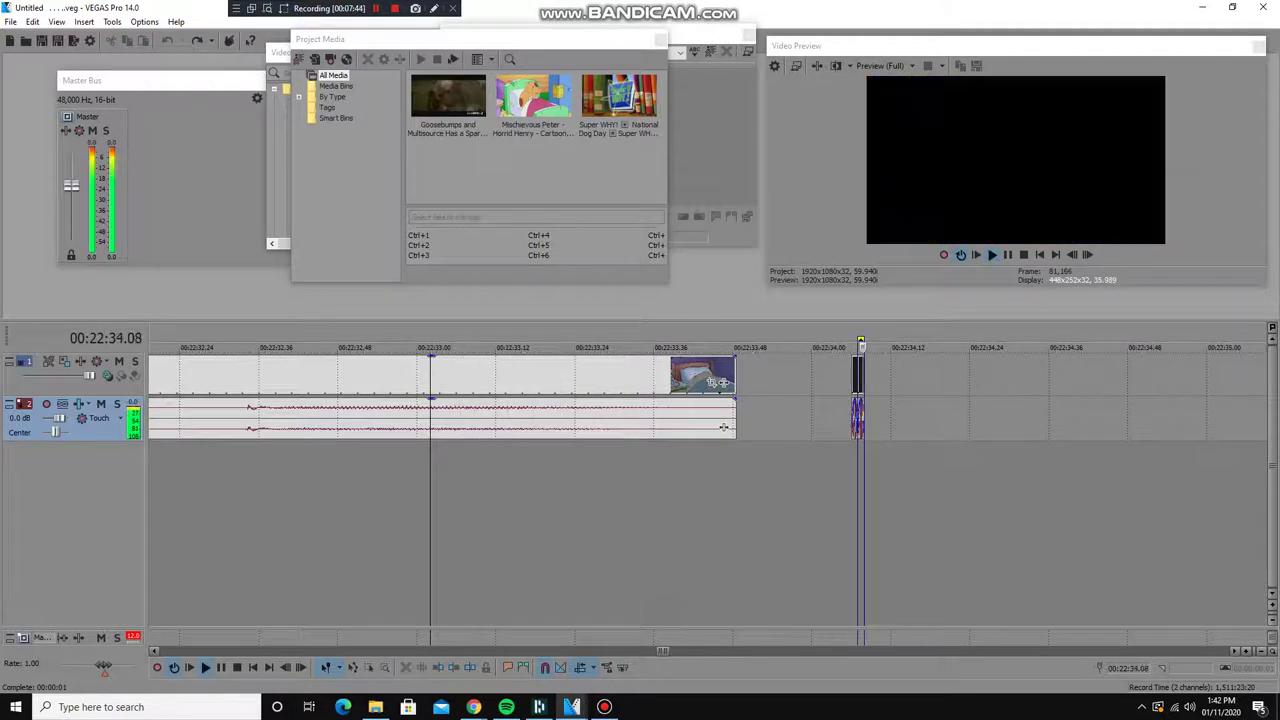
scroll(723, 427, down, 2)
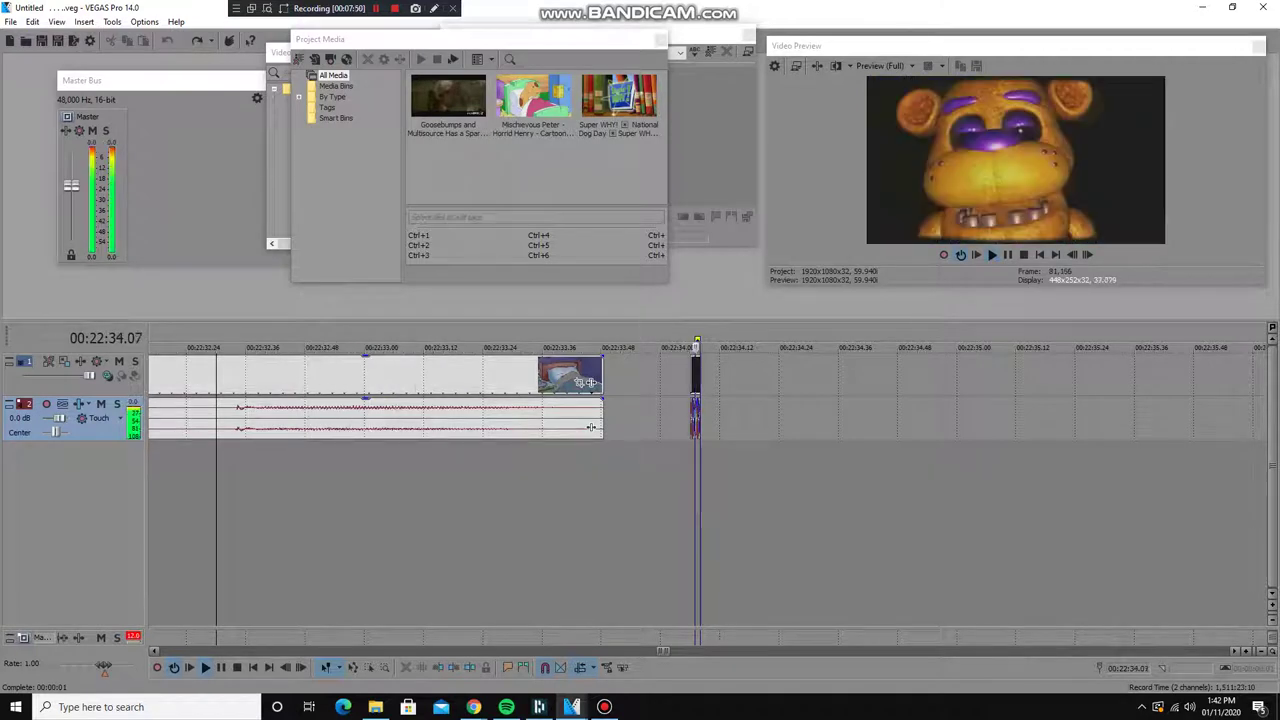
scroll(591, 427, down, 2)
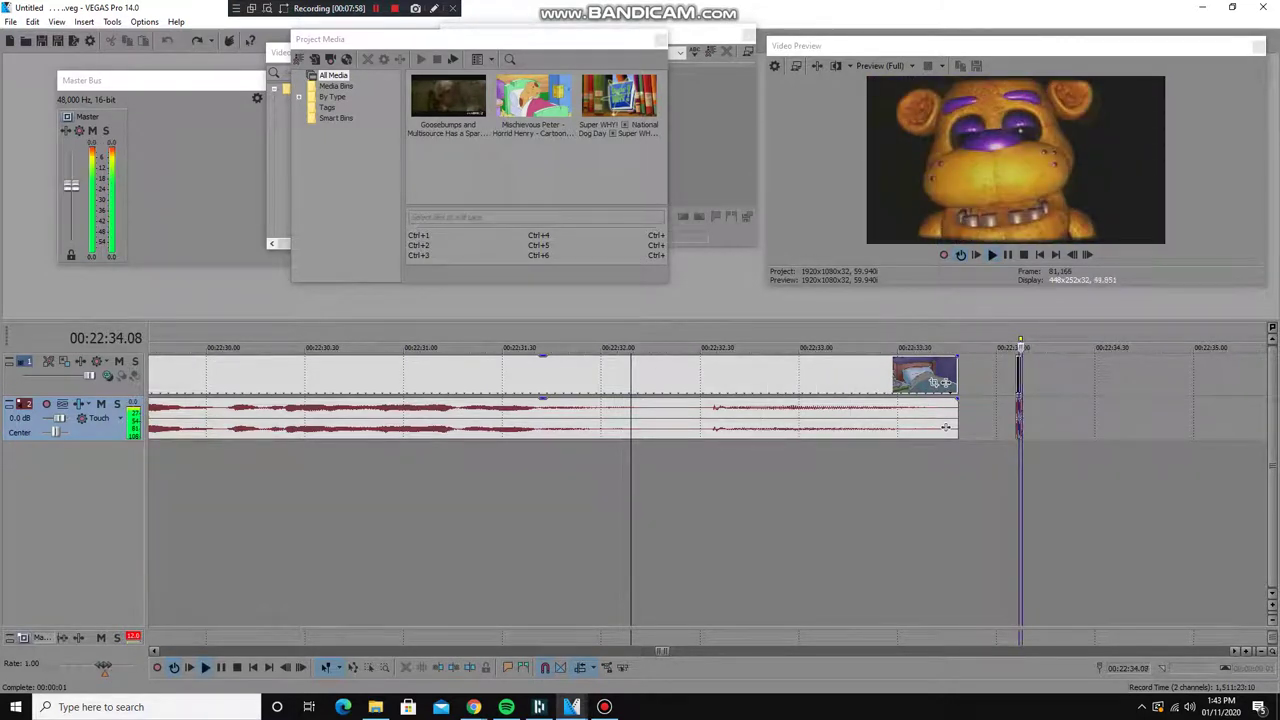
scroll(430, 427, up, 5)
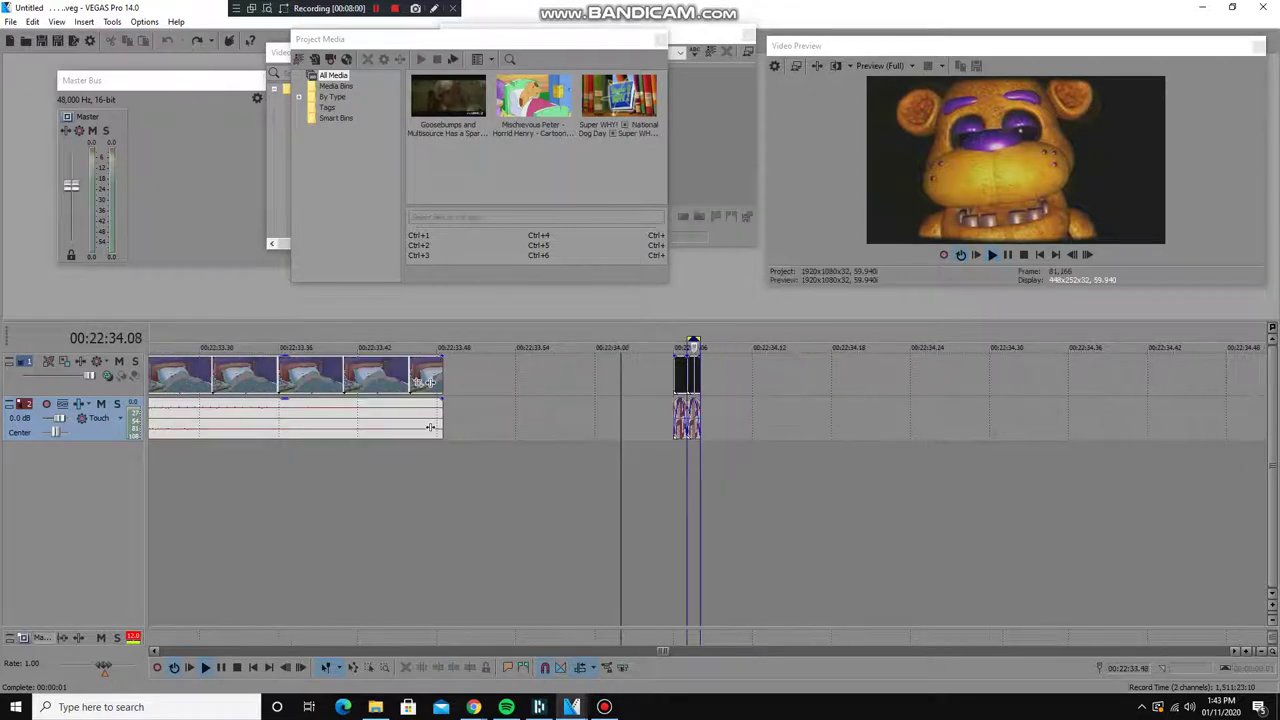
scroll(430, 427, down, 2)
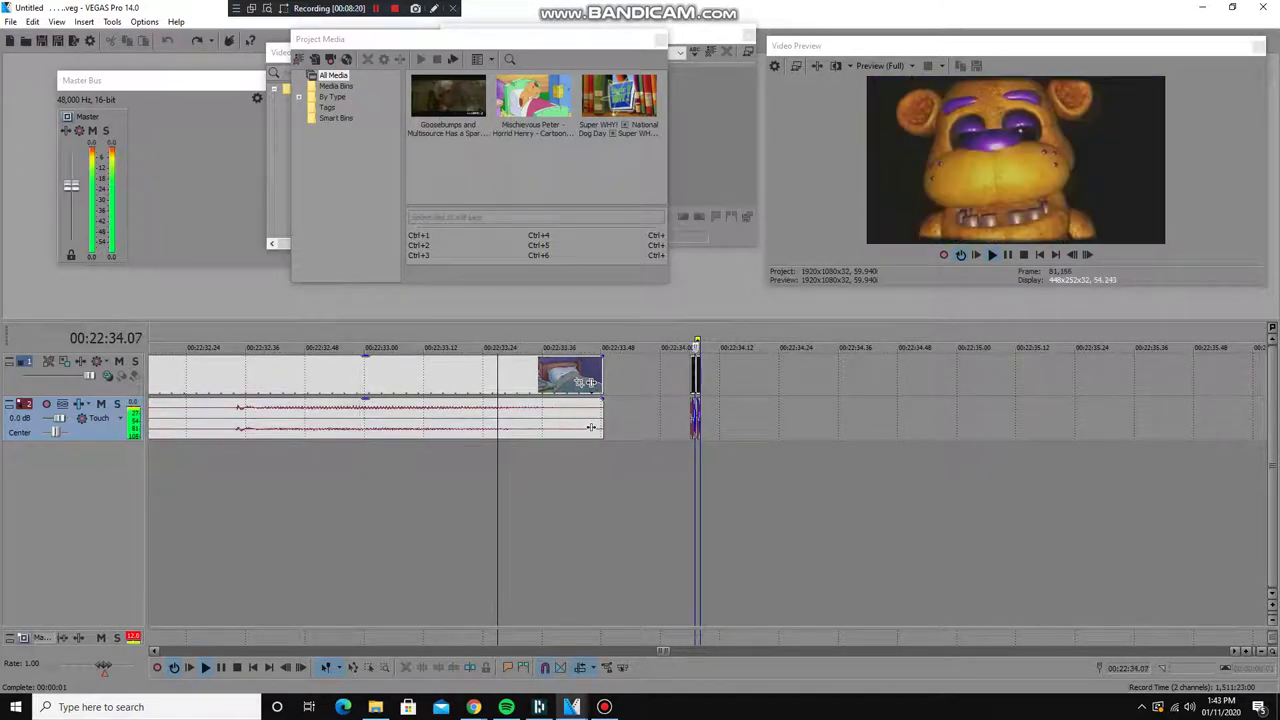
scroll(591, 427, down, 3)
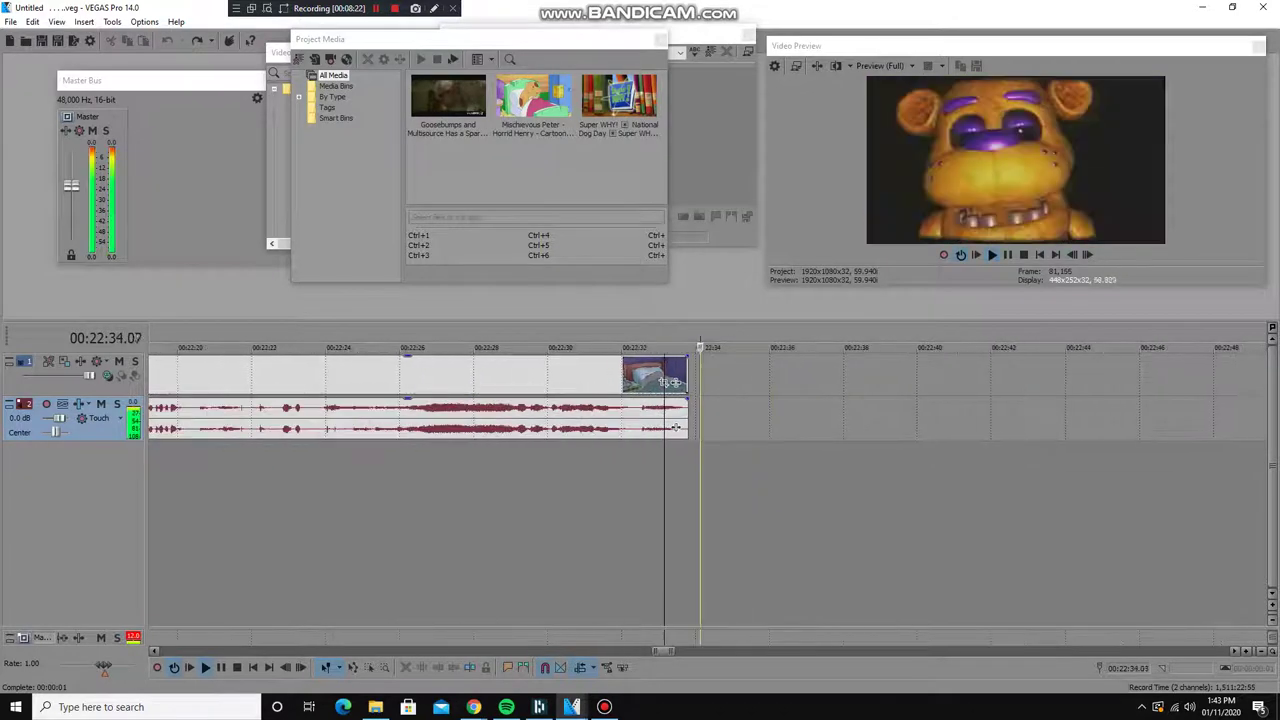
Return to the bear clips at 00:03:21.55 in the cartoon, loop the second one from 00:03:21.56 to 00:03:21.57 and play it
scroll(686, 428, down, 5)
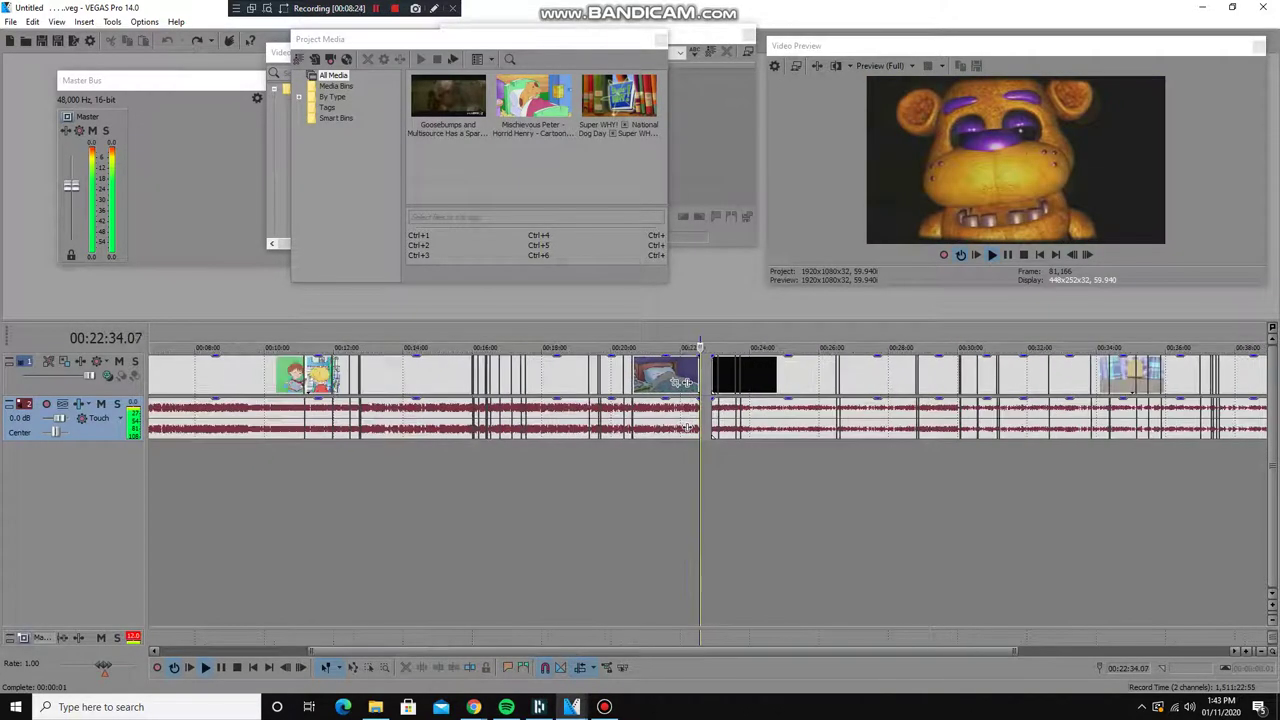
scroll(688, 428, down, 3)
key(space)
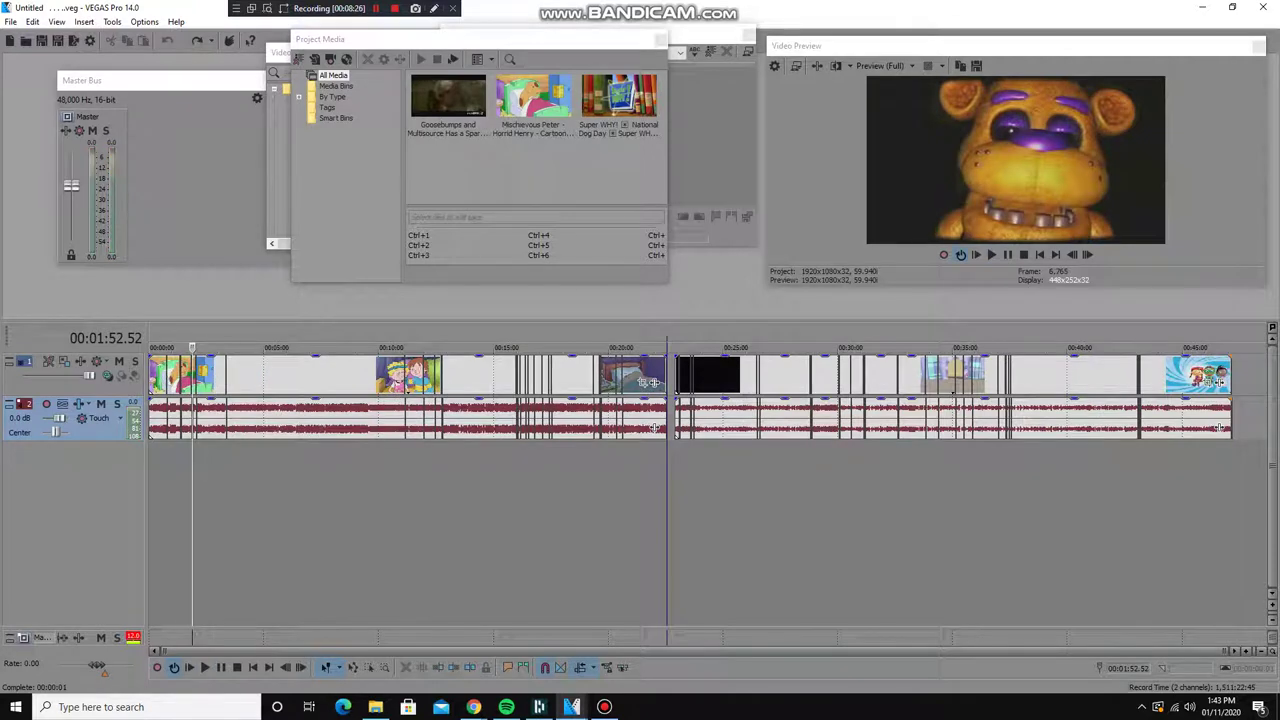
scroll(655, 428, up, 10)
scroll(718, 412, up, 10)
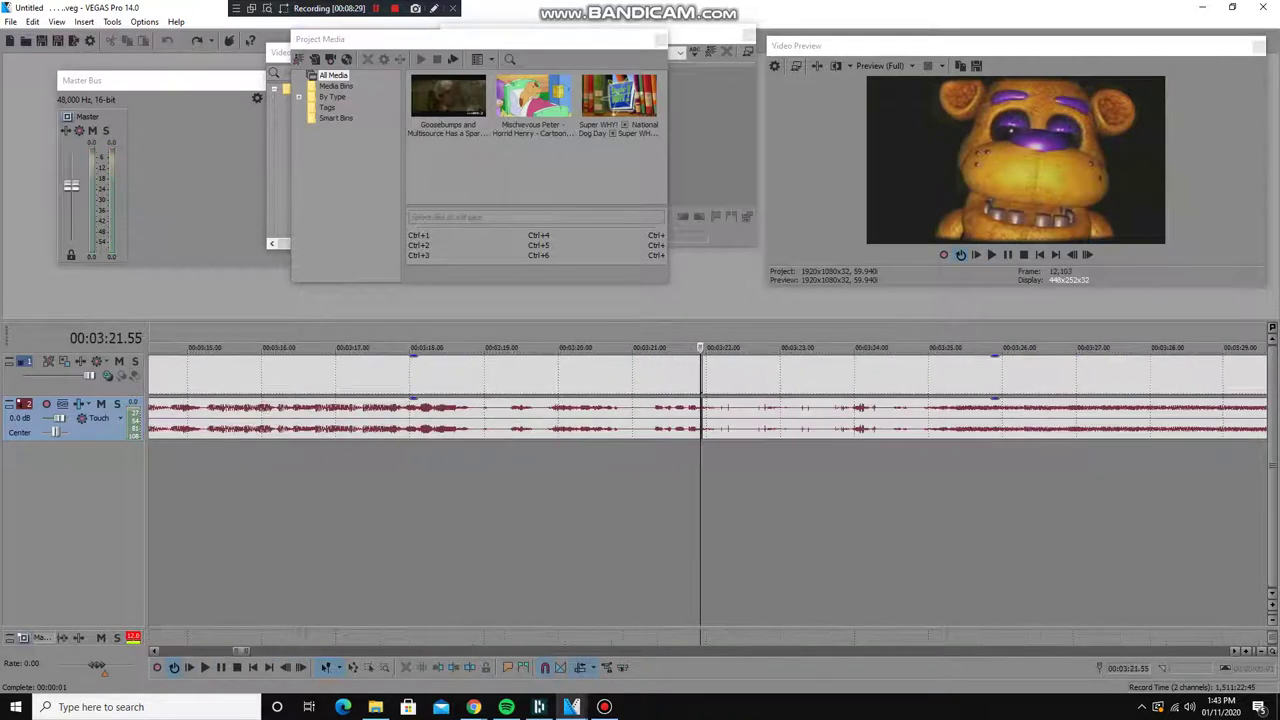
key(space)
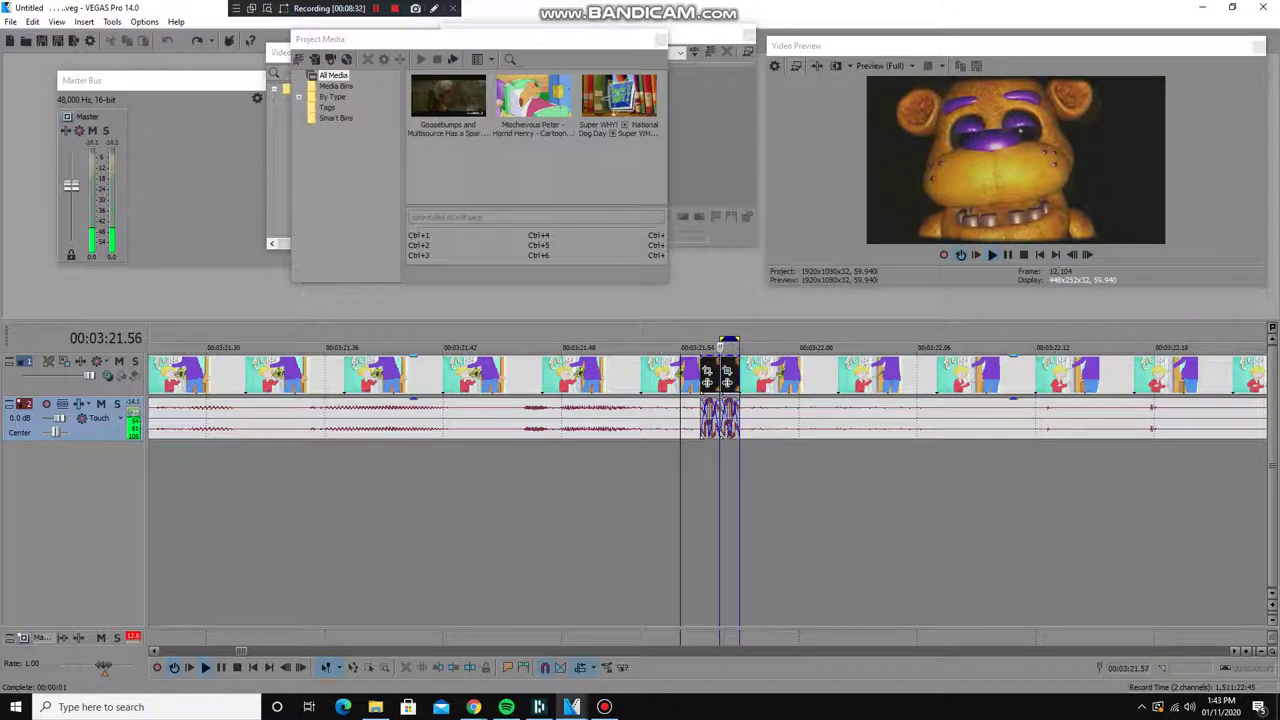
Stop at 00:03:21.56, replay the looped second bear clip and stop it again
key(alt+6)
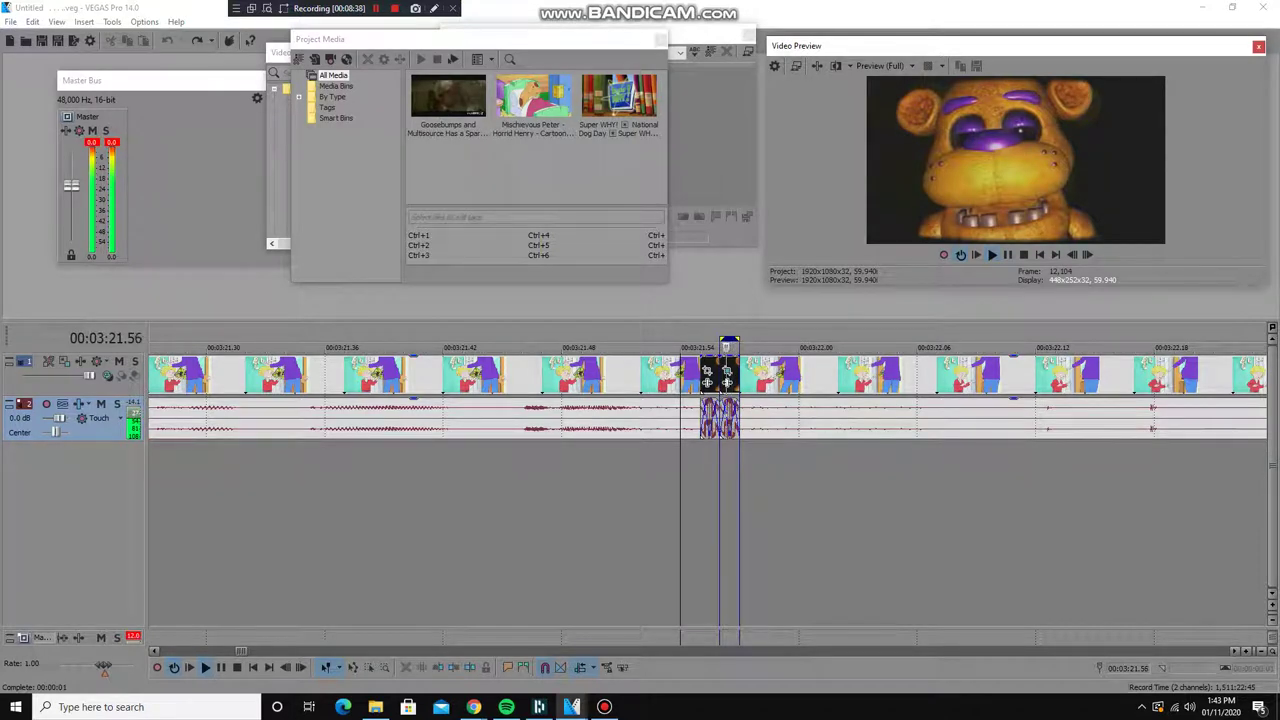
key(space)
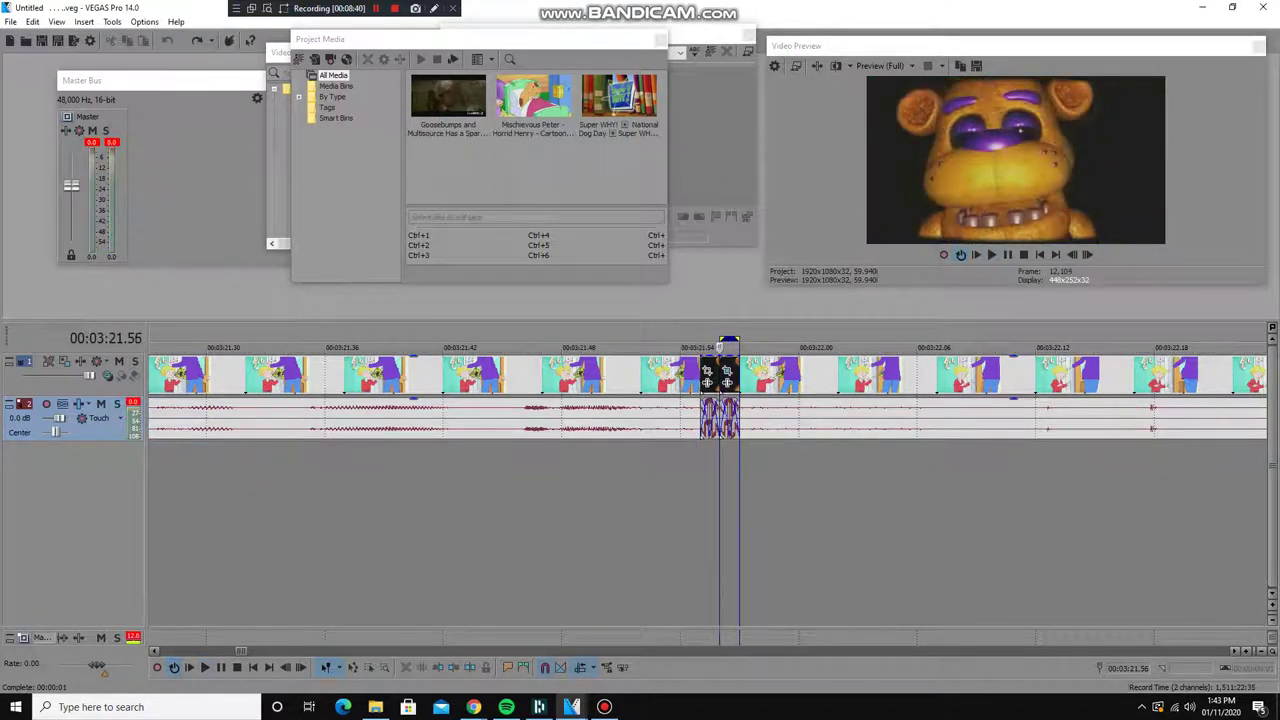
key(space)
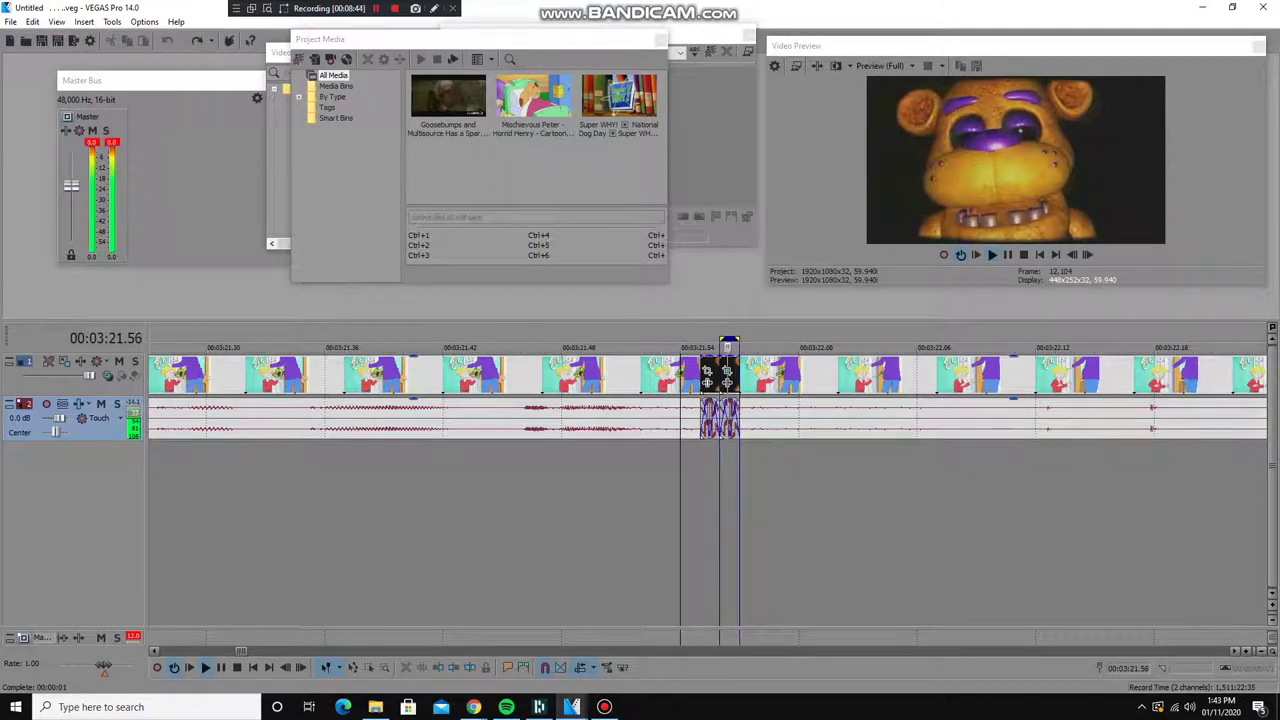
key(space)
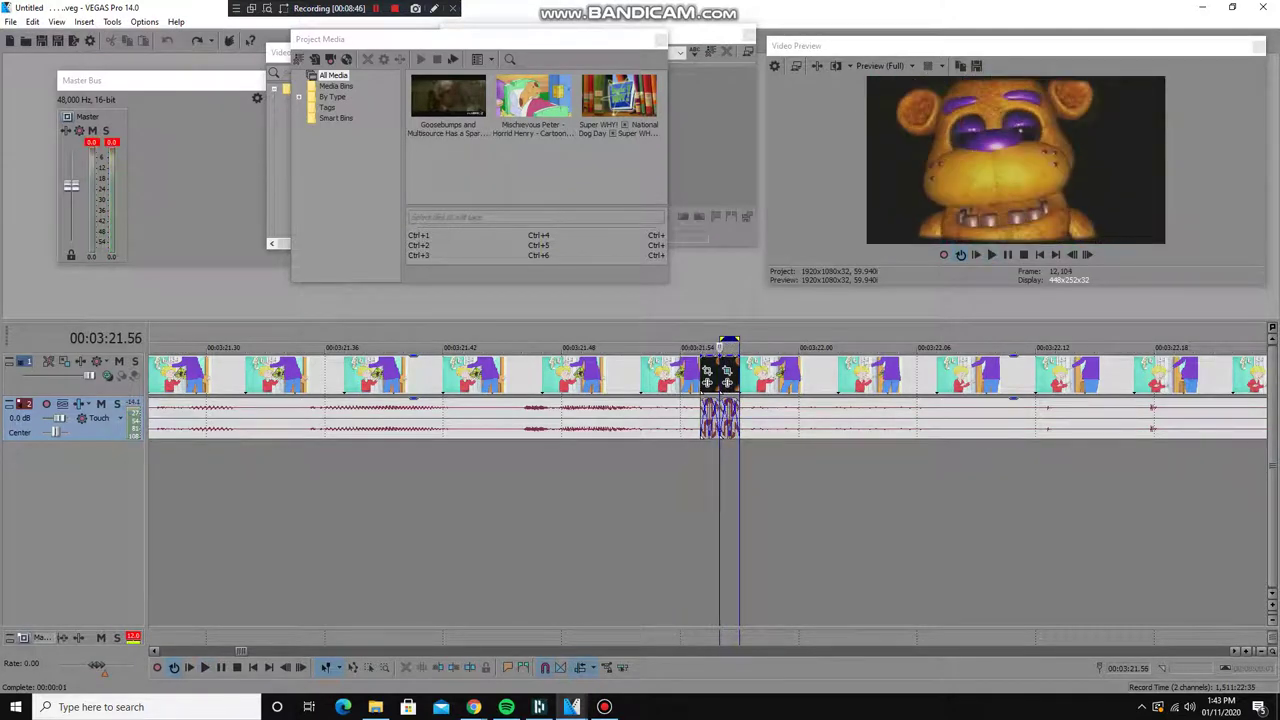